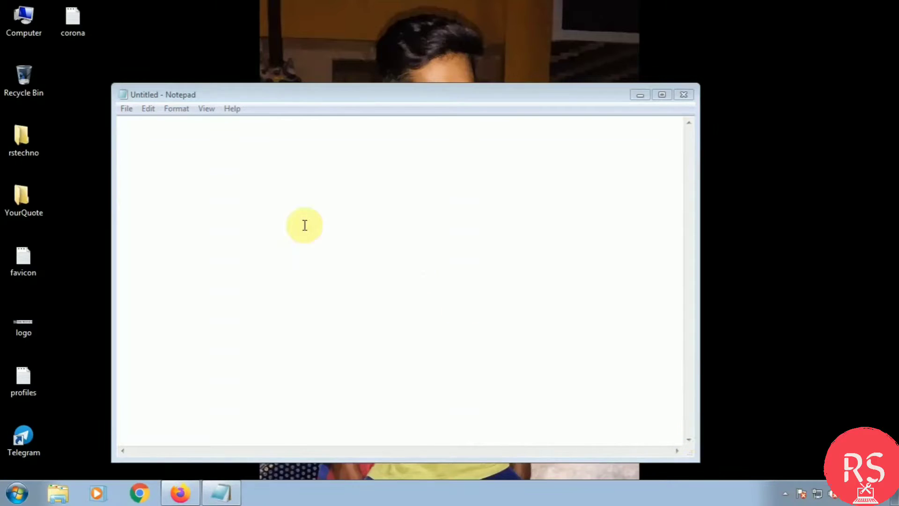
Write "Hello everyone in the last video I have shown you how to buy a domain from godaddy" in the blank note
left_click(224, 161)
type("Hello ever")
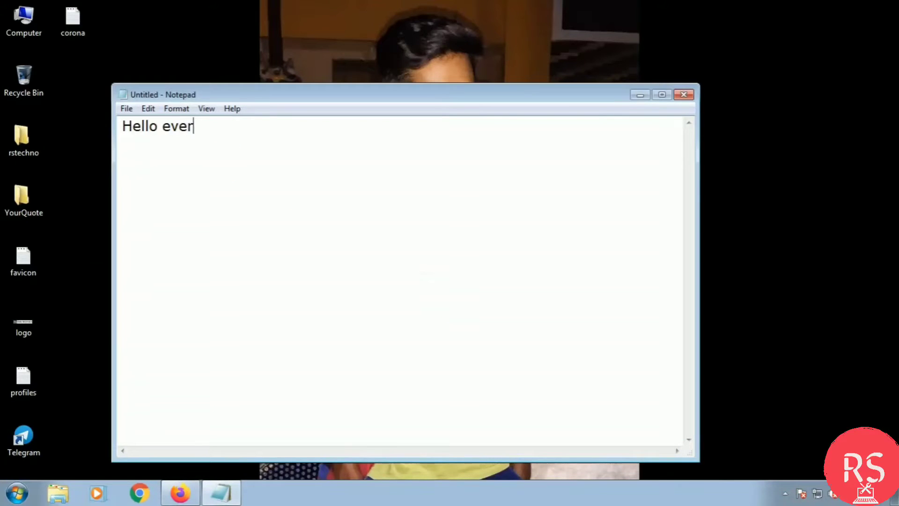
type("yone in the")
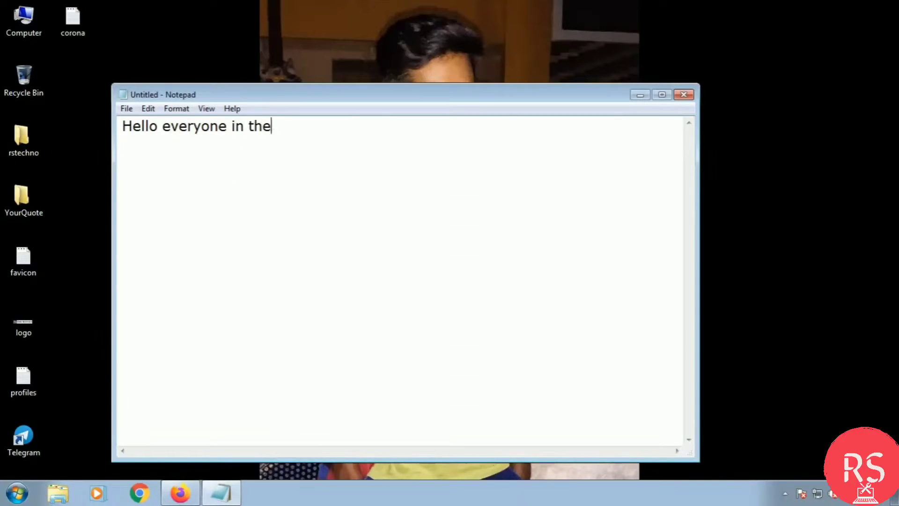
type(" last video I")
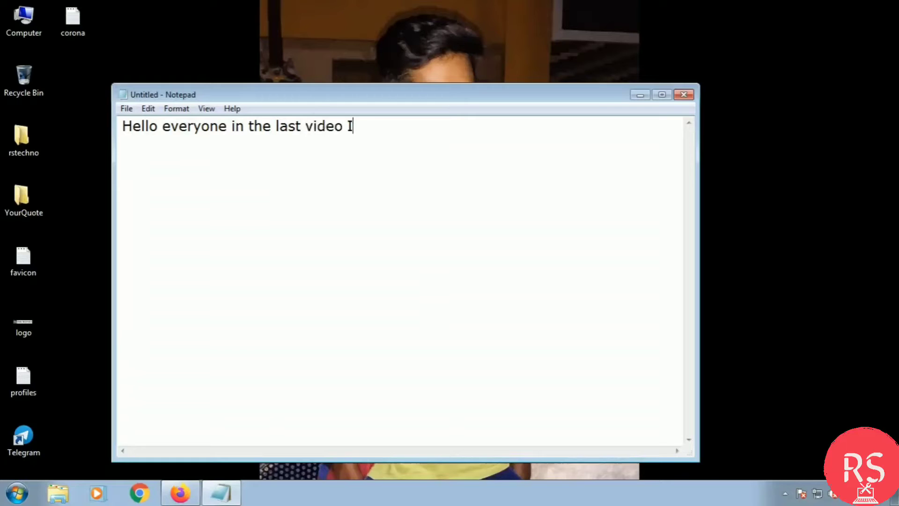
type(" have sh")
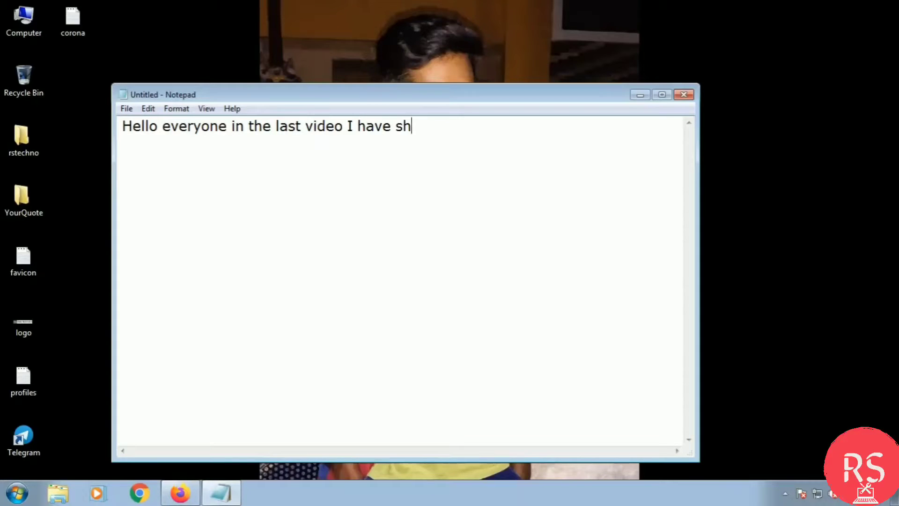
type("own you how ")
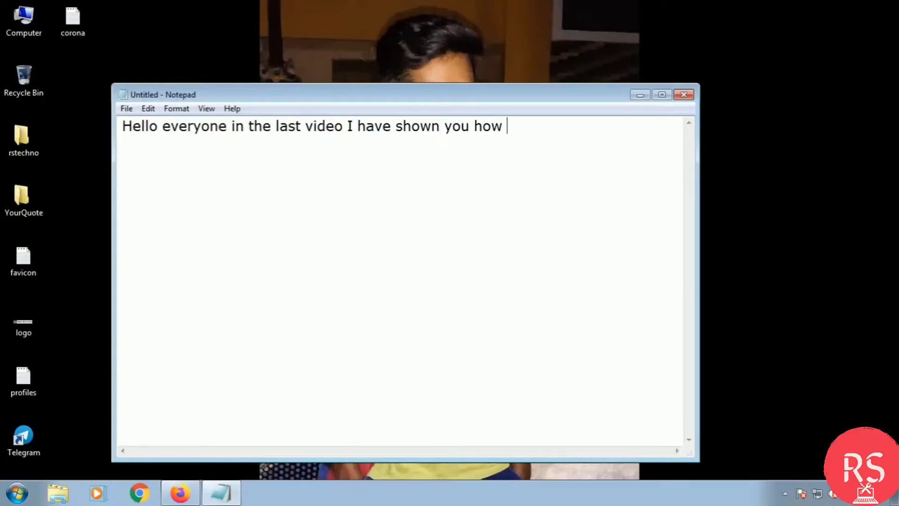
type("to buy a domain ")
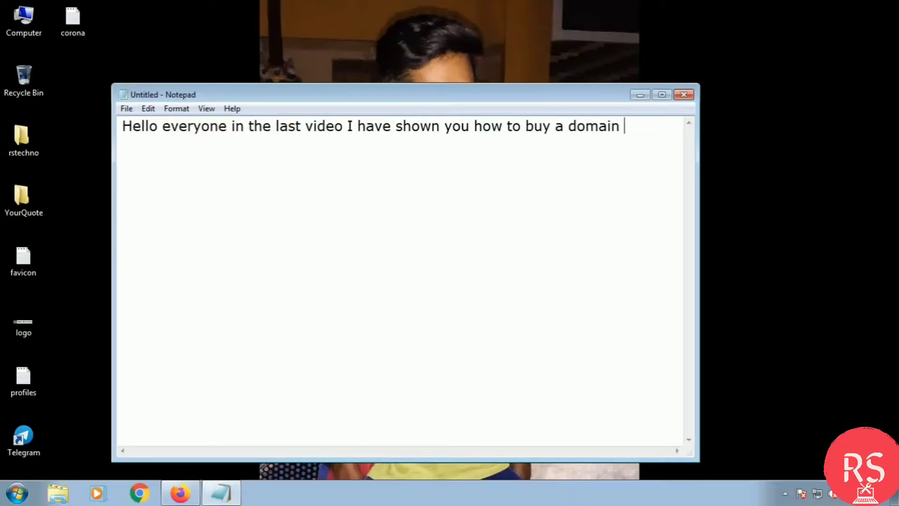
type("from godaddy")
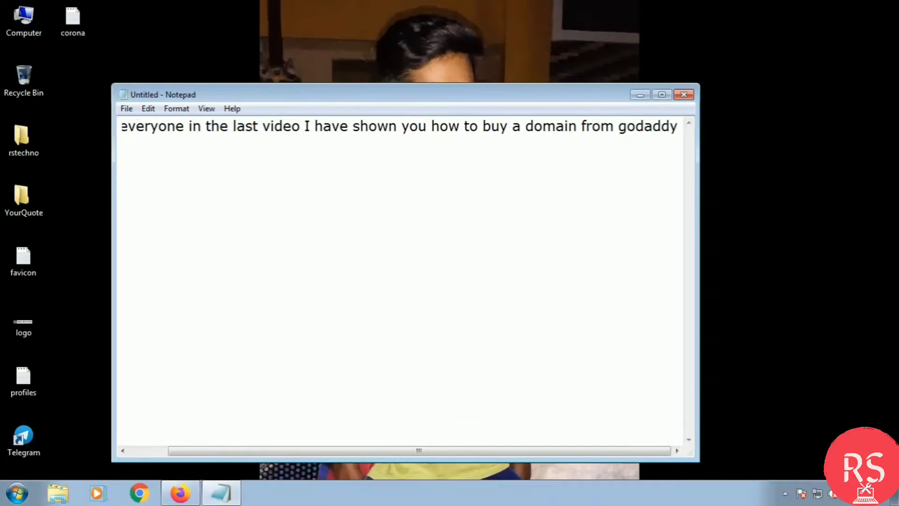
Leave a blank line and write "In this video Iam going to explain you how to take a free web hosting"
key("Return")
type("In ")
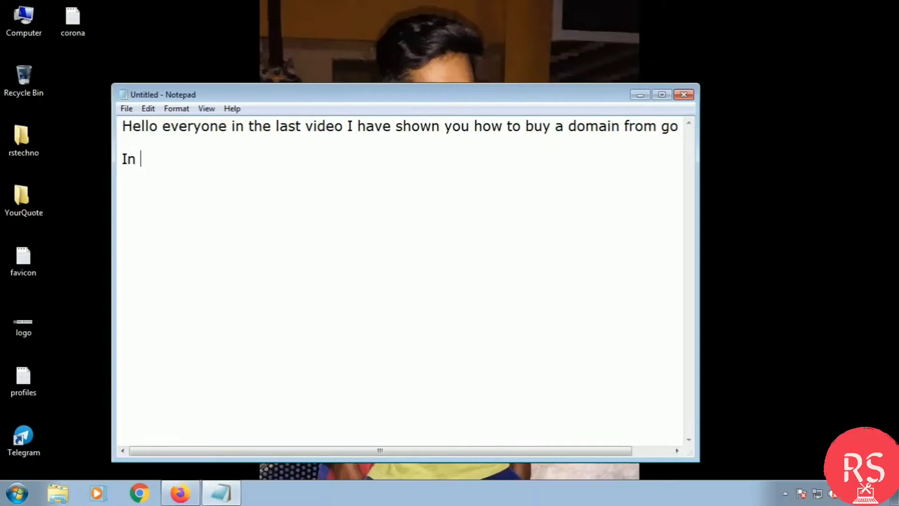
type("this vid")
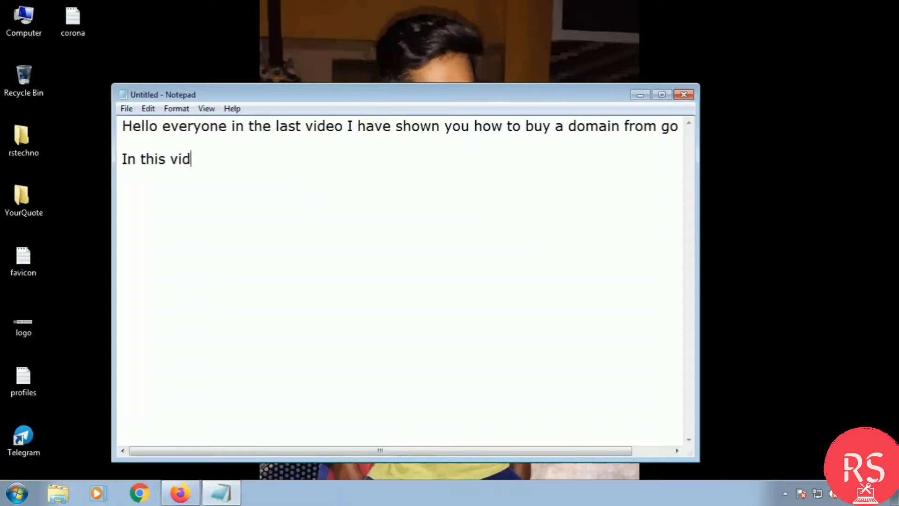
type("eo Iam going to")
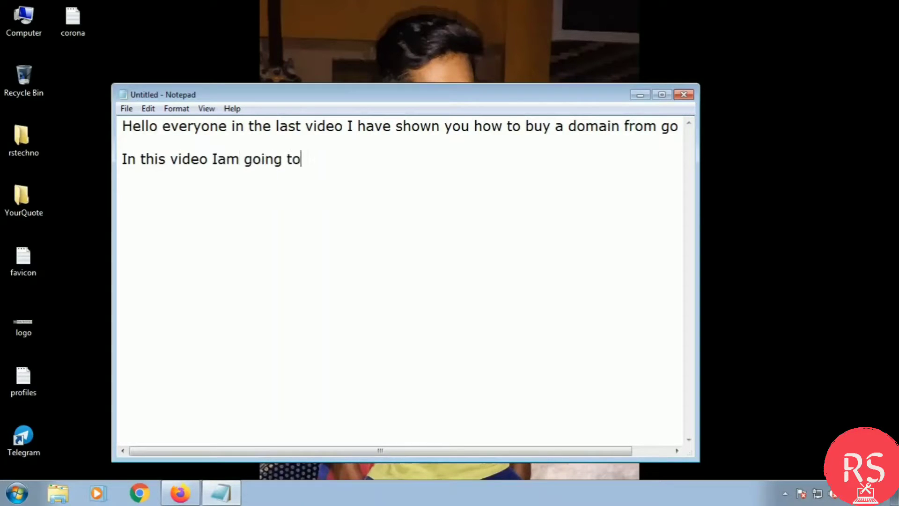
type(" explain ")
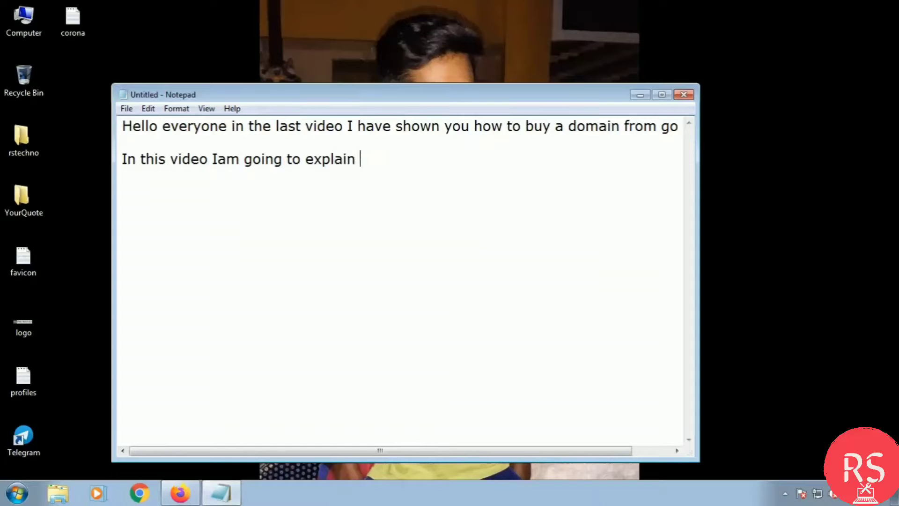
type("you how to a")
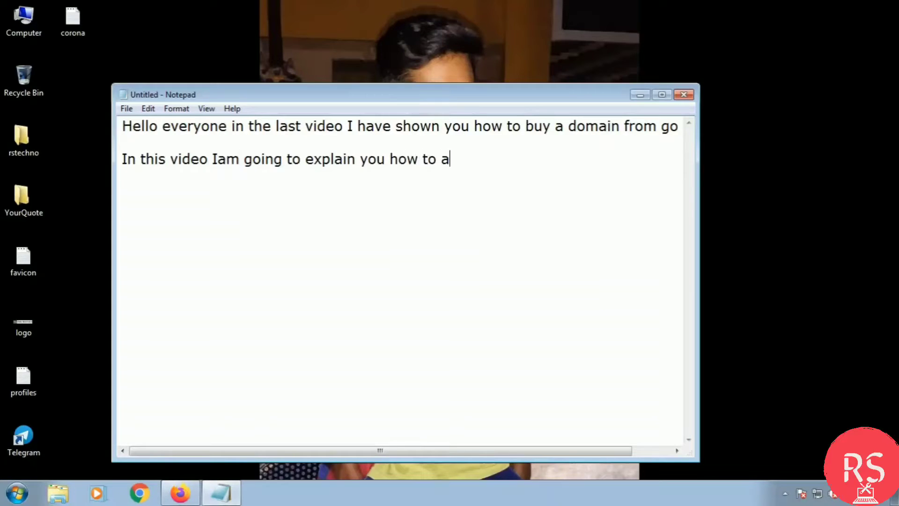
type("d")
key("BackSpace")
key("BackSpace")
type("take a free web")
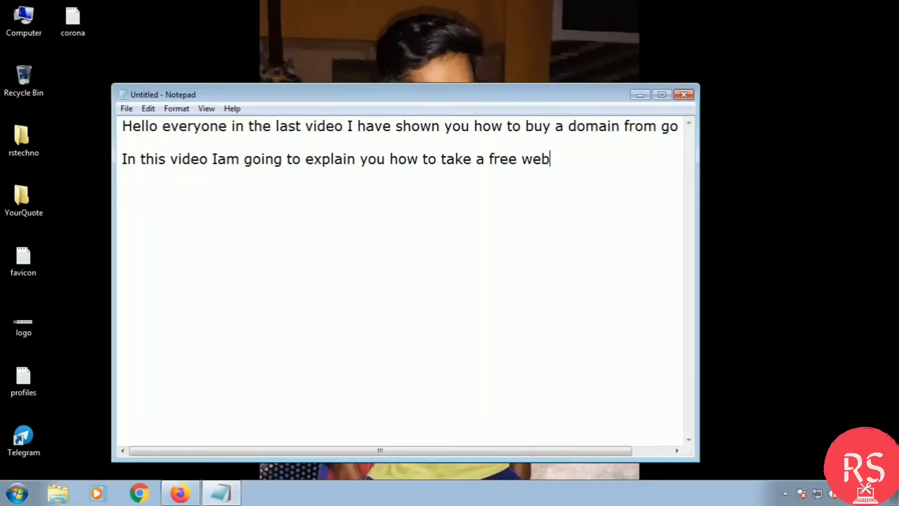
type(" hosy")
type("ng ")
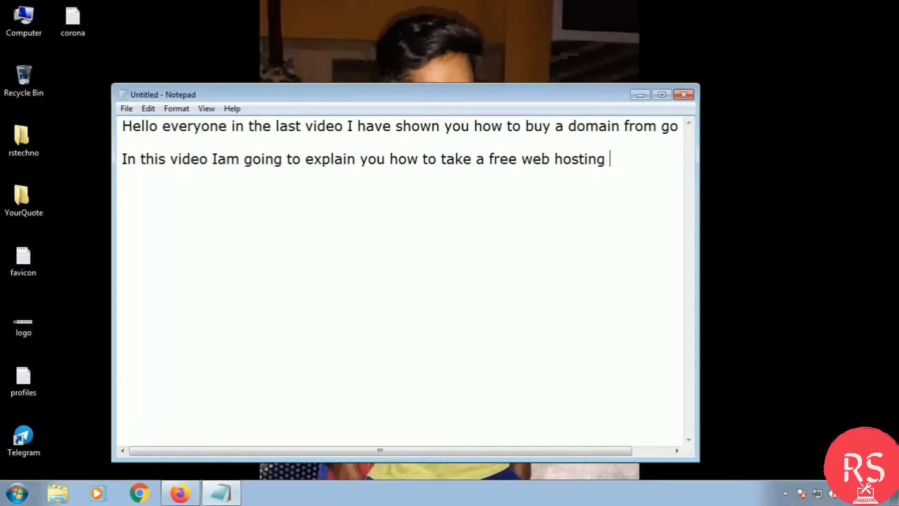
Continue the sentence with "and how to link your domain with", followed by "the free web hosting service" on a new line
type("and how to add")
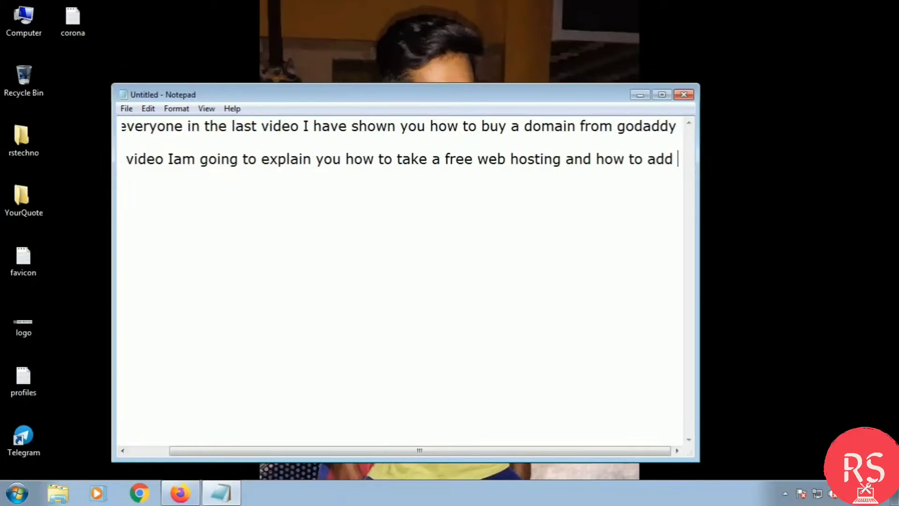
key("Return")
type("y")
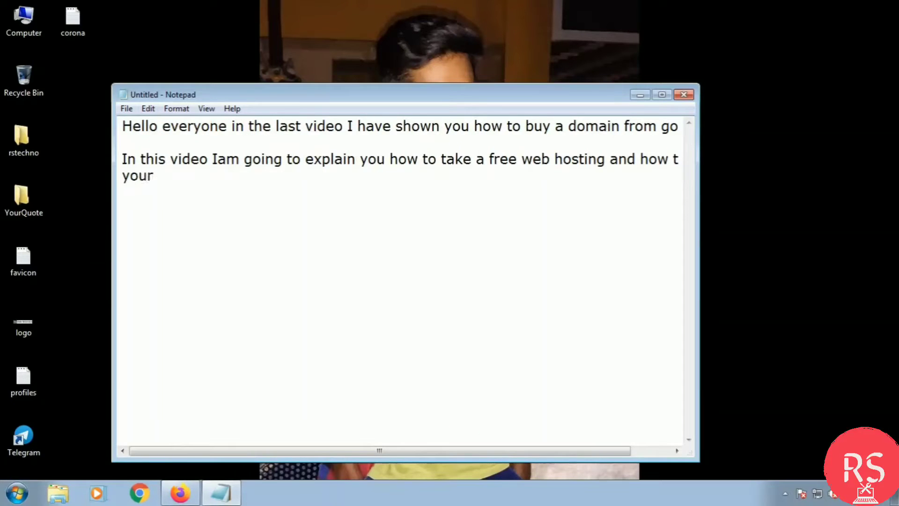
type("our d")
key("BackSpace")
key("BackSpace")
key("BackSpace")
key("BackSpace")
key("BackSpace")
key("BackSpace")
key("BackSpace")
key("BackSpace")
key("BackSpace")
key("BackSpace")
key("BackSpace")
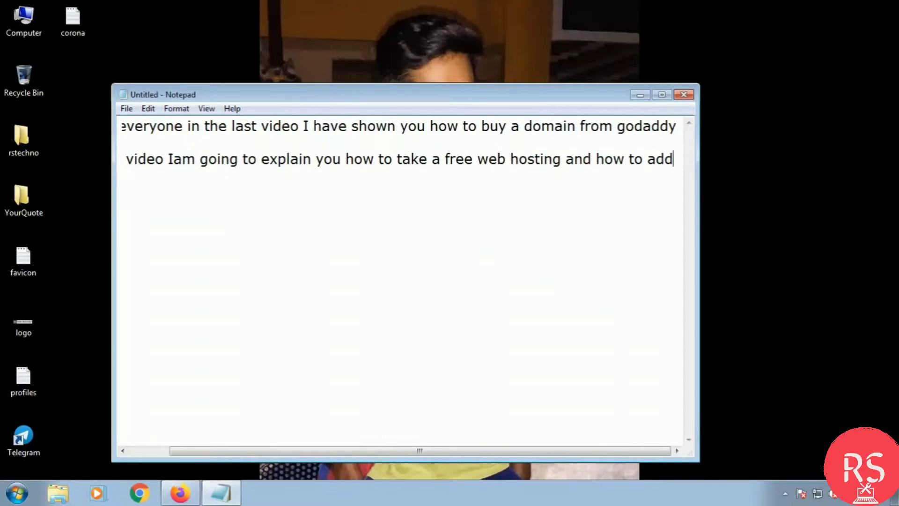
type("link your")
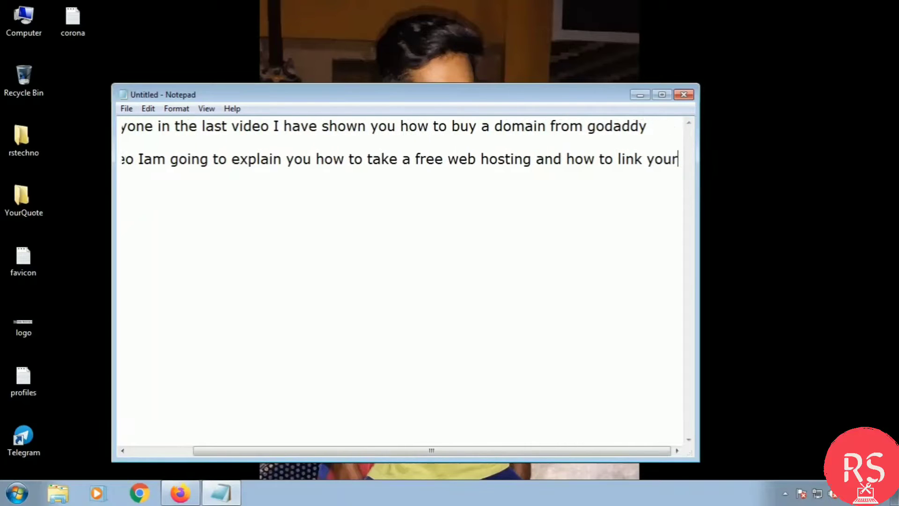
type(" domain with")
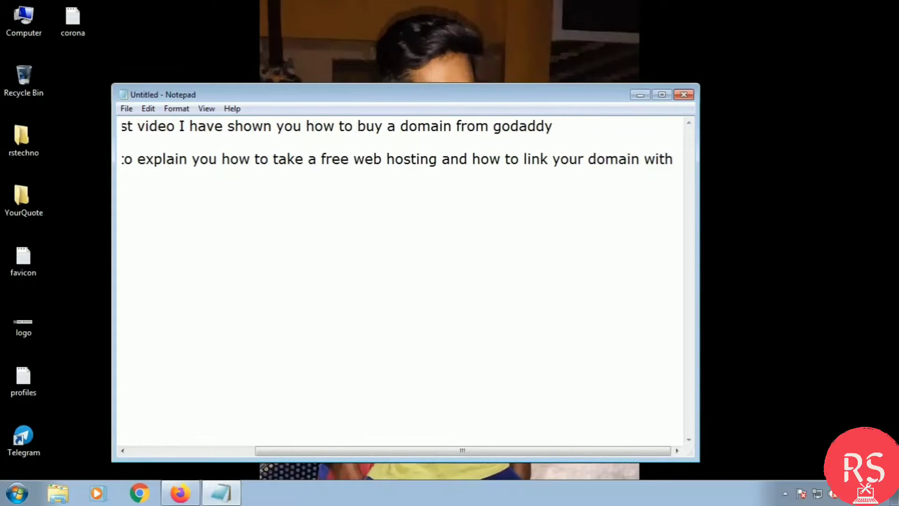
key("Return")
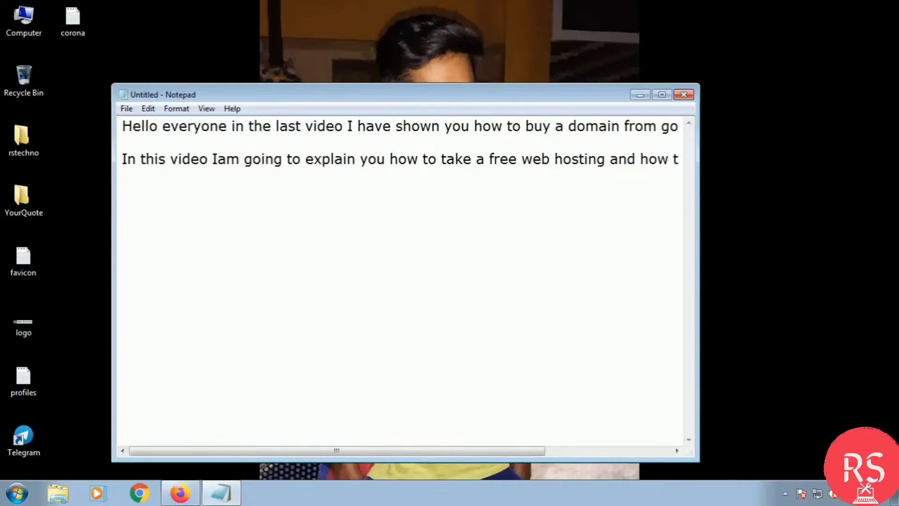
type("the free web host")
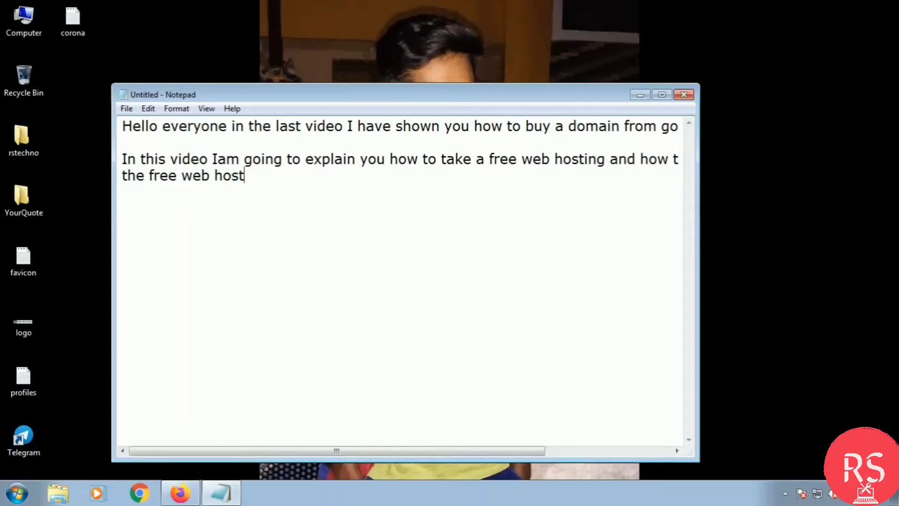
type("ing service")
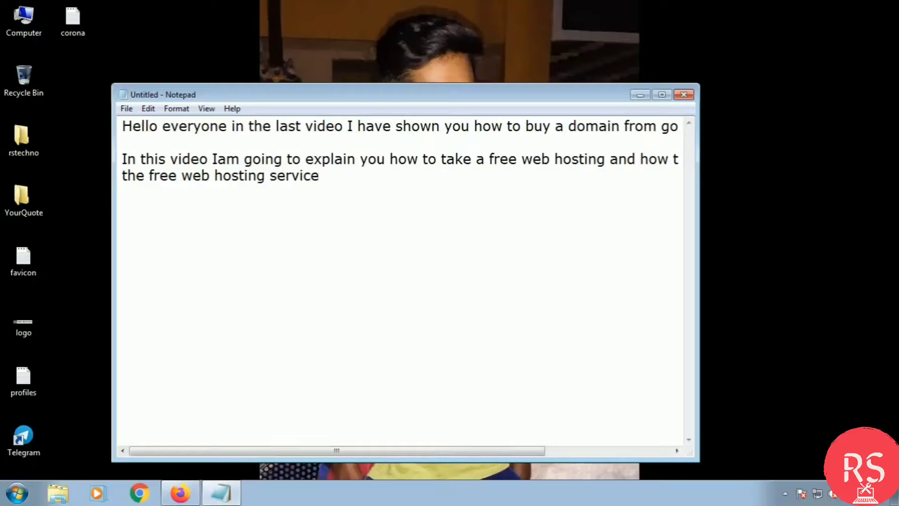
End the sentence with "..." and add the lines "Iam going to use infinityfree web hosting.." and "Let's get started.."
type("... Iam goi")
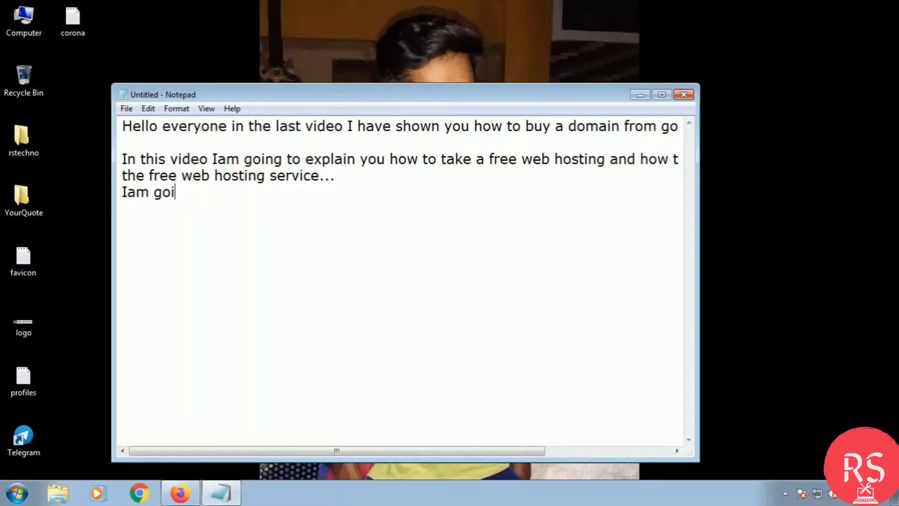
type("ng to use")
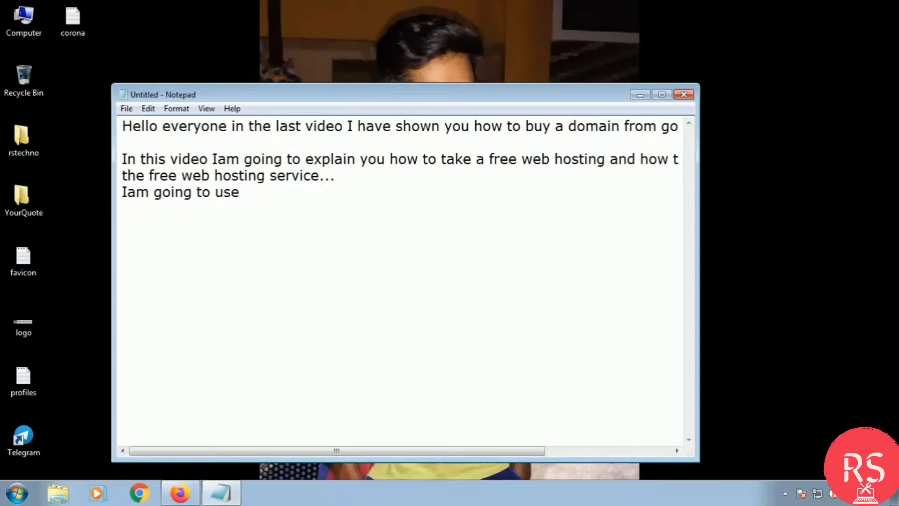
type(" infinityfree web")
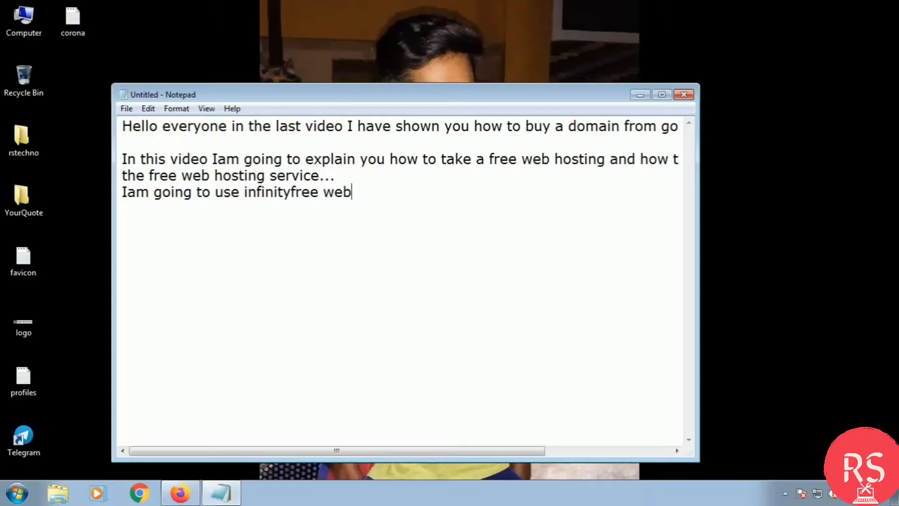
type(" hos")
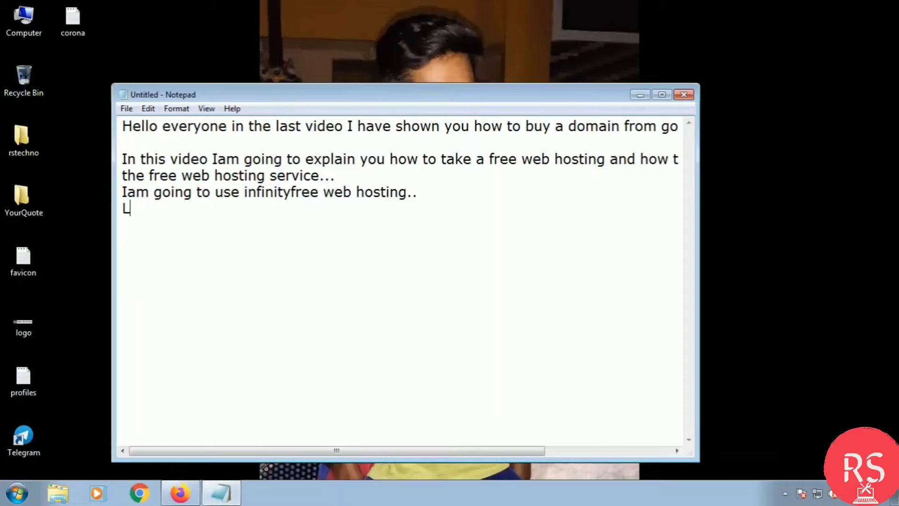
type("ting..")
key("Return")
type("Let's gret")
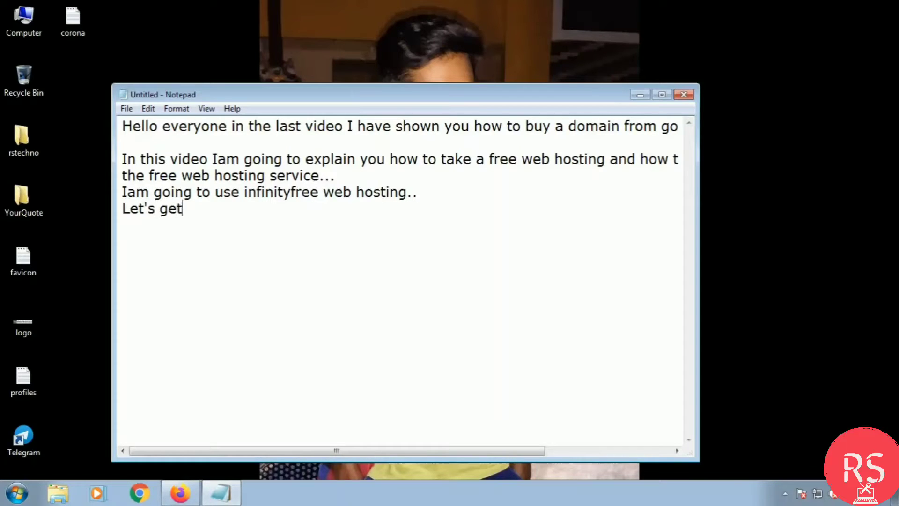
type("tarted")
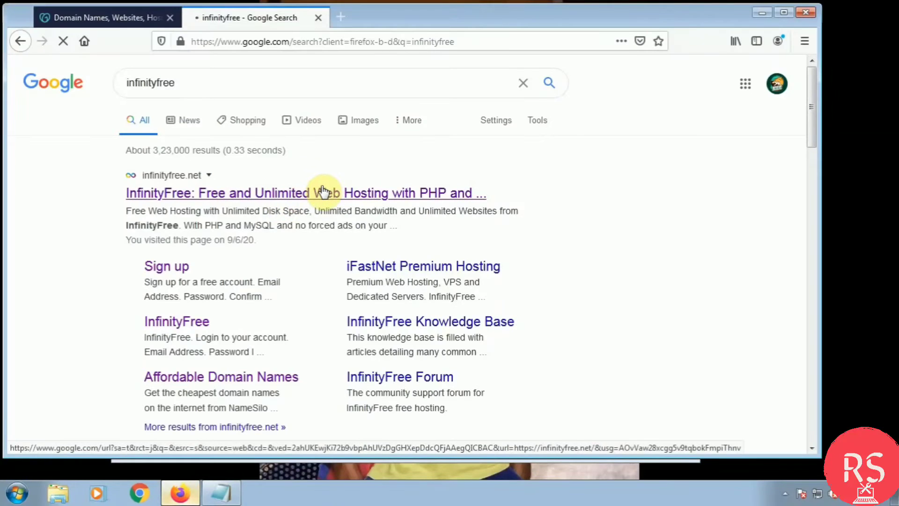
In Firefox, open the InfinityFree site from the Google results and go to its free account sign-up page
left_click(322, 192)
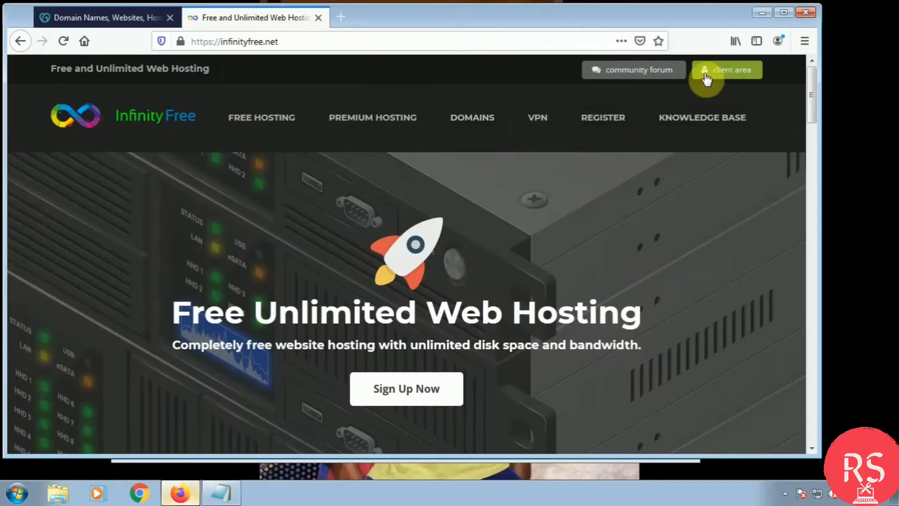
left_click(411, 393)
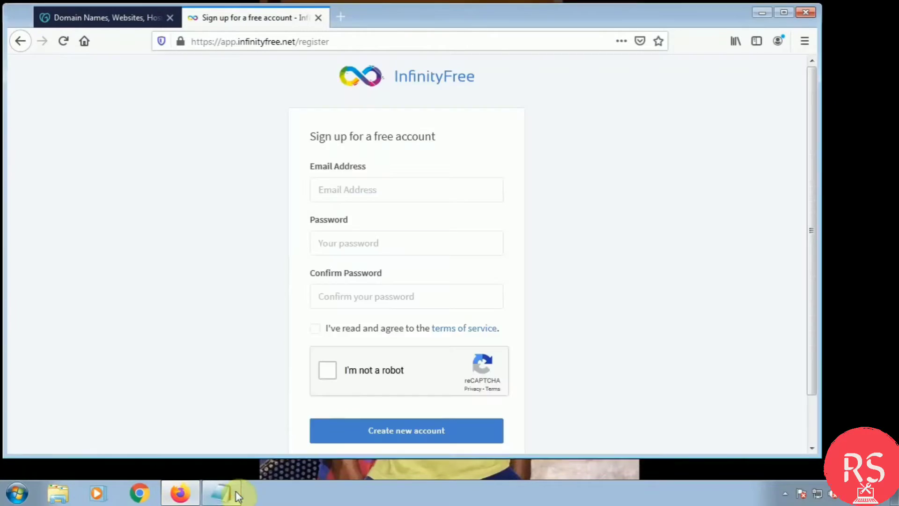
Switch to Notepad and, below the introduction, write the line "create an account in infinityfree", replacing the unfinished phrase "create a account in"
left_click(220, 493)
left_click(359, 248)
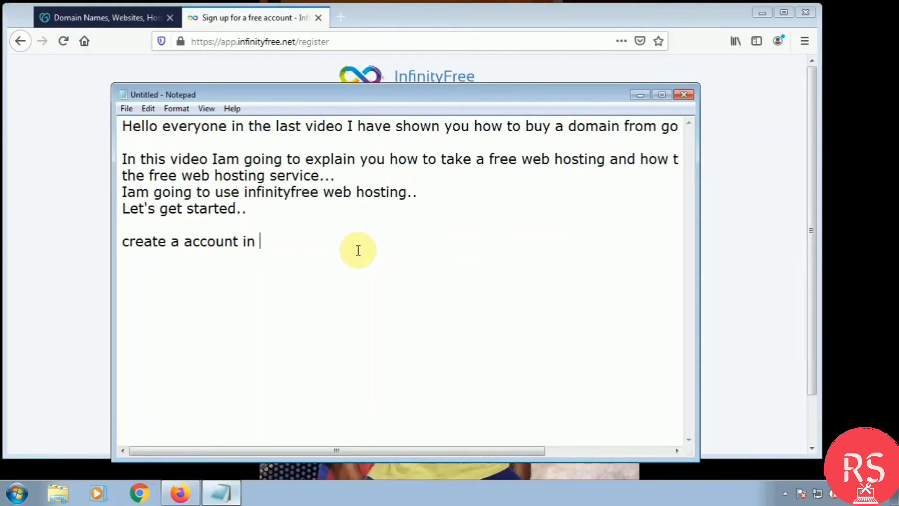
key("shift+Left")
key("shift+Left")
key("shift+Left")
key("shift+Left")
key("shift+Left")
key("shift+Left")
key("shift+Left")
key("shift+Left")
key("shift+Left")
key("shift+Left")
key("shift+Left")
key("shift+Left")
key("shift+Left")
key("shift+Left")
key("shift+Left")
key("shift+Left")
key("shift+Left")
key("shift+Left")
key("shift+Left")
key("shift+Left")
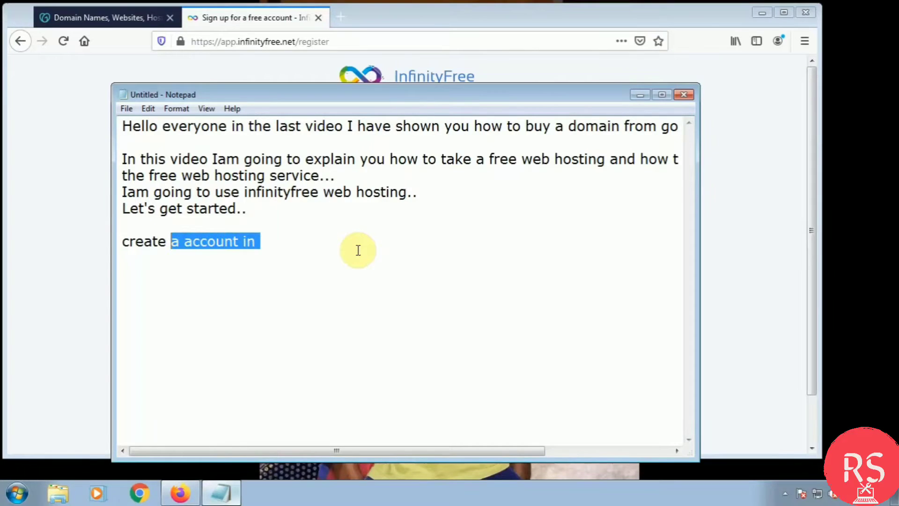
key("BackSpace")
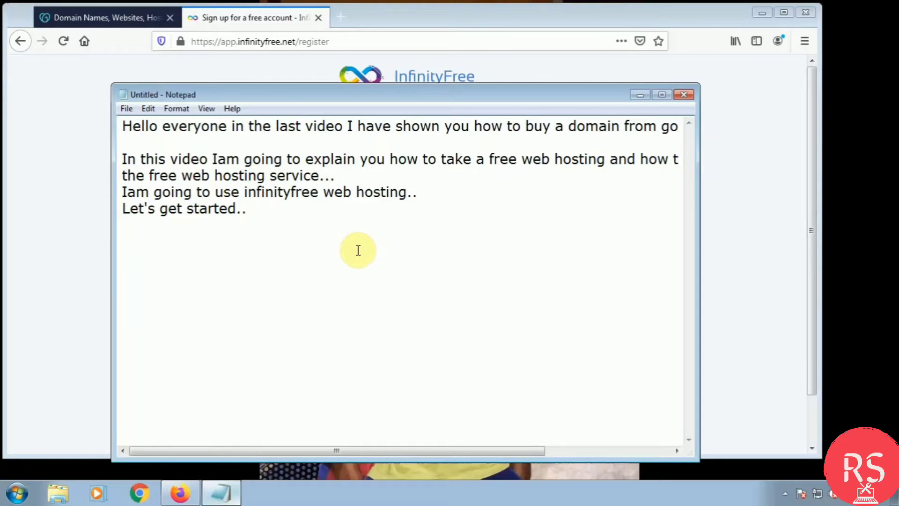
type("create an a")
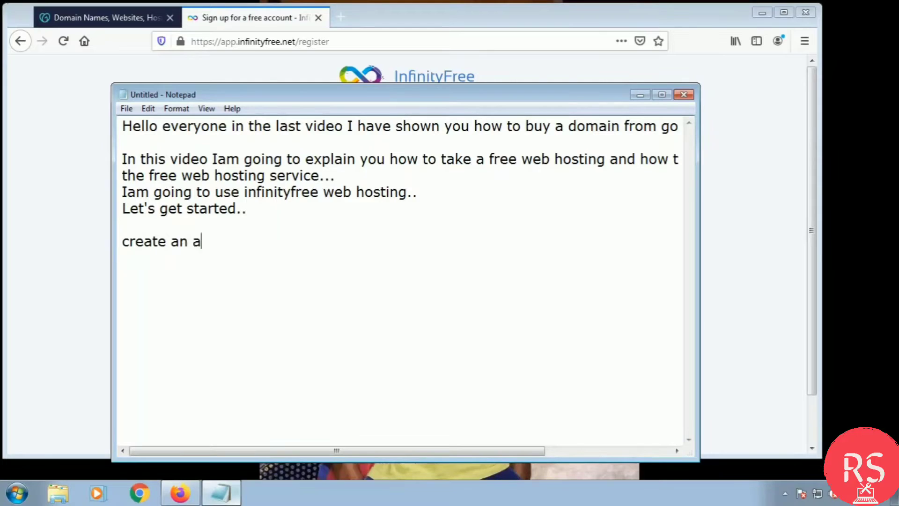
type("ccount in i")
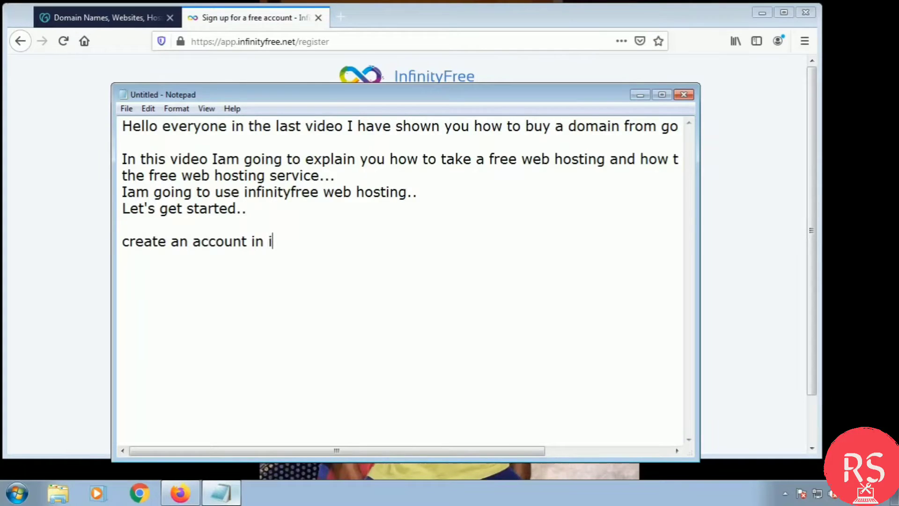
type("nfinityfree")
key("Return")
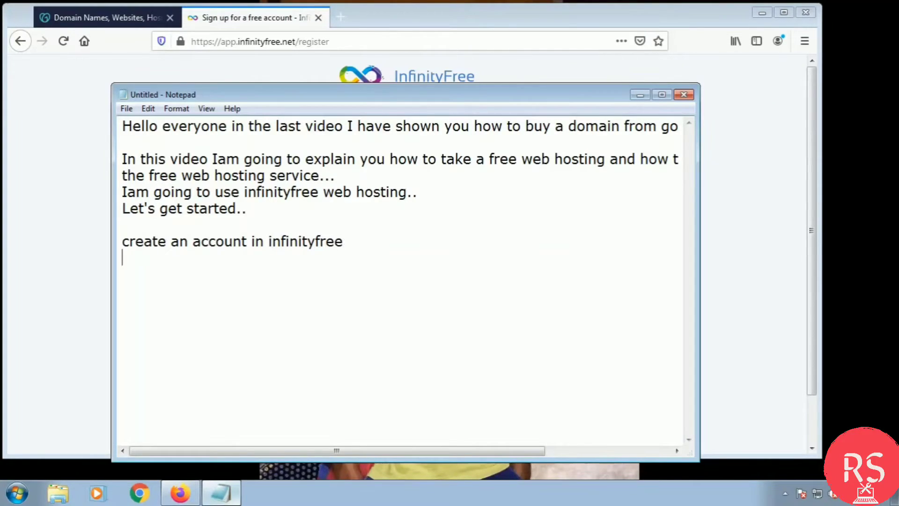
Switch to Firefox and fill in the InfinityFree sign-up form with the account's email address
key("alt+Tab")
left_click(362, 187)
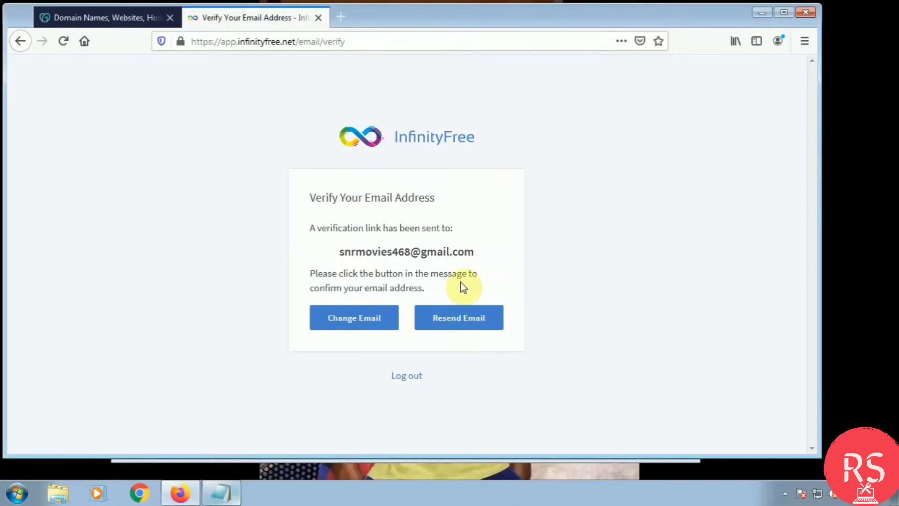
Switch to Notepad and add the line "it will send a link to ur gmail account"
key("alt+Tab")
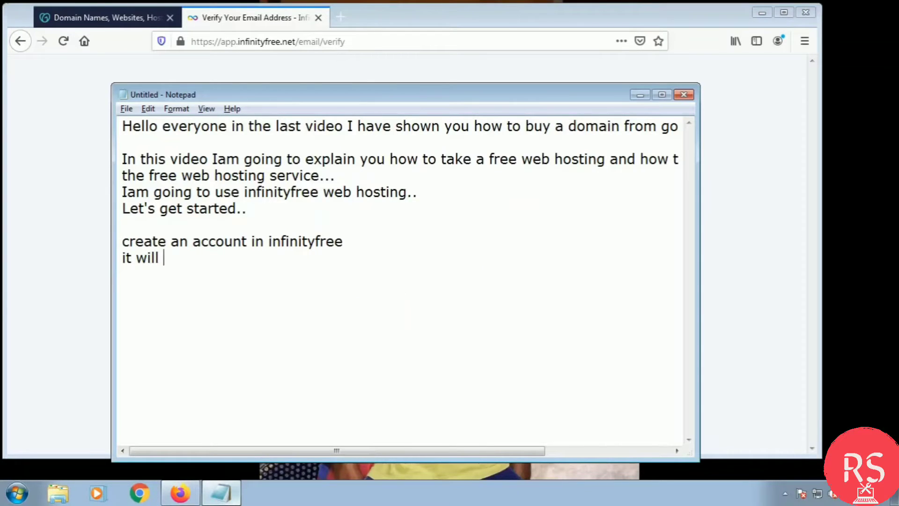
type("semd a link")
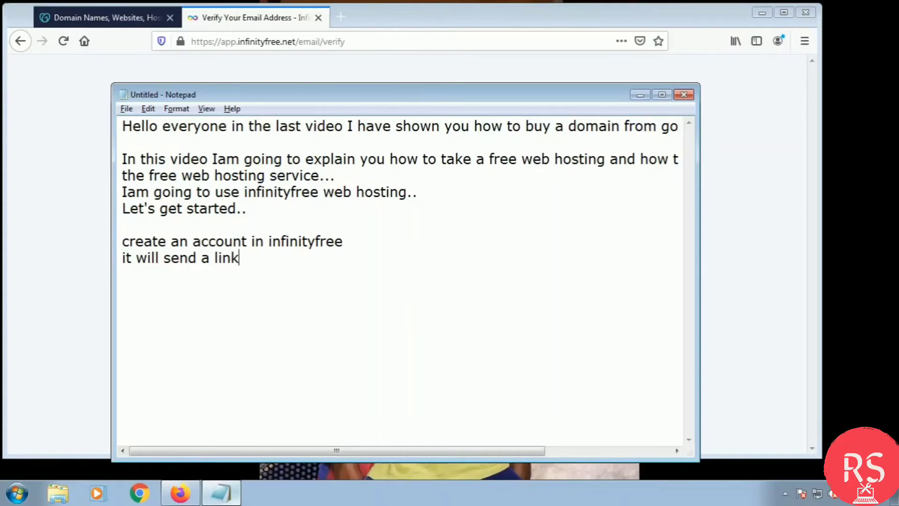
type(" to ur gam")
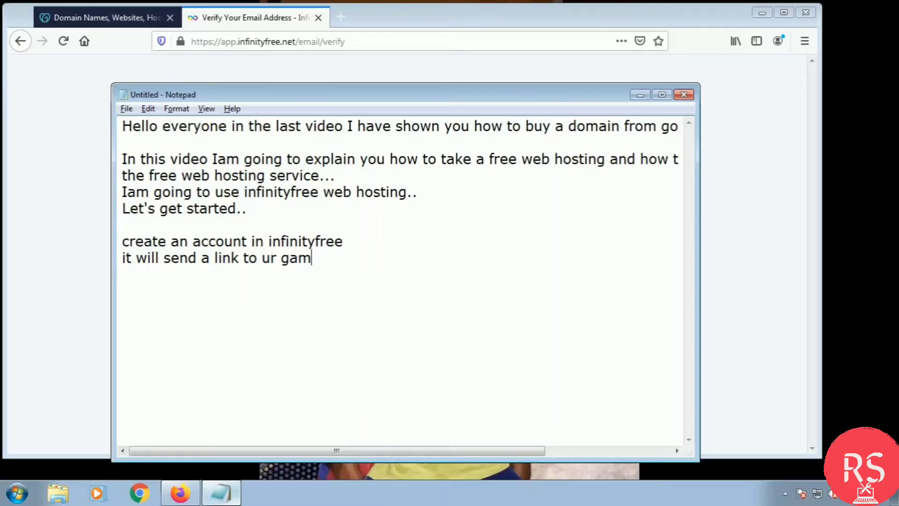
key("BackSpace")
key("BackSpace")
type("mail account")
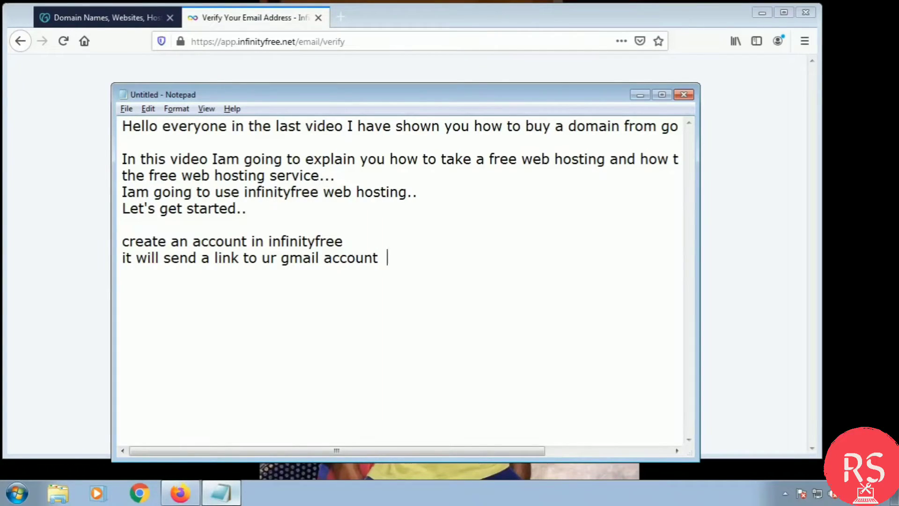
Continue the line with ".. u have to open ur gmail and confoiirm the mai"
type("  .. u have top")
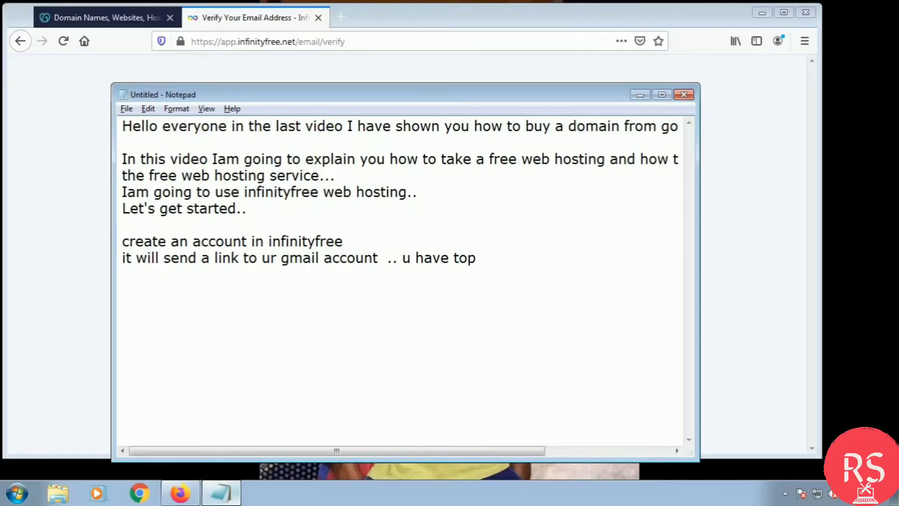
key("BackSpace")
type(" open ur gmail and con")
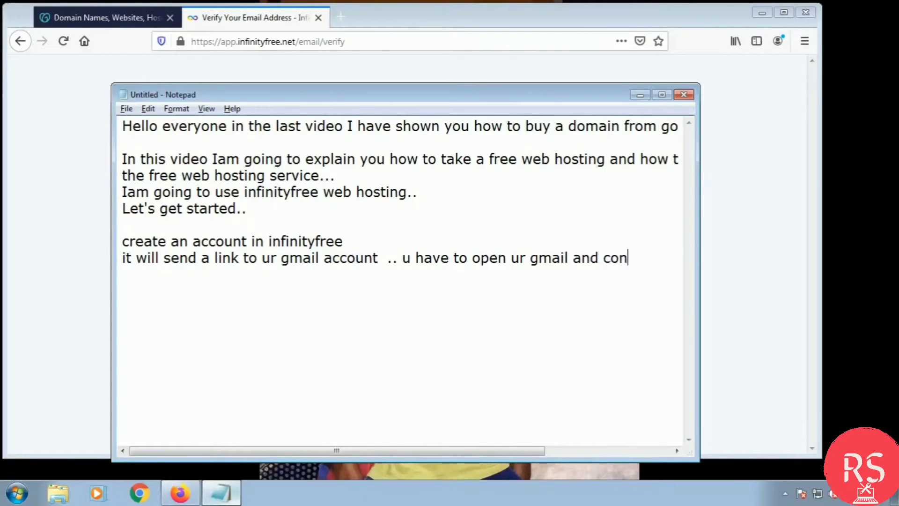
type("foiirm the mai")
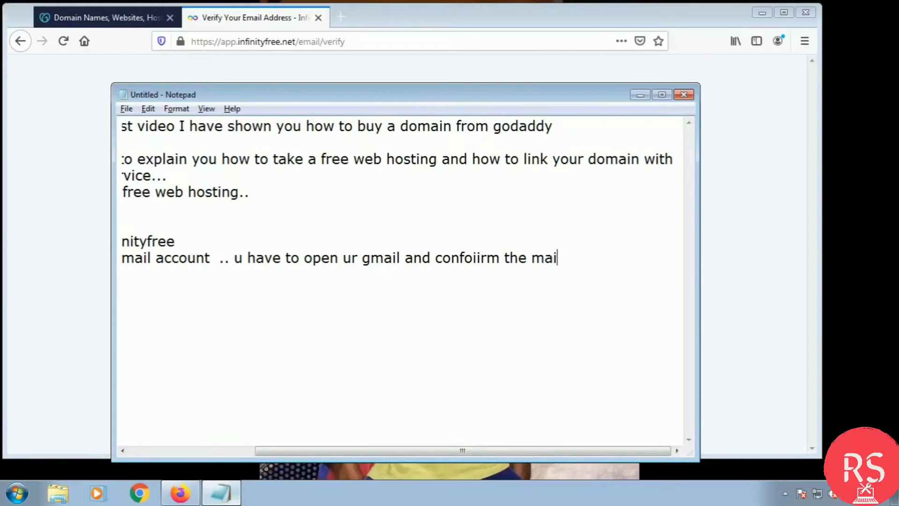
In Firefox, open gmail.com in a new tab and verify the email address from InfinityFree's Verify Email Address message
key("alt+Tab")
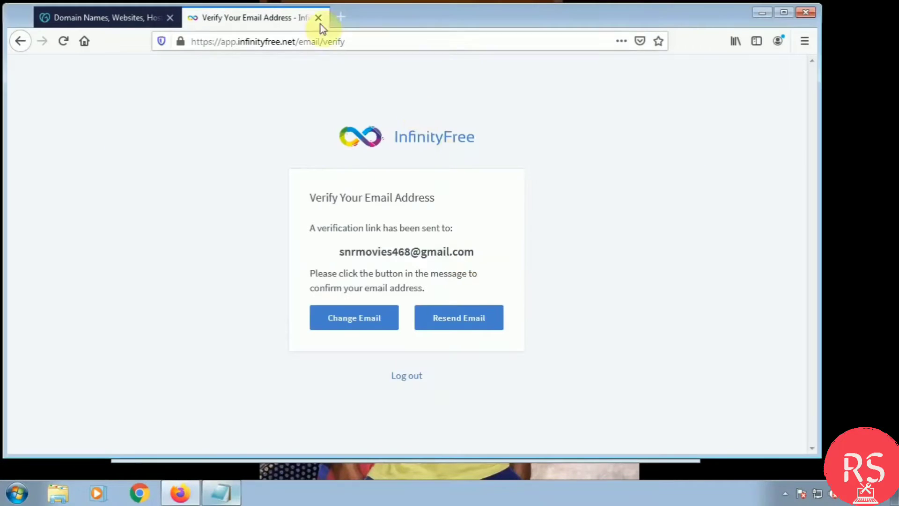
left_click(341, 18)
left_click(299, 42)
type("gm")
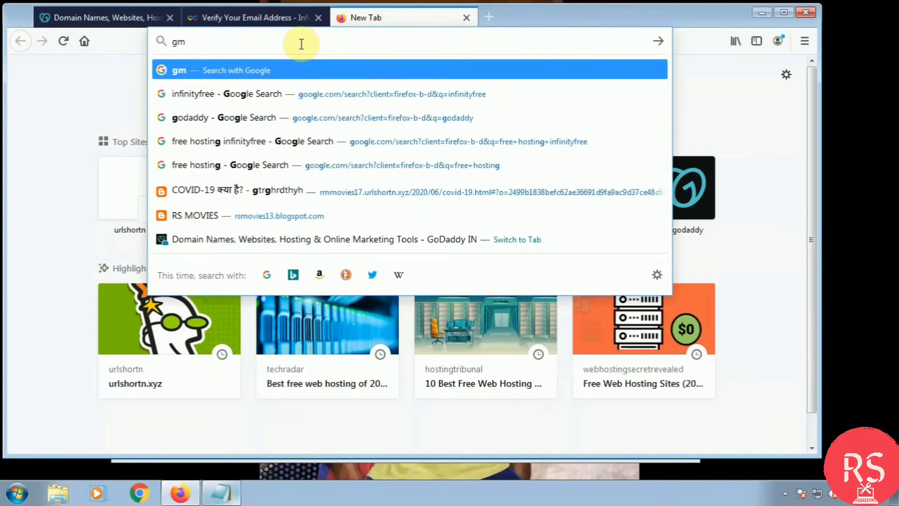
type("ail.com")
key("Return")
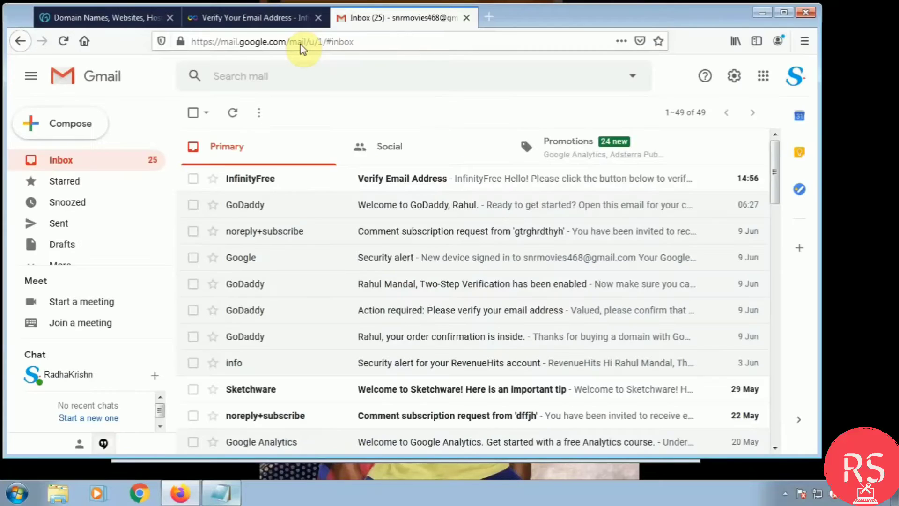
left_click(391, 178)
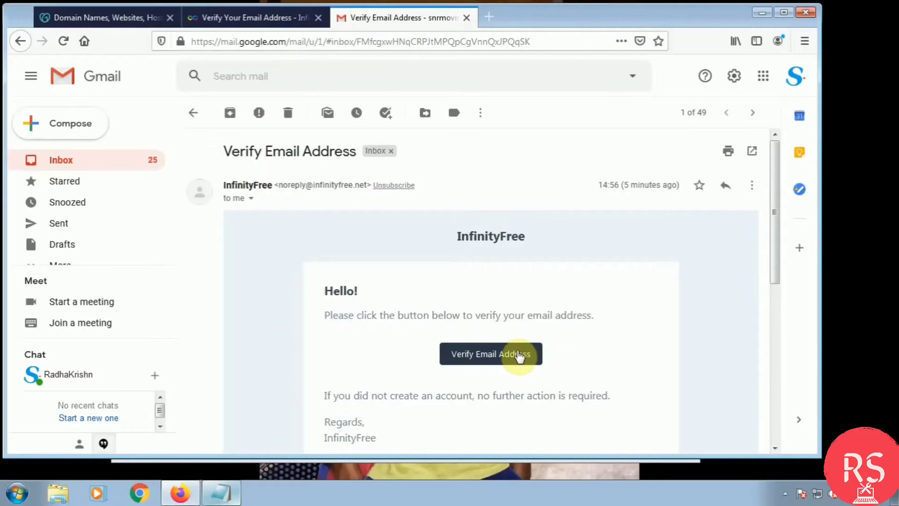
left_click(516, 354)
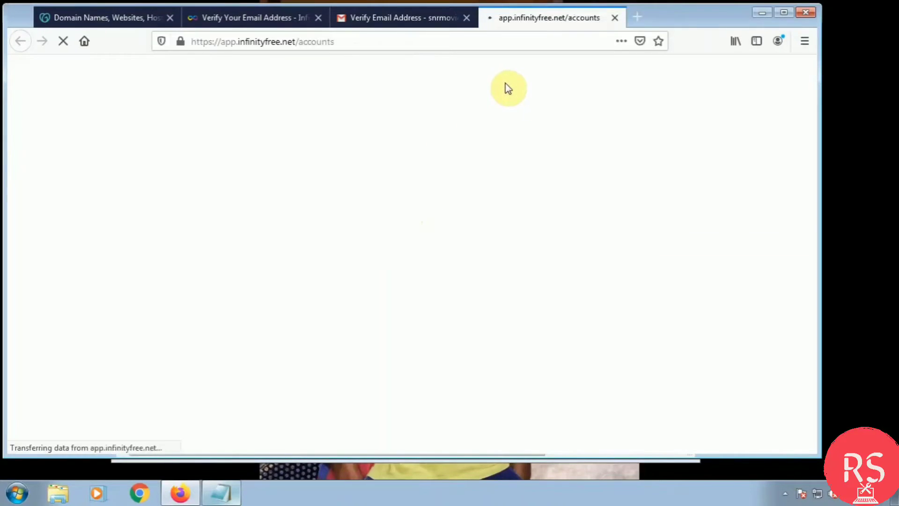
Close the old email verification page and start creating a hosting account from InfinityFree's Your Accounts page
left_click(281, 20)
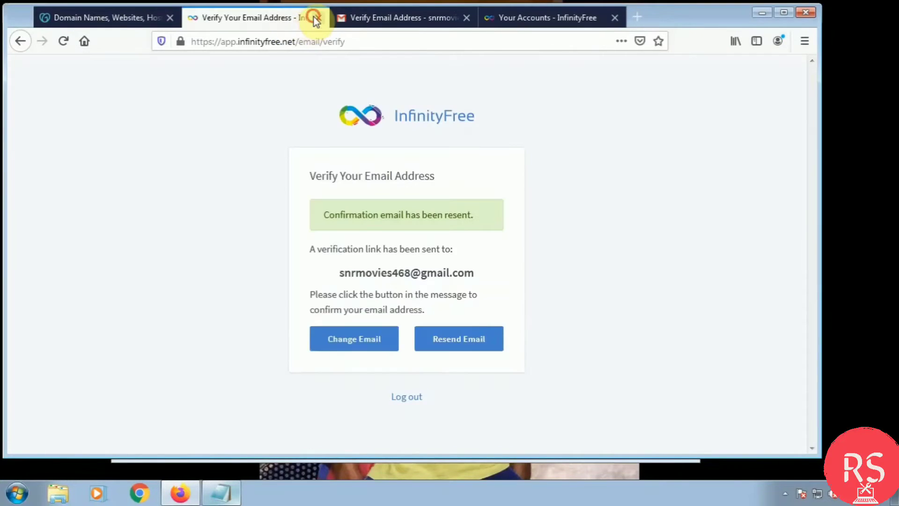
left_click(318, 17)
left_click(442, 20)
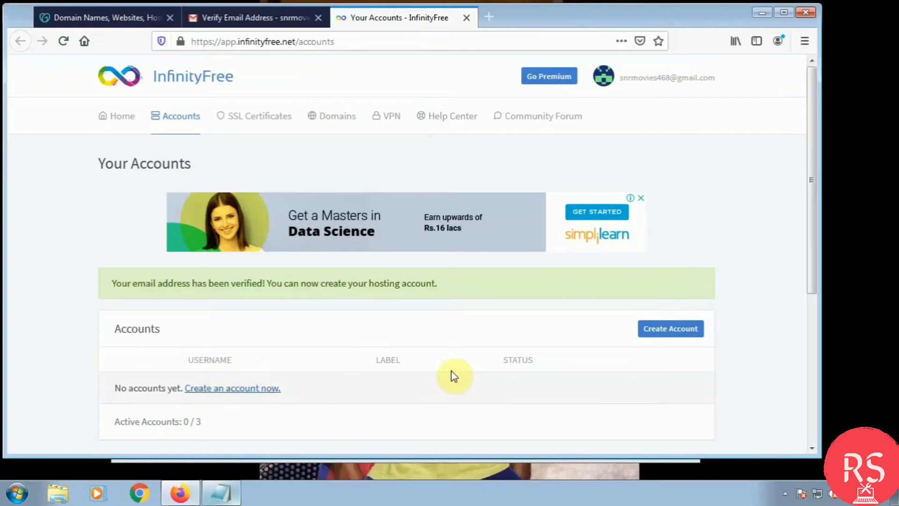
left_click(660, 334)
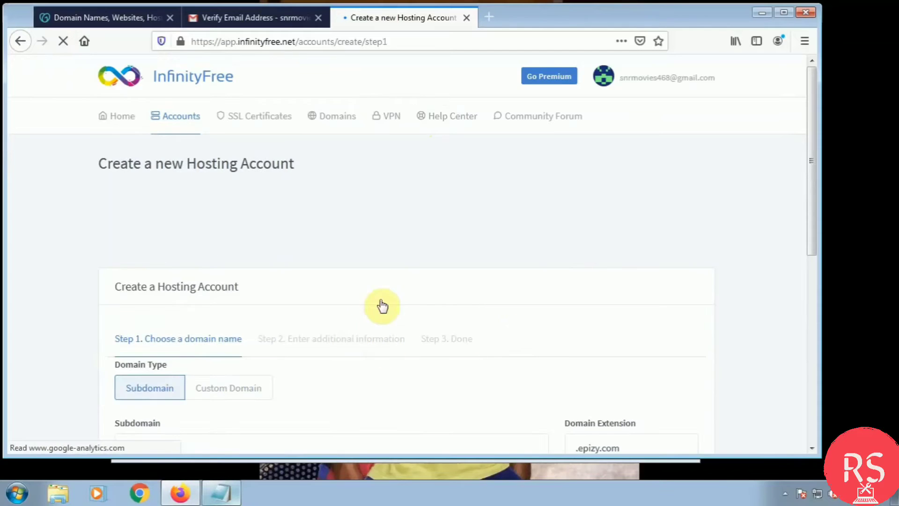
Set the domain type to Custom Domain and search for urlshortn.xyz as the hosting account's domain name
scroll(454, 301, "down", 3)
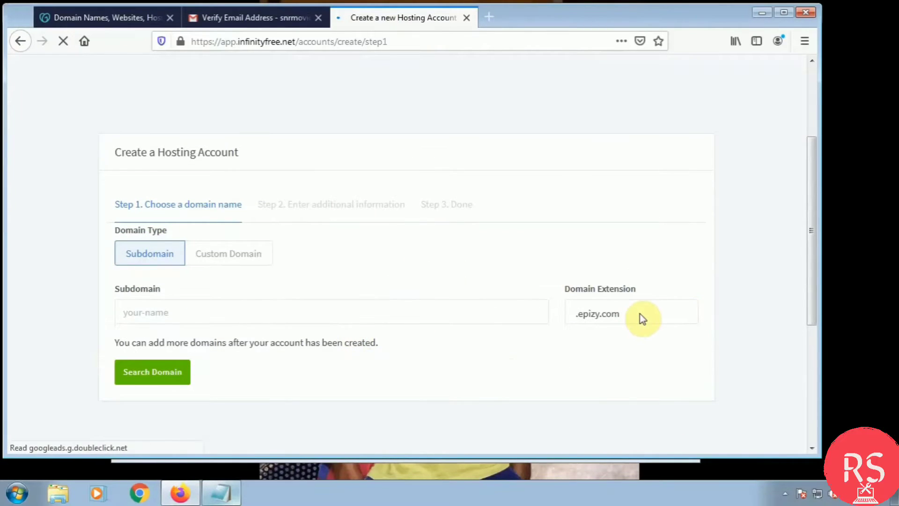
left_click(230, 256)
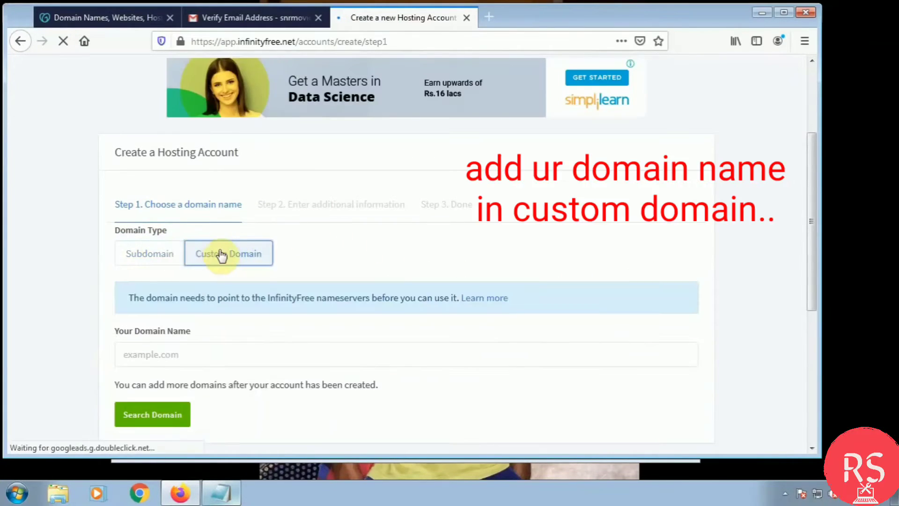
scroll(286, 297, "down", 3)
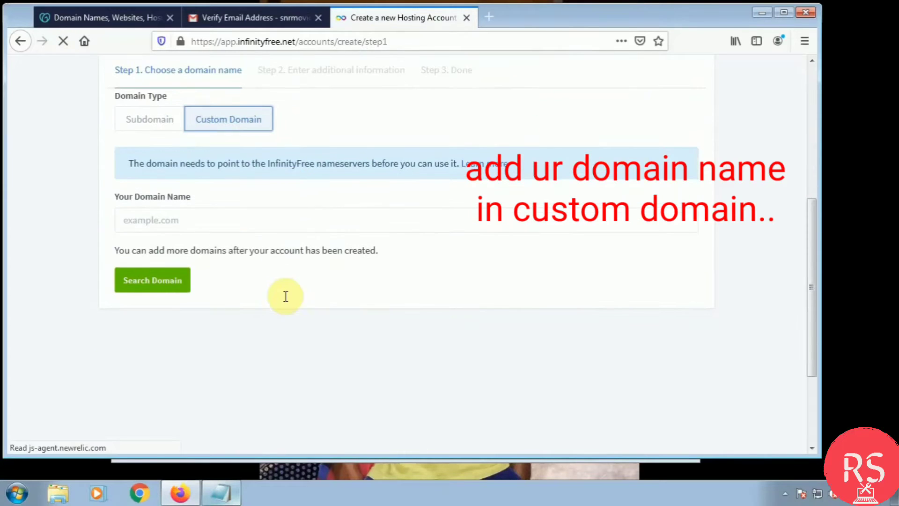
left_click(158, 220)
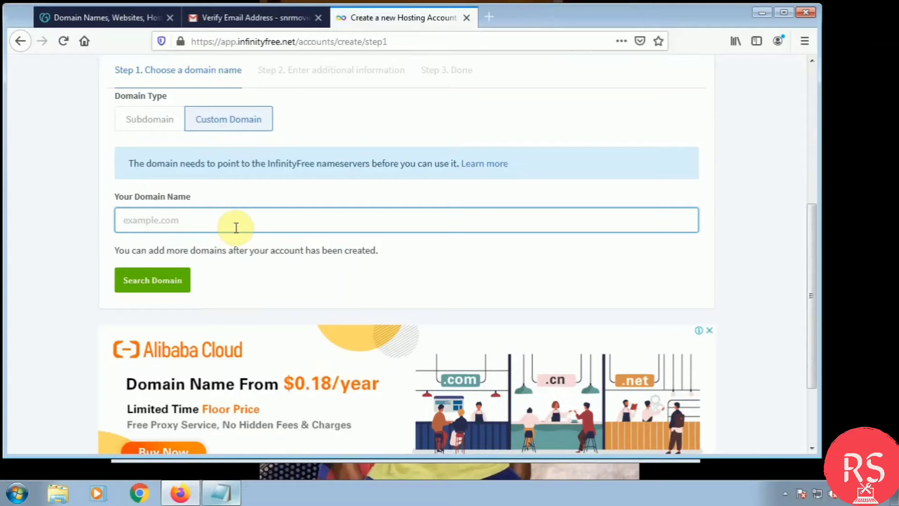
left_click(321, 220)
left_click(169, 240)
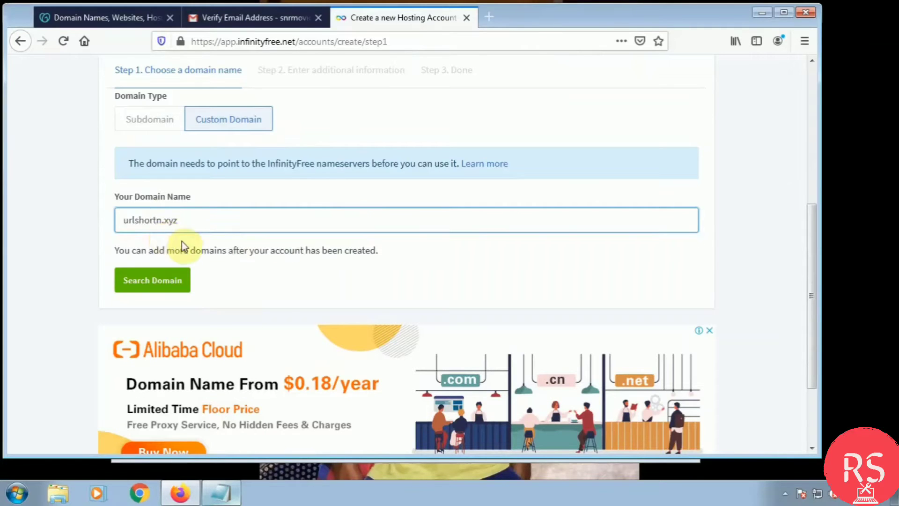
left_click(175, 280)
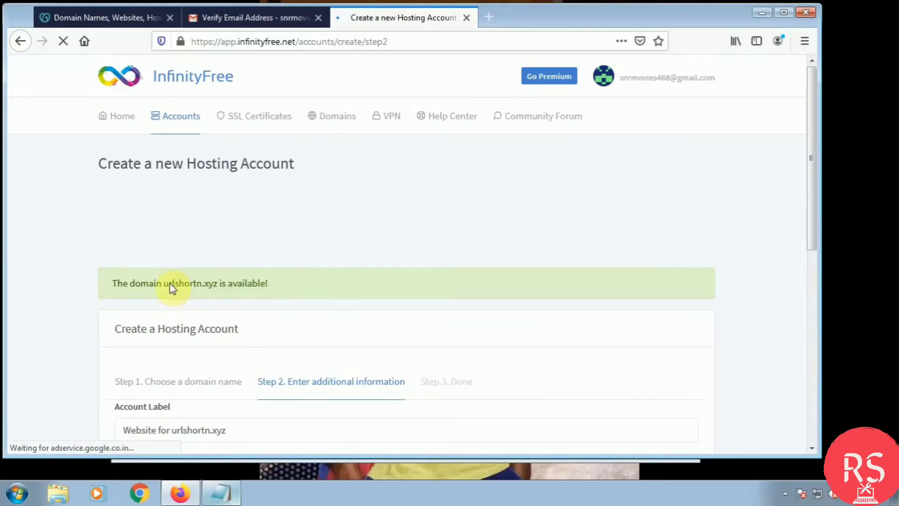
left_click(111, 281)
left_click_drag(111, 281, 283, 289)
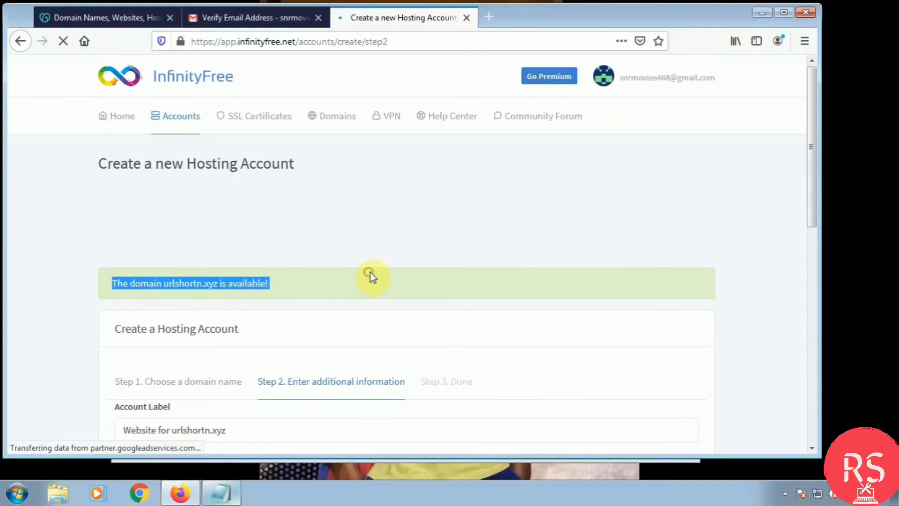
left_click(399, 245)
Enter the hosting account's password, complete the reCAPTCHA check and try to create the account labelled "Website for urlshortn.xyz"
scroll(399, 245, "down", 5)
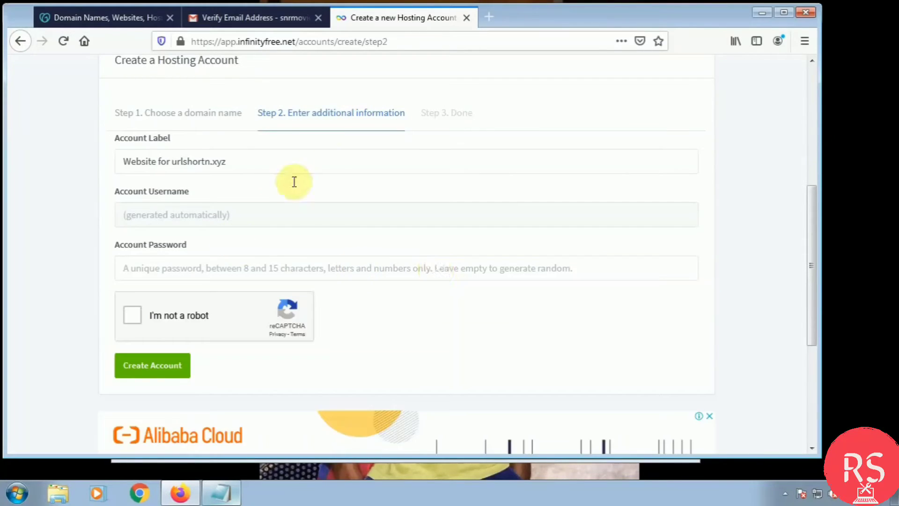
scroll(204, 238, "up", 2)
scroll(307, 289, "down", 3)
left_click(135, 255)
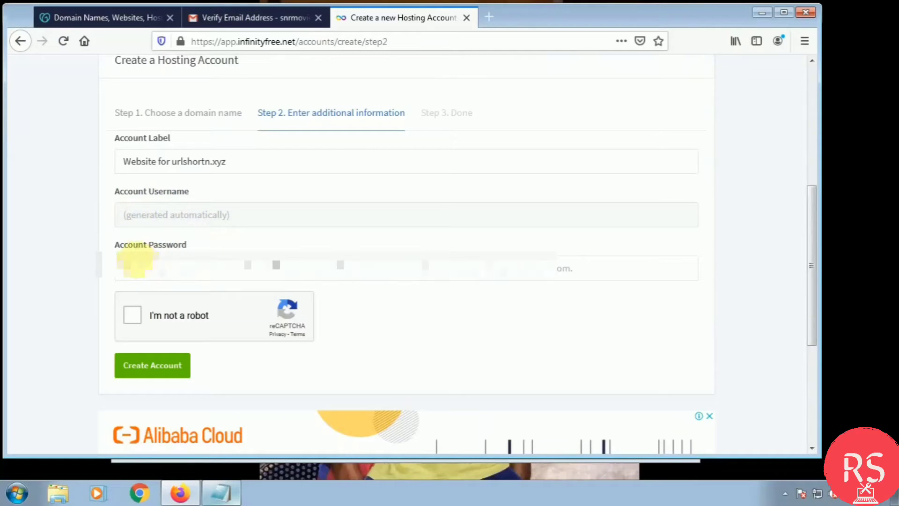
left_click(132, 265)
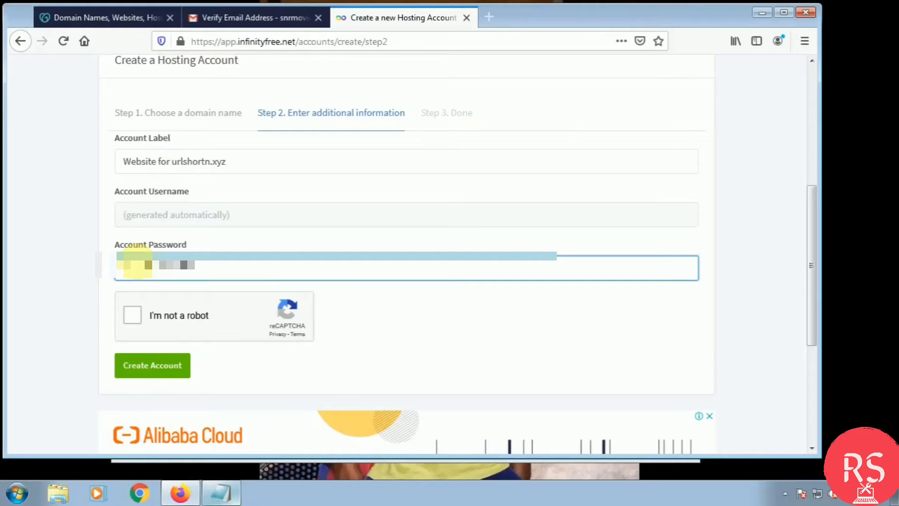
left_click(135, 321)
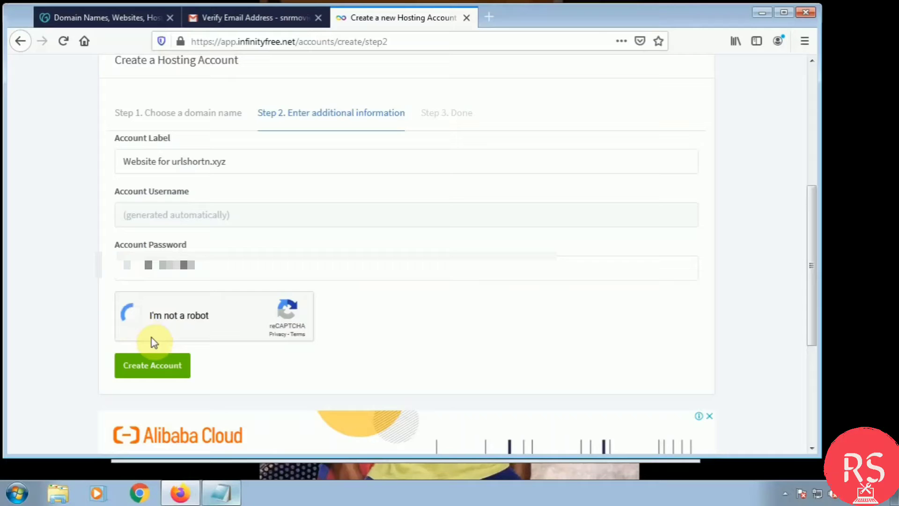
left_click(165, 364)
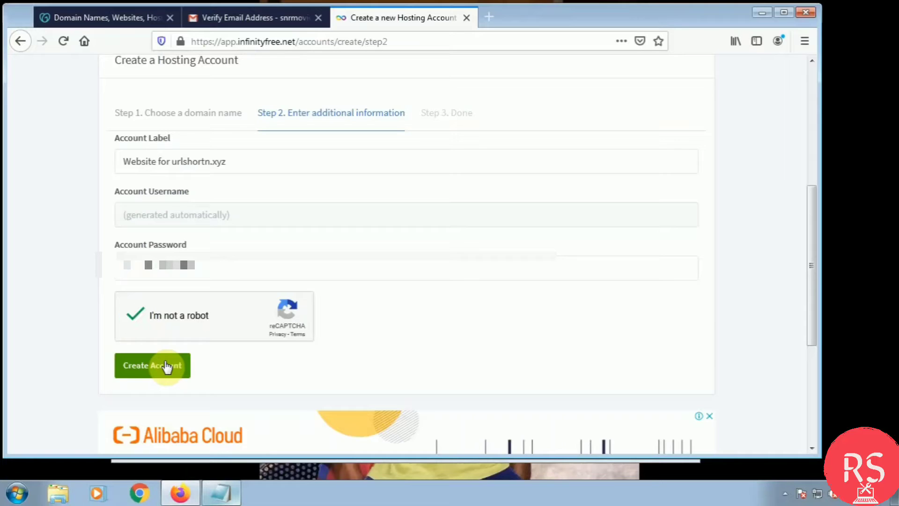
left_click(165, 366)
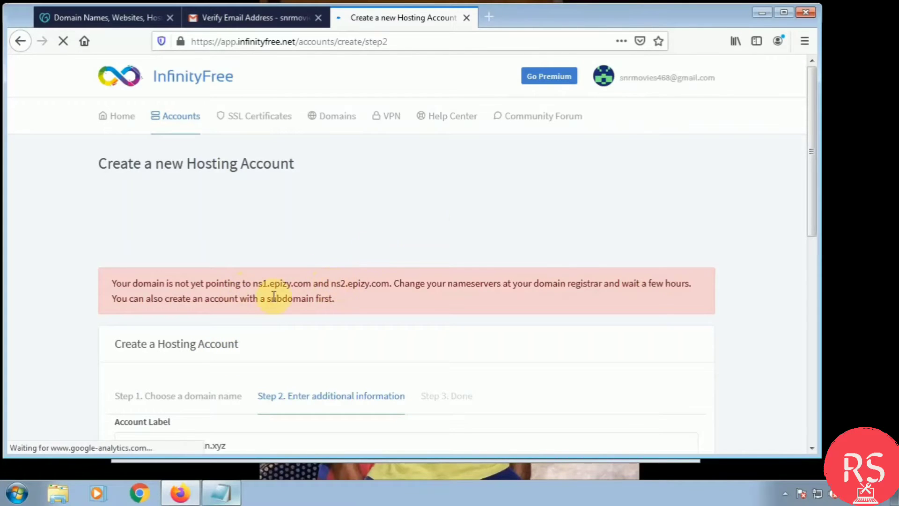
Review InfinityFree's notice about pointing the domain's nameservers and copy ns1.epizy.com from it
scroll(464, 210, "down", 3)
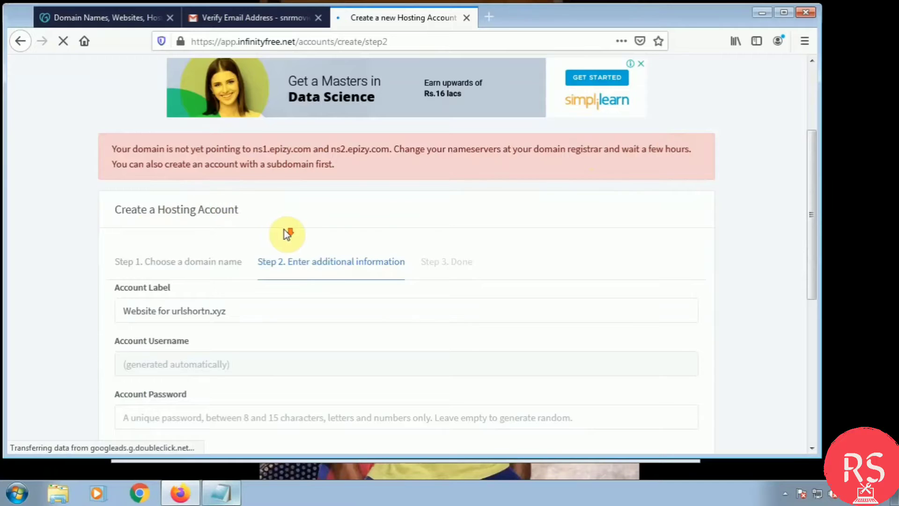
scroll(284, 232, "down", 3)
scroll(286, 231, "up", 4)
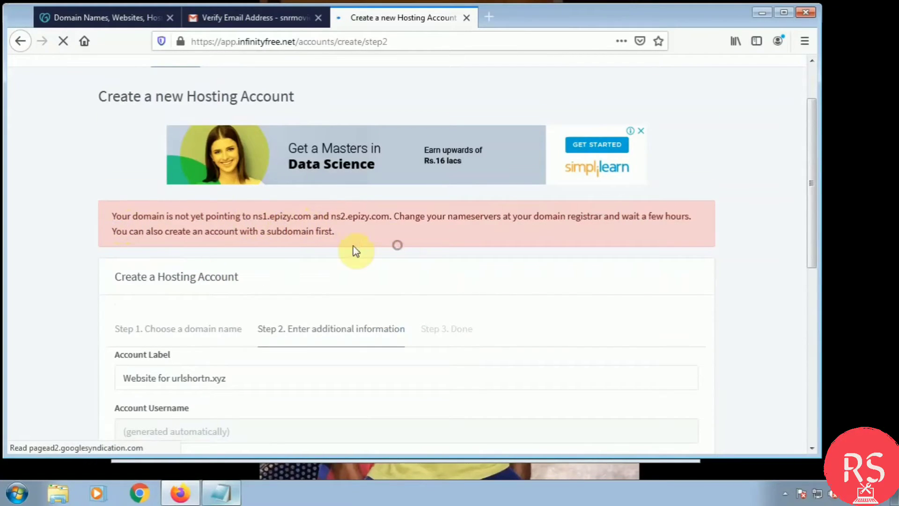
left_click_drag(253, 217, 292, 214)
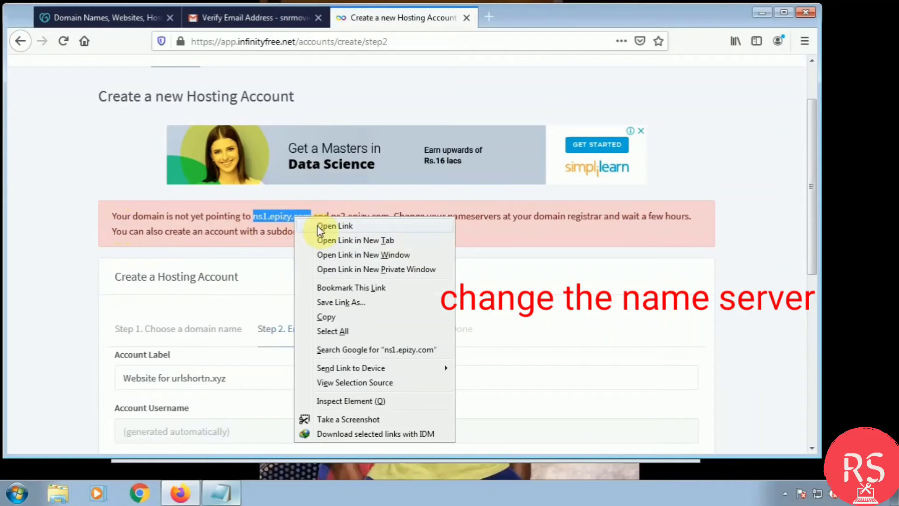
left_click(335, 317)
Return to the GoDaddy page, go through Domains and sign in to open the account's My Products page
left_click(95, 6)
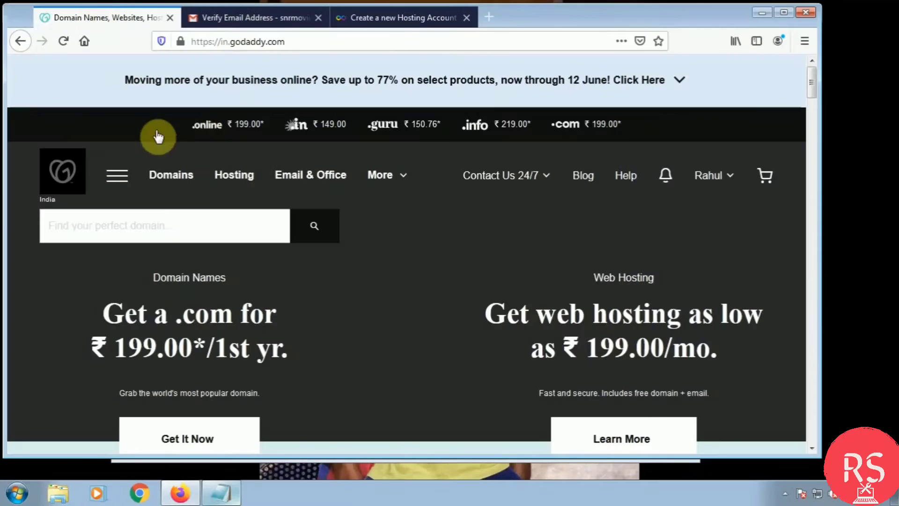
scroll(258, 207, "down", 1)
scroll(261, 208, "up", 1)
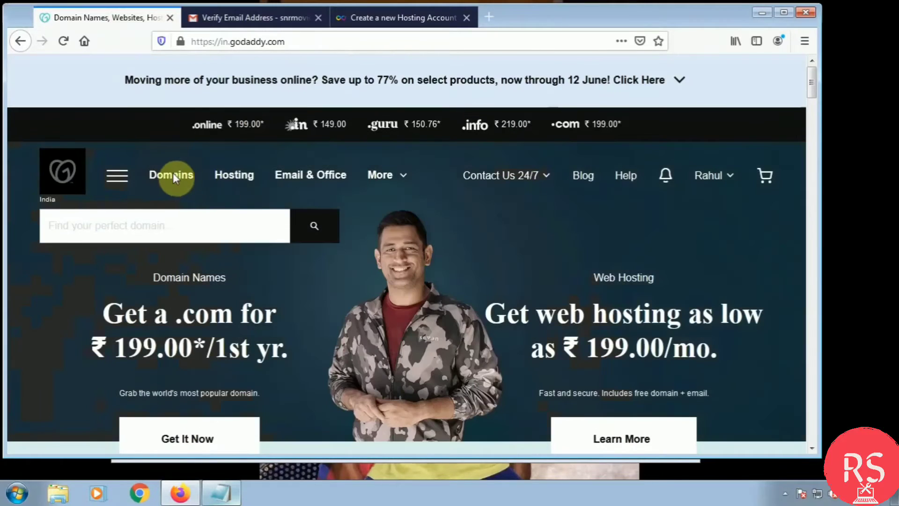
left_click(174, 177)
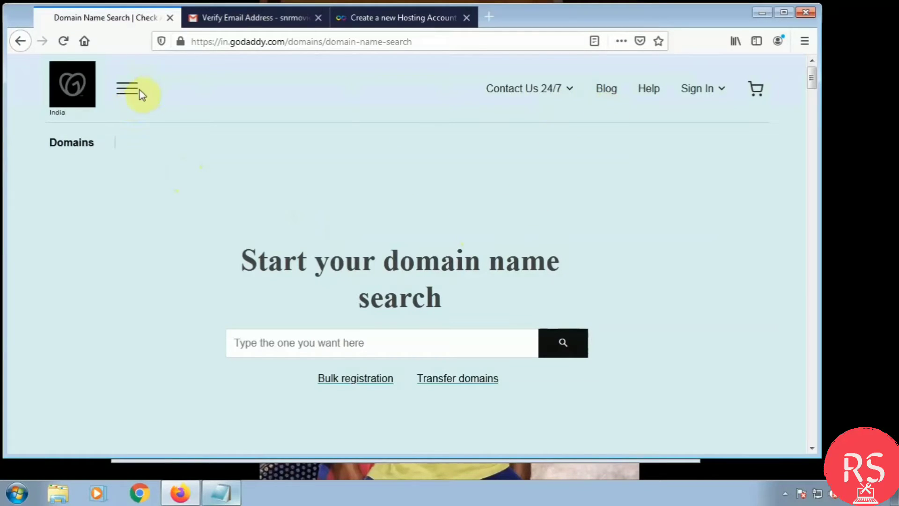
left_click(710, 94)
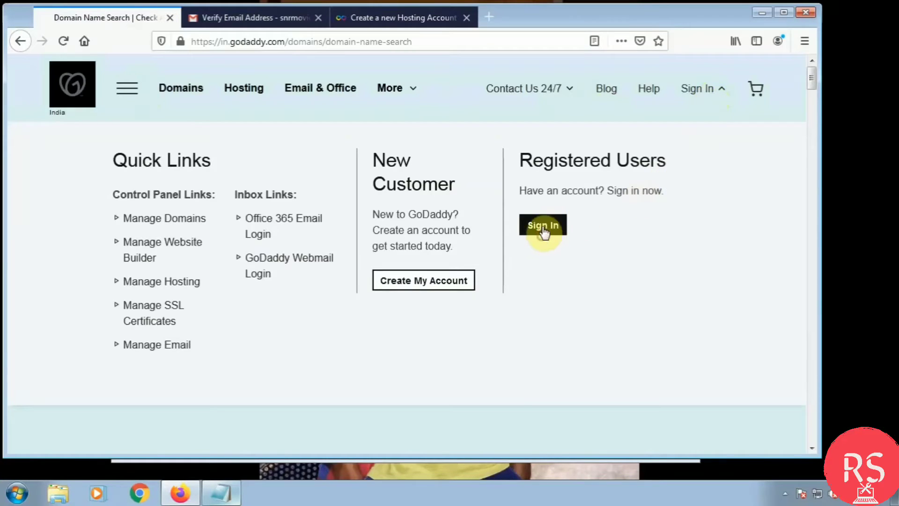
left_click(543, 226)
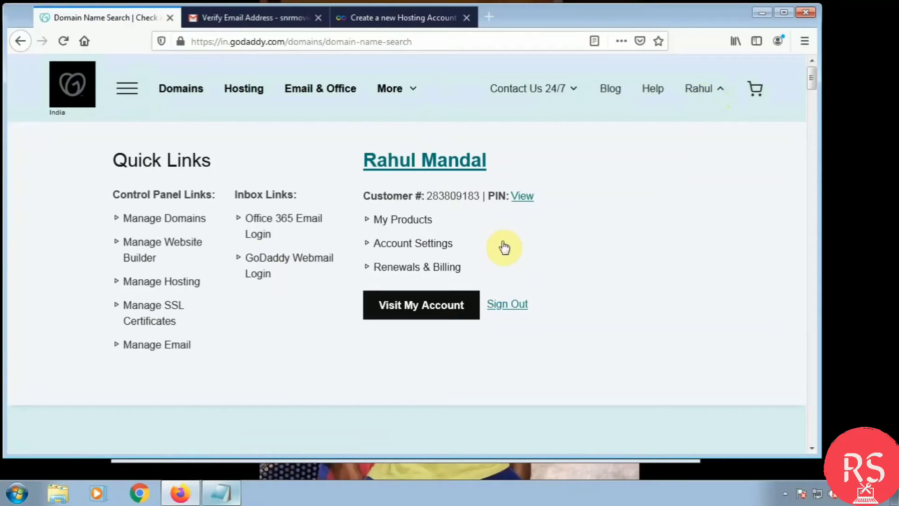
scroll(577, 250, "down", 3)
scroll(577, 250, "up", 3)
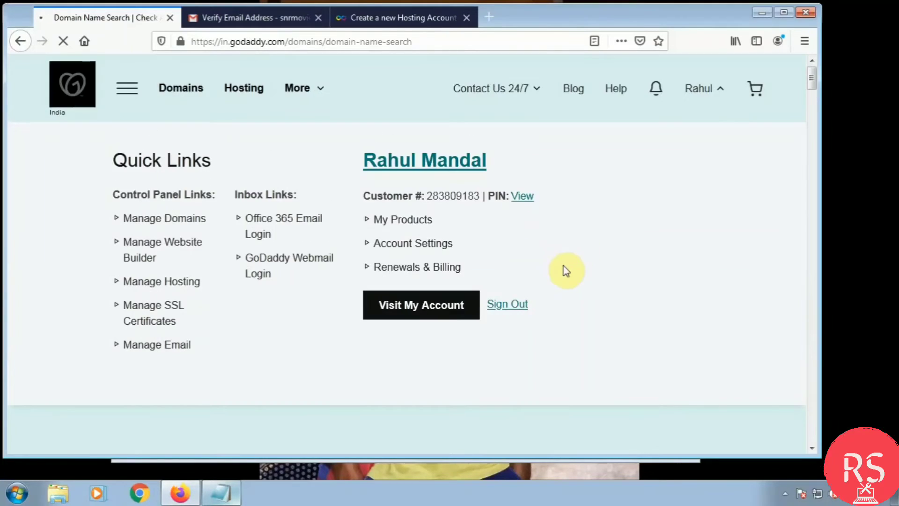
left_click(441, 304)
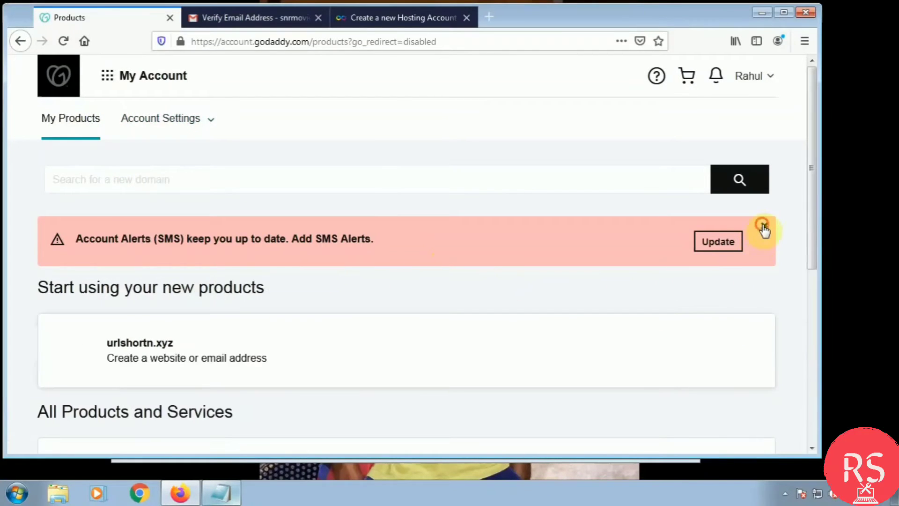
Dismiss the SMS alerts banner and compare the GoDaddy domain urlshortn.xyz with the InfinityFree hosting account's label
left_click(763, 228)
scroll(656, 299, "down", 5)
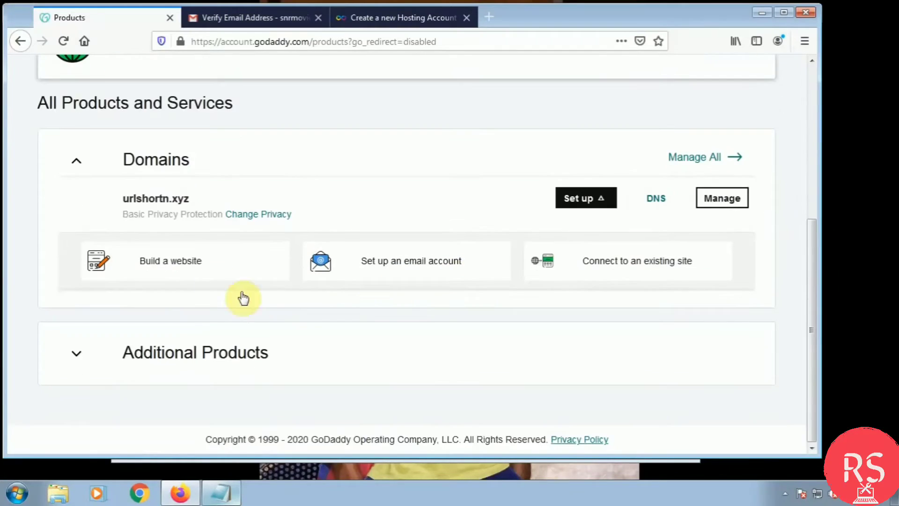
scroll(243, 298, "up", 3)
left_click_drag(120, 265, 198, 265)
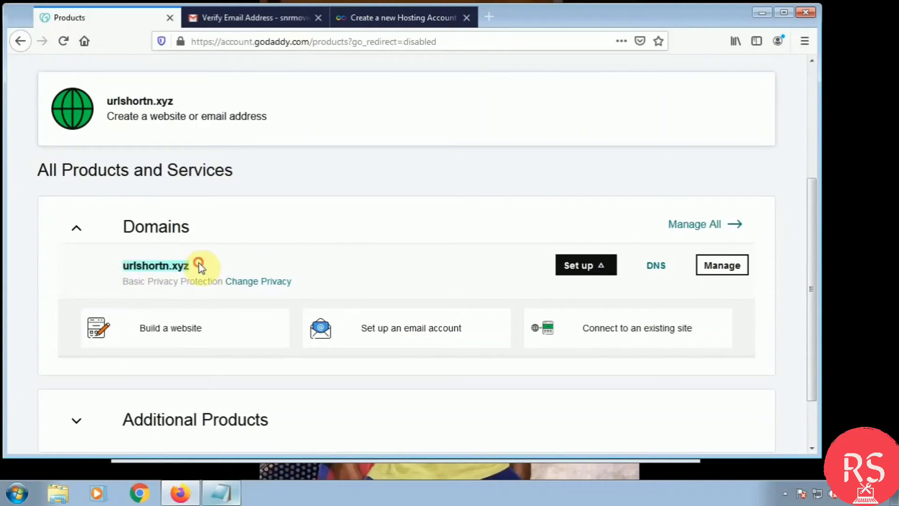
left_click(344, 17)
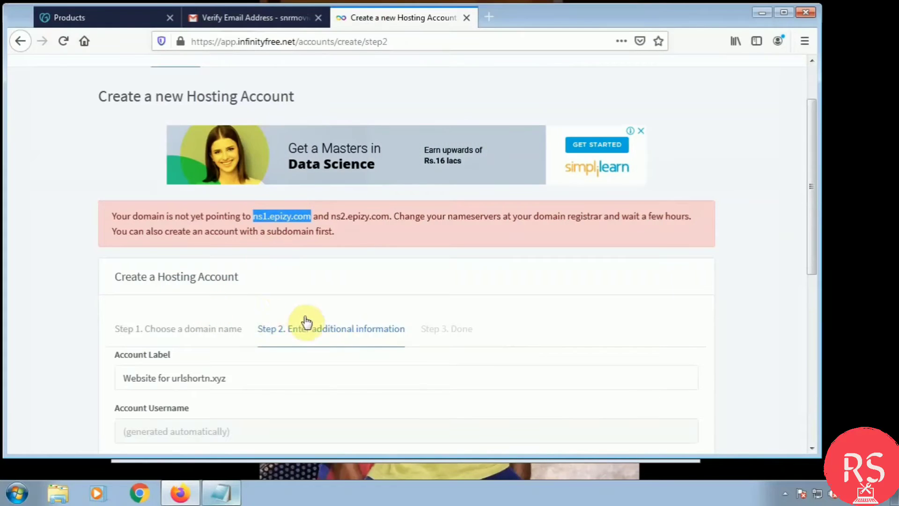
scroll(307, 322, "down", 3)
left_click_drag(170, 311, 229, 314)
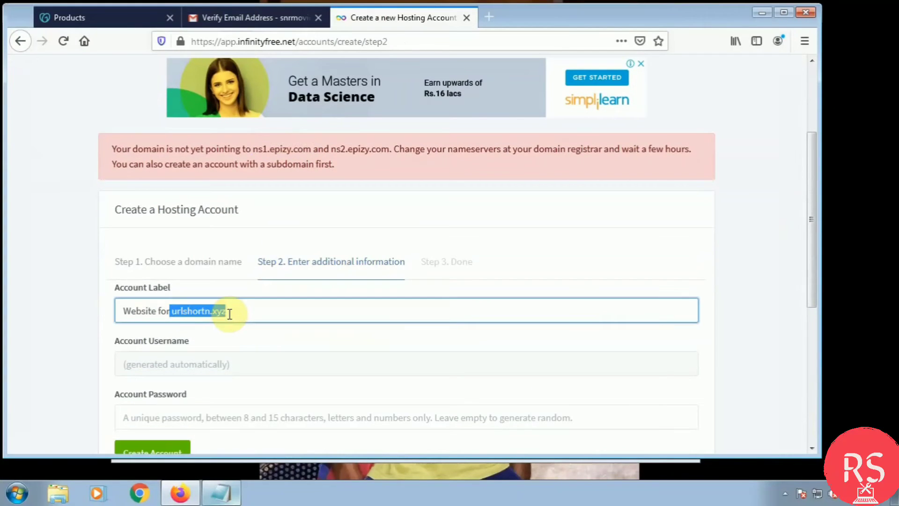
Back in the GoDaddy products list, expand Domains and open DNS management for urlshortn.xyz
left_click(141, 18)
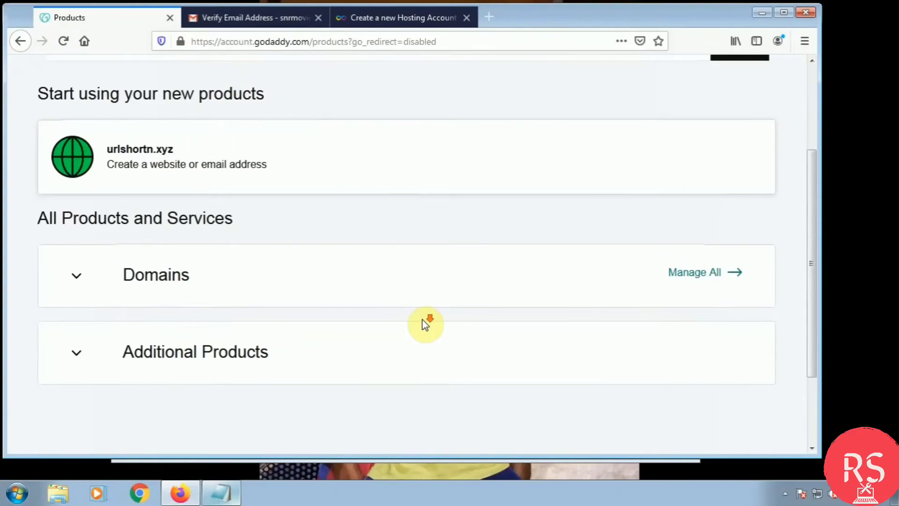
scroll(425, 323, "up", 4)
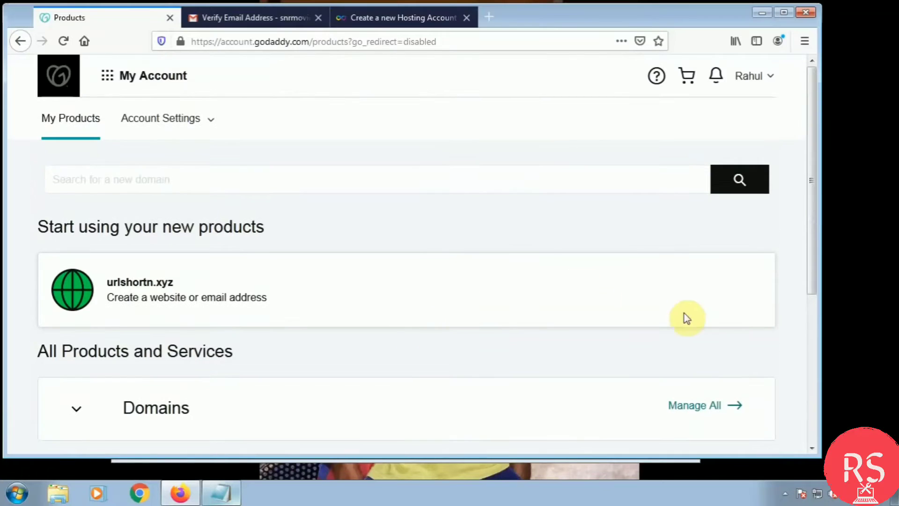
right_click(417, 317)
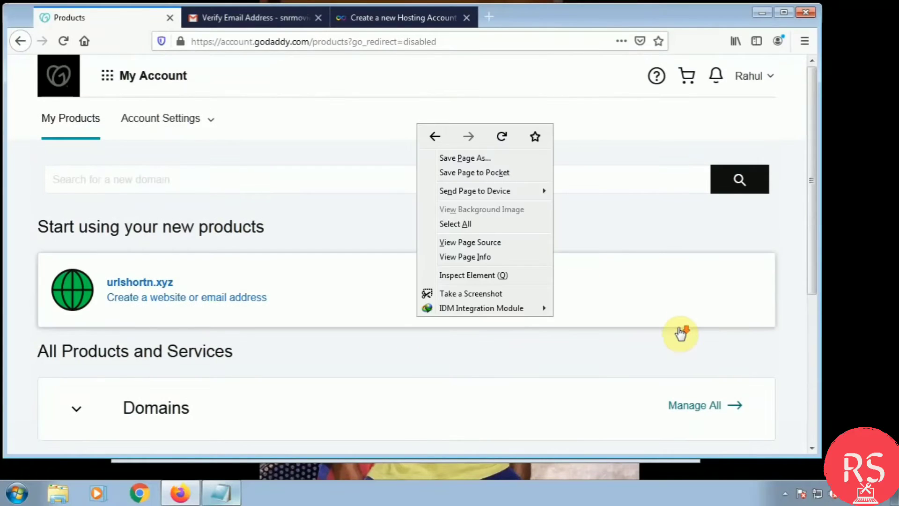
left_click(778, 228)
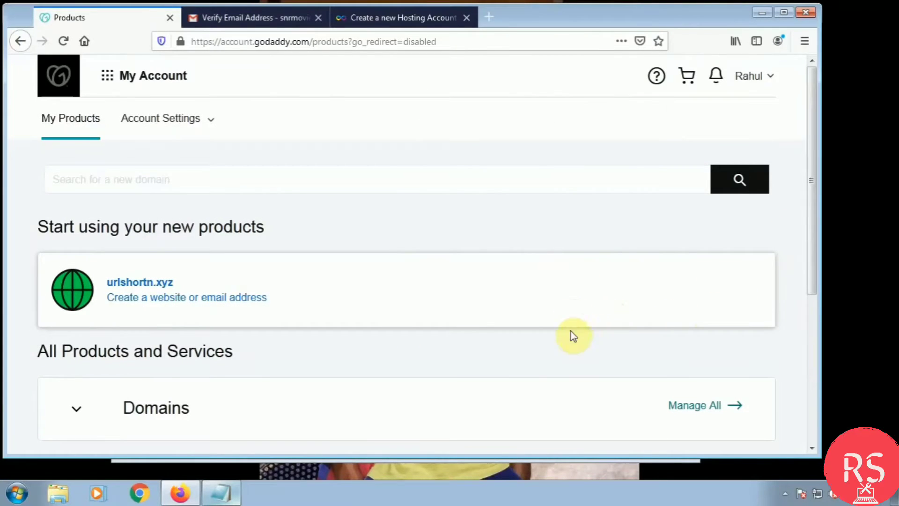
scroll(557, 309, "down", 3)
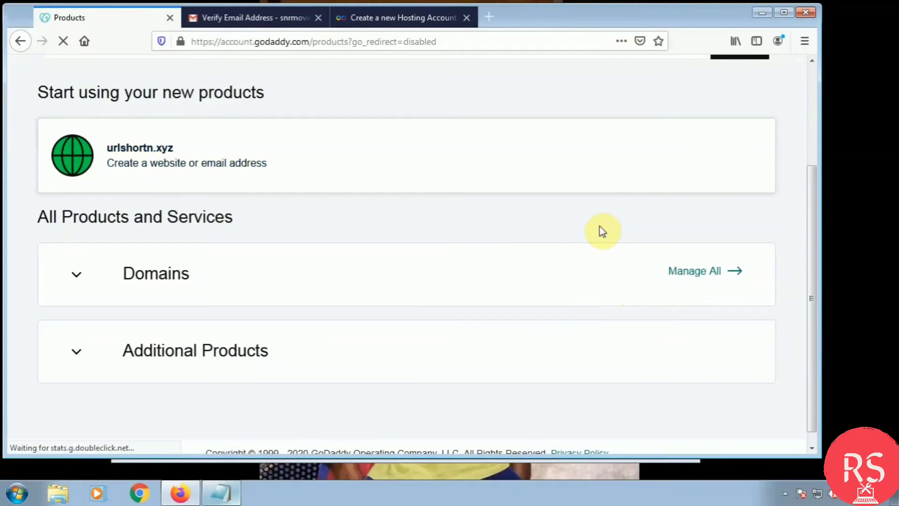
scroll(597, 259, "down", 1)
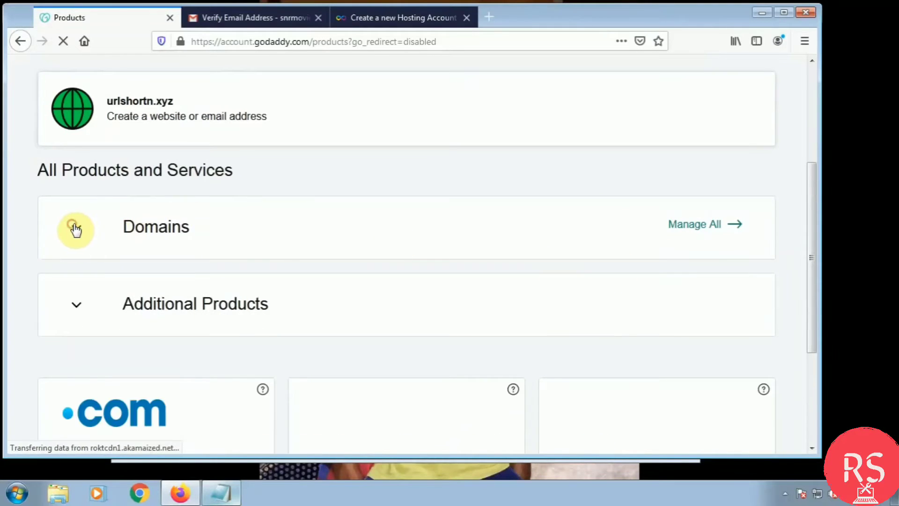
left_click(359, 236)
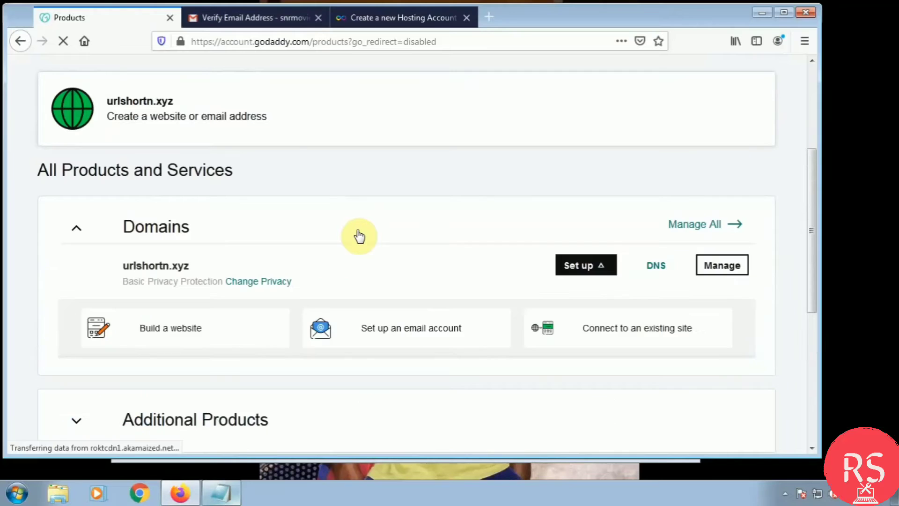
left_click(660, 268)
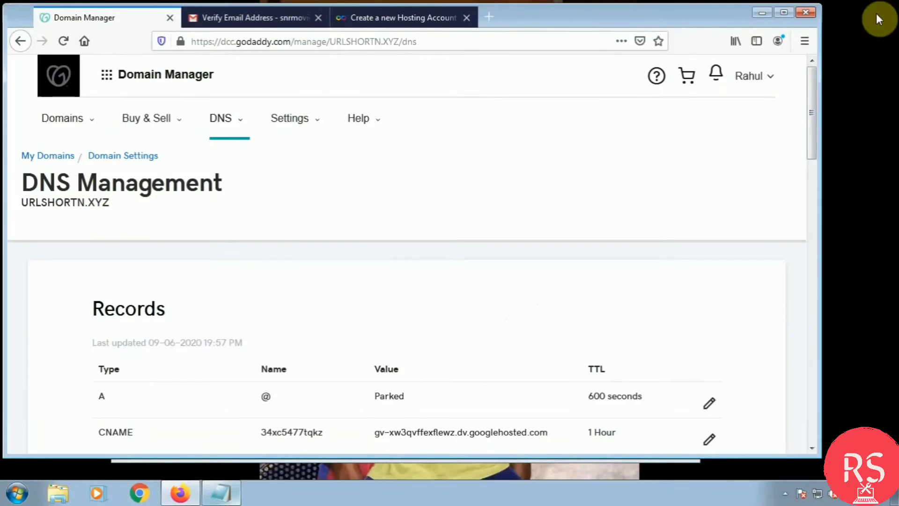
Maximize the browser window, locate the Nameservers section of DNS Management and start changing the default nameservers
left_click(783, 12)
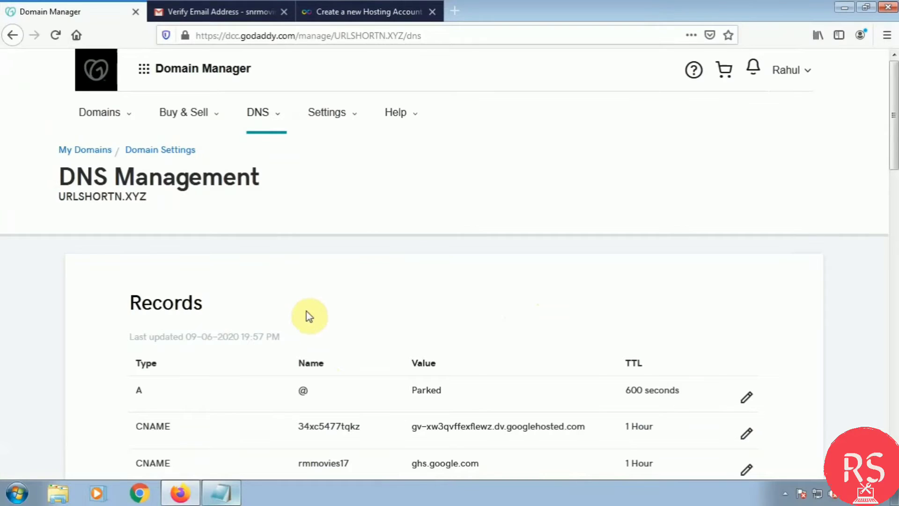
scroll(583, 317, "down", 7)
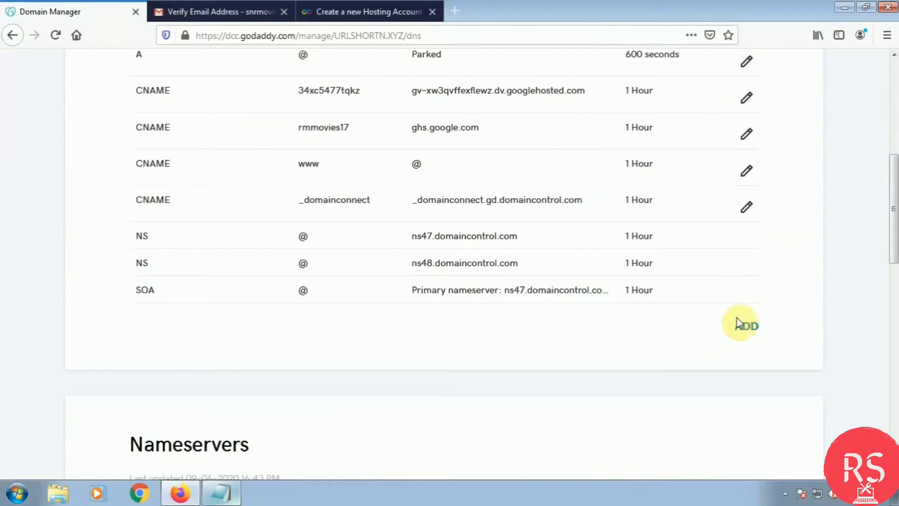
scroll(515, 407, "down", 4)
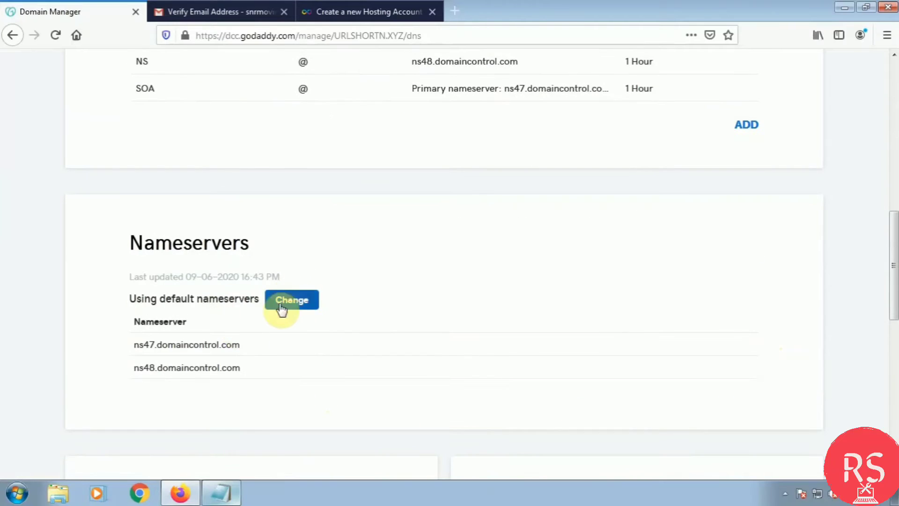
left_click(250, 242)
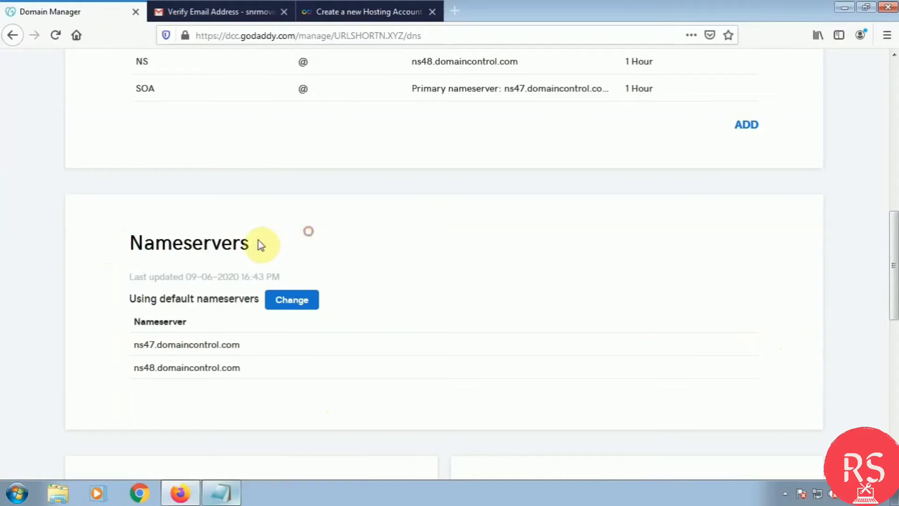
left_click_drag(249, 242, 128, 241)
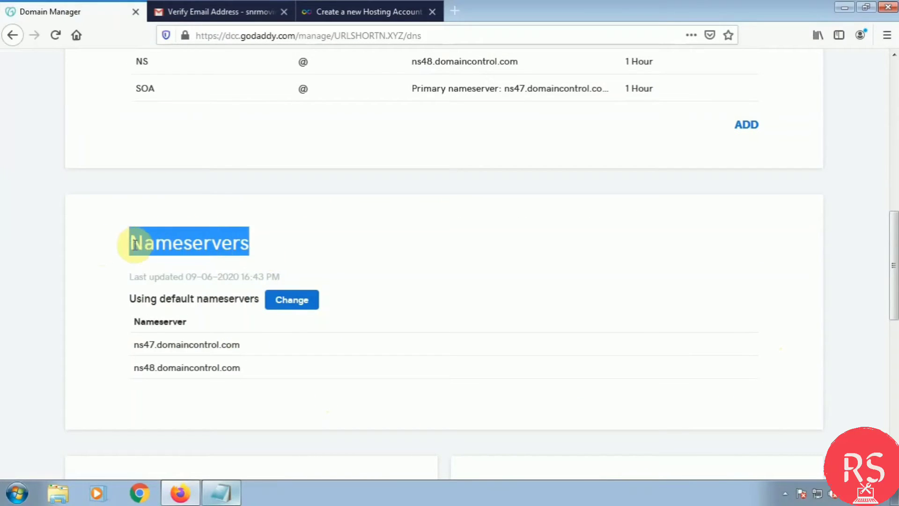
left_click(386, 229)
left_click(288, 301)
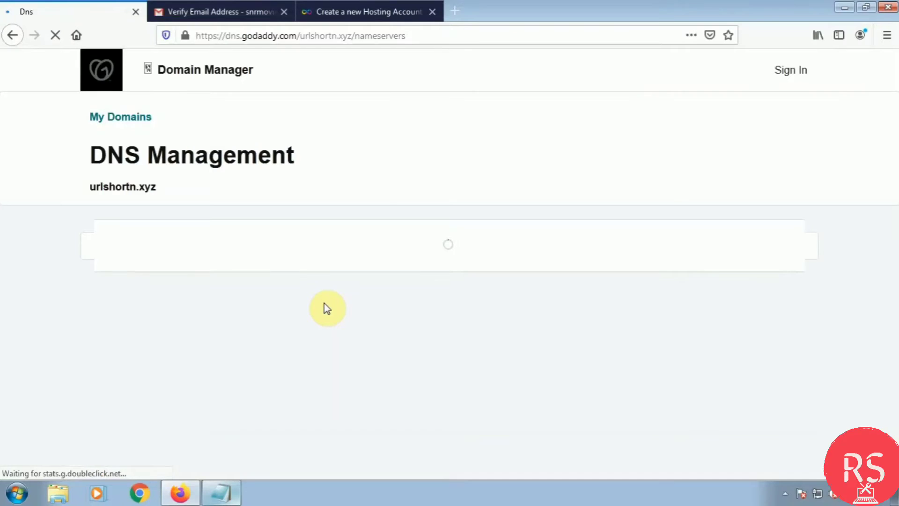
Copy the first nameserver, ns1.epizy.com, from the notice on InfinityFree's hosting account page
left_click(352, 14)
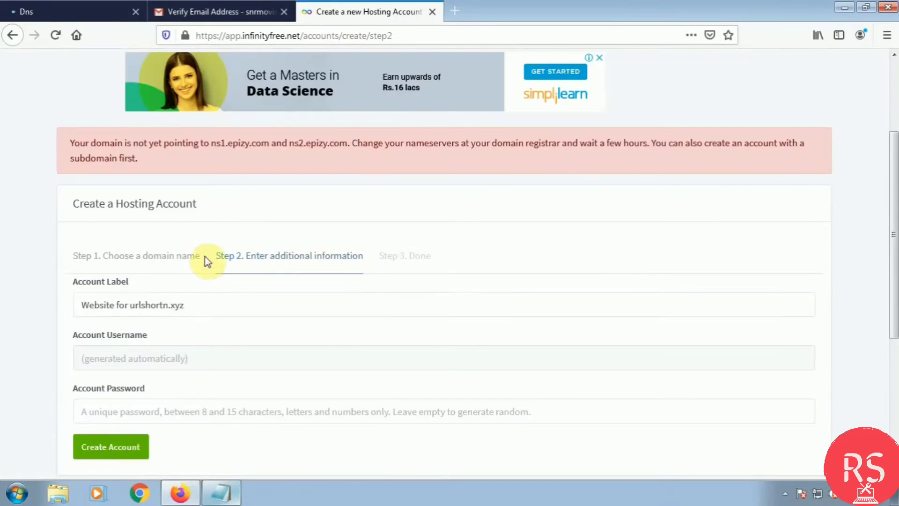
left_click_drag(209, 140, 260, 141)
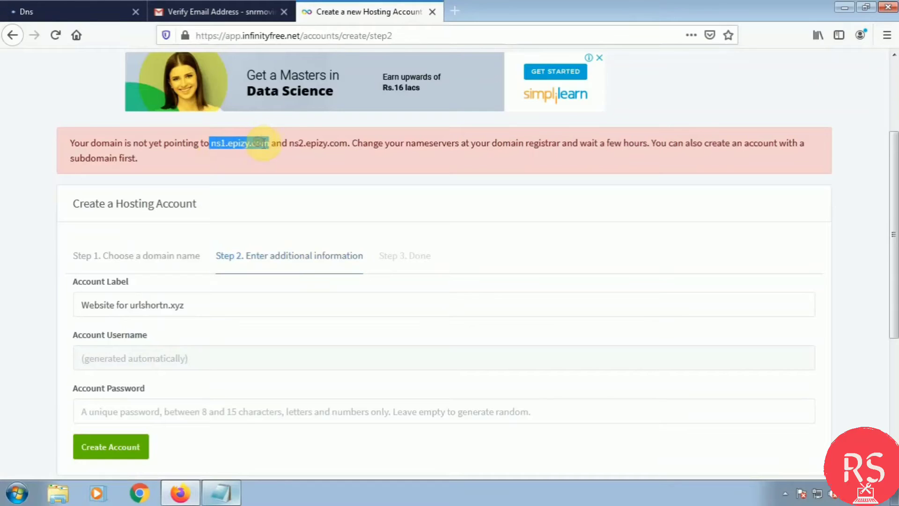
right_click(261, 143)
left_click(292, 244)
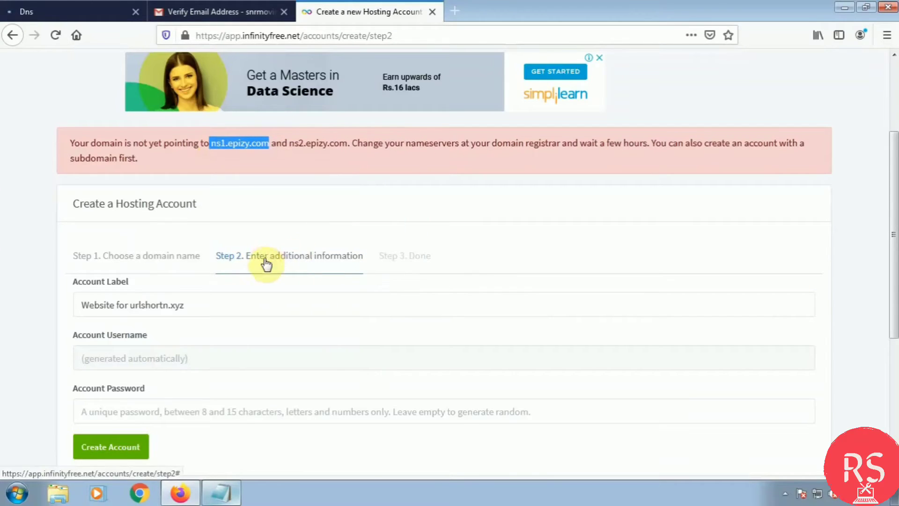
On GoDaddy, choose to enter own nameservers for urlshortn.xyz and paste ns1.epizy.com as Nameserver 1
left_click(96, 6)
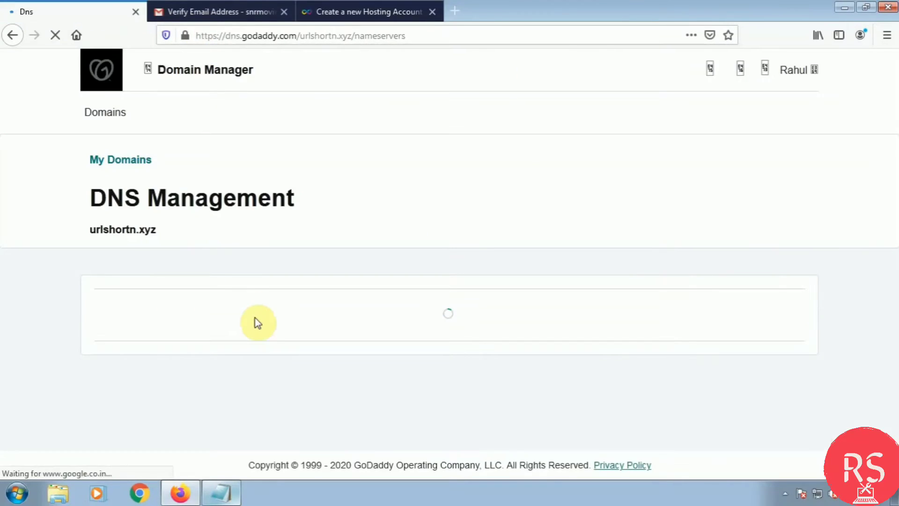
scroll(258, 323, "down", 3)
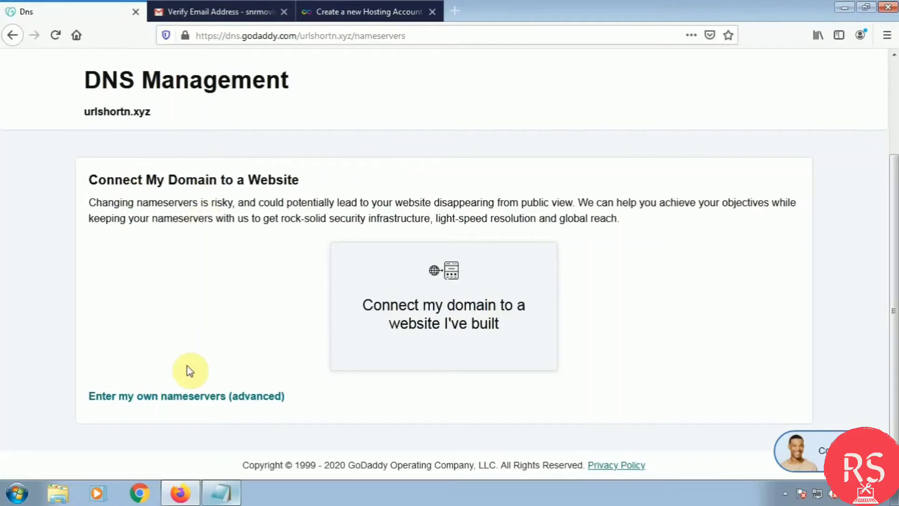
left_click(205, 398)
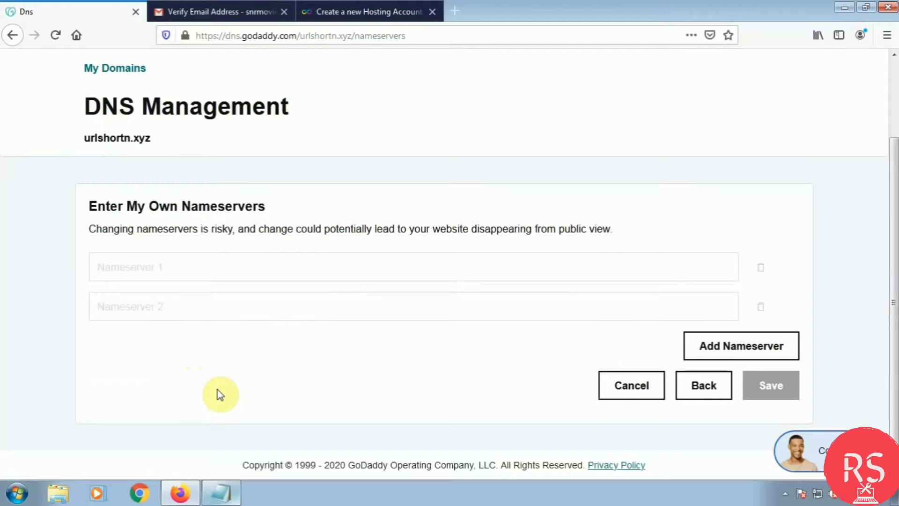
left_click(187, 270)
right_click(188, 270)
left_click(226, 328)
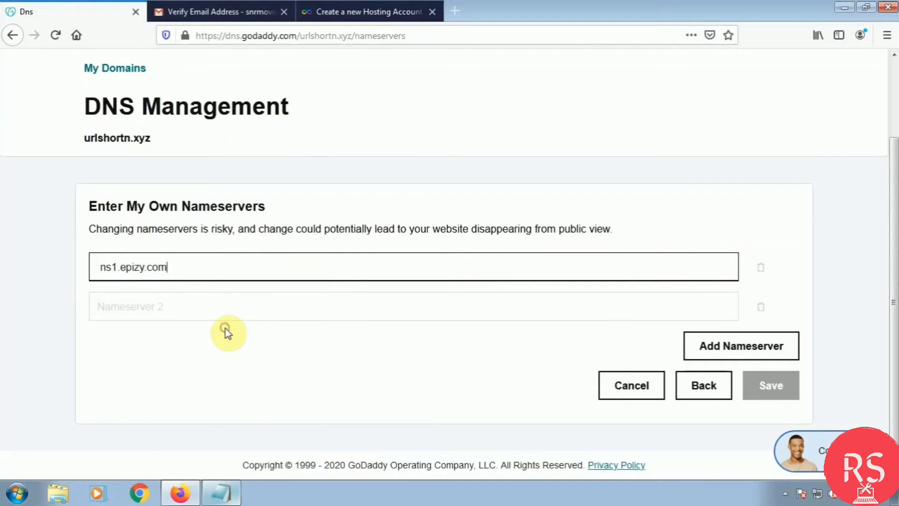
Copy the second nameserver, ns2.epizy.com, from the notice on InfinityFree's hosting account page
left_click(299, 14)
left_click_drag(210, 143, 345, 147)
right_click(343, 144)
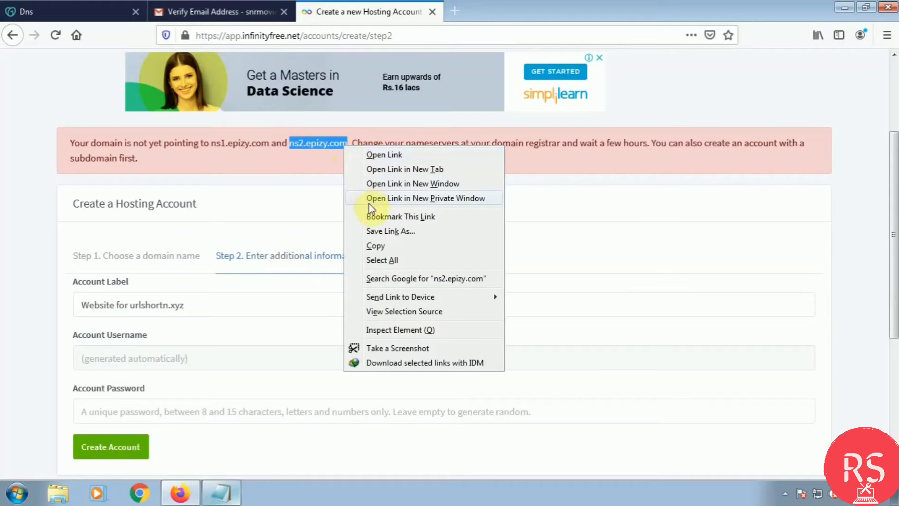
left_click(376, 242)
Back on GoDaddy, paste ns2.epizy.com as Nameserver 2 for urlshortn.xyz and save the custom nameservers
left_click(73, 9)
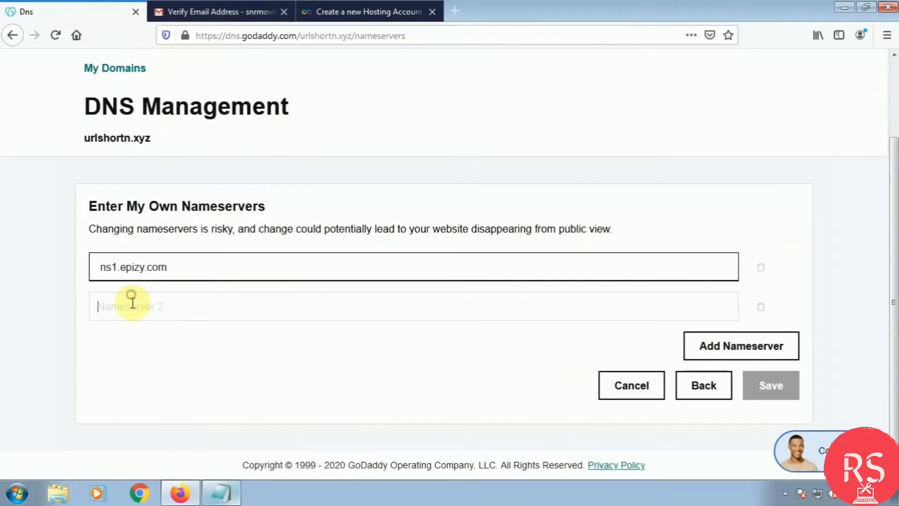
right_click(131, 308)
left_click(161, 366)
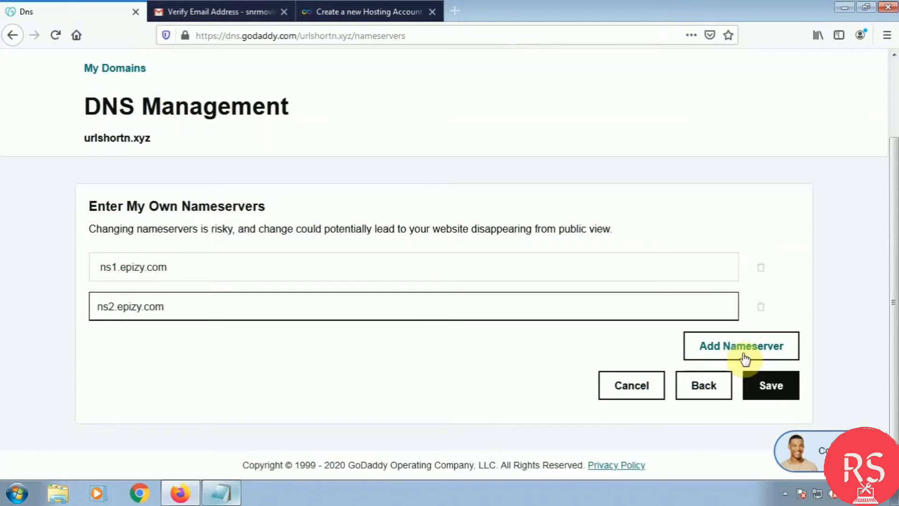
left_click(766, 383)
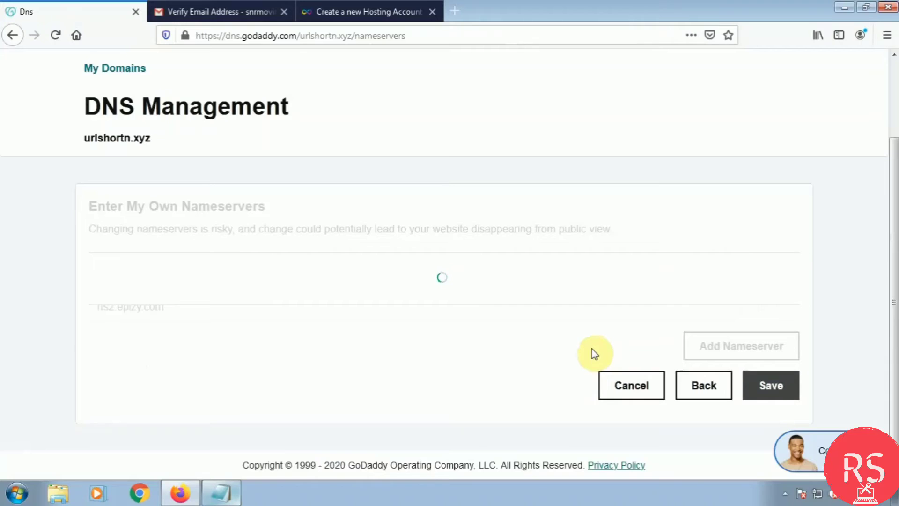
left_click(768, 385)
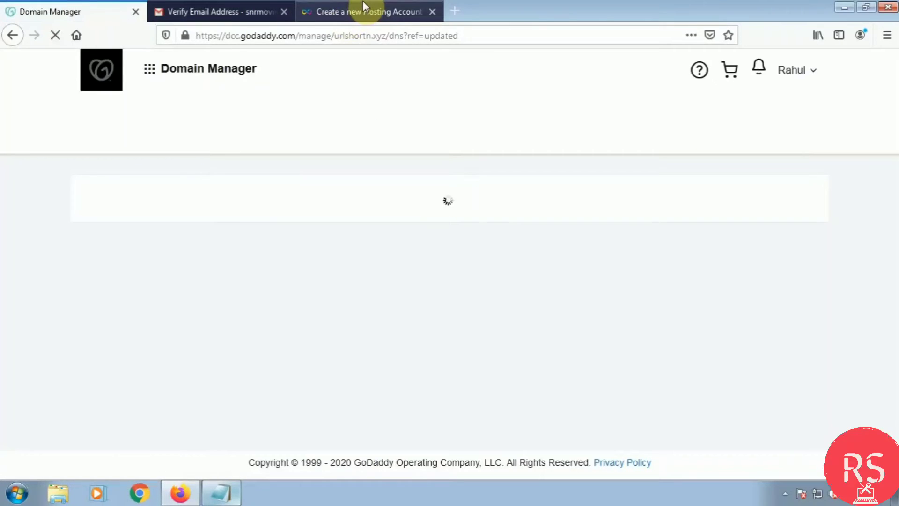
Return to InfinityFree's hosting account form, enter the account password and submit the account creation for urlshortn.xyz
left_click(363, 5)
left_click(95, 5)
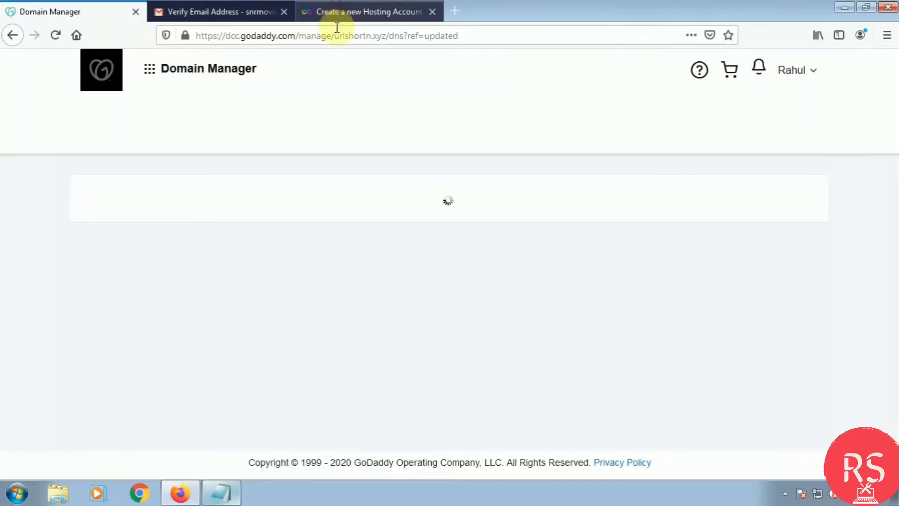
left_click(336, 11)
left_click(161, 404)
key("ctrl+v")
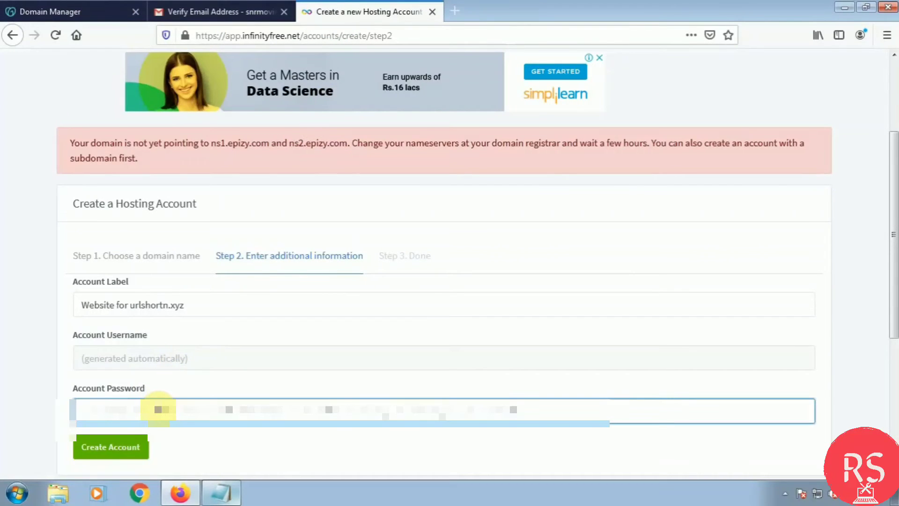
key("ctrl+a")
key("BackSpace")
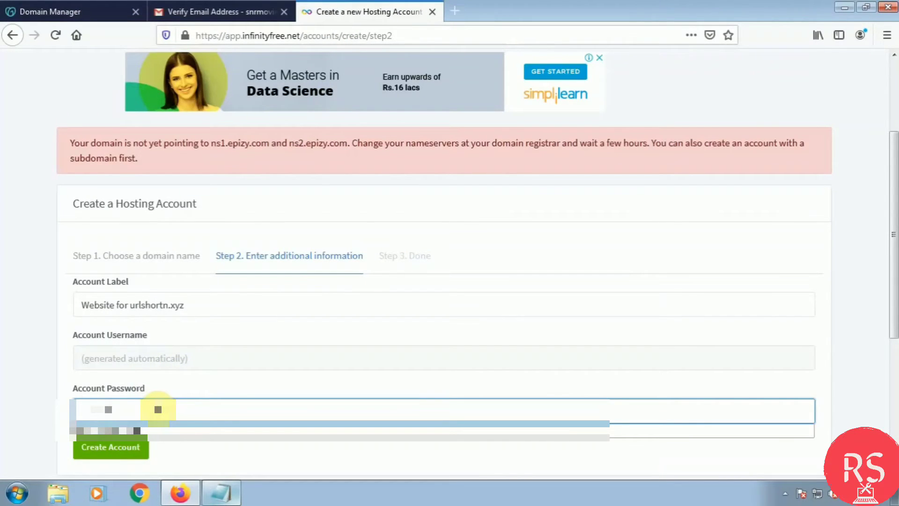
left_click(156, 434)
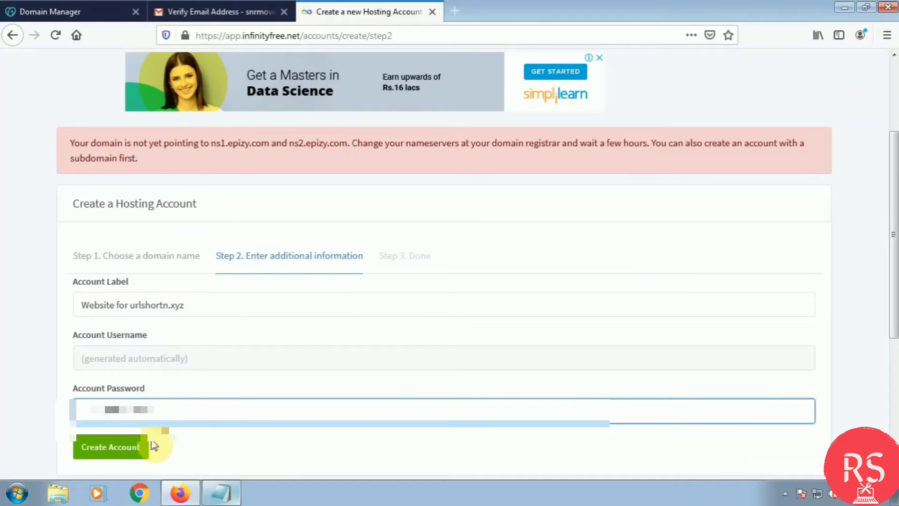
left_click(125, 456)
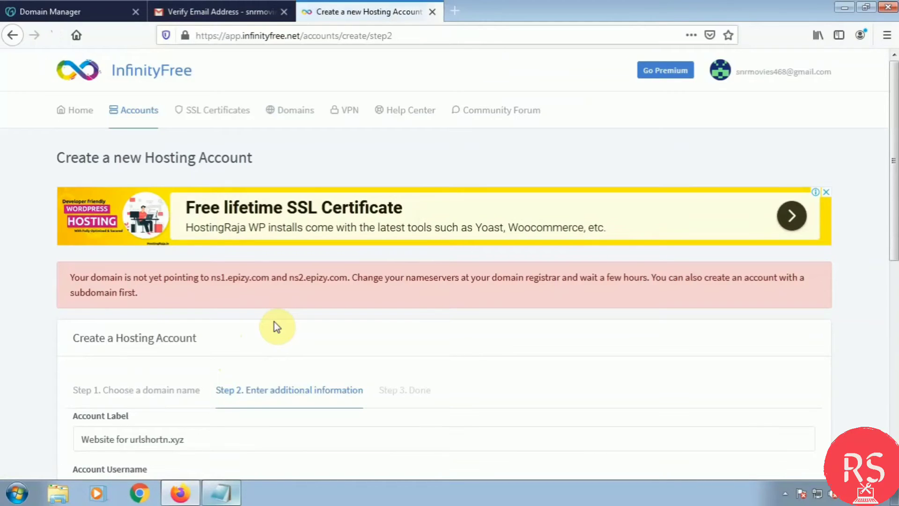
Examine InfinityFree's notice about changing the nameservers at the domain registrar and how long to wait
scroll(275, 325, "down", 3)
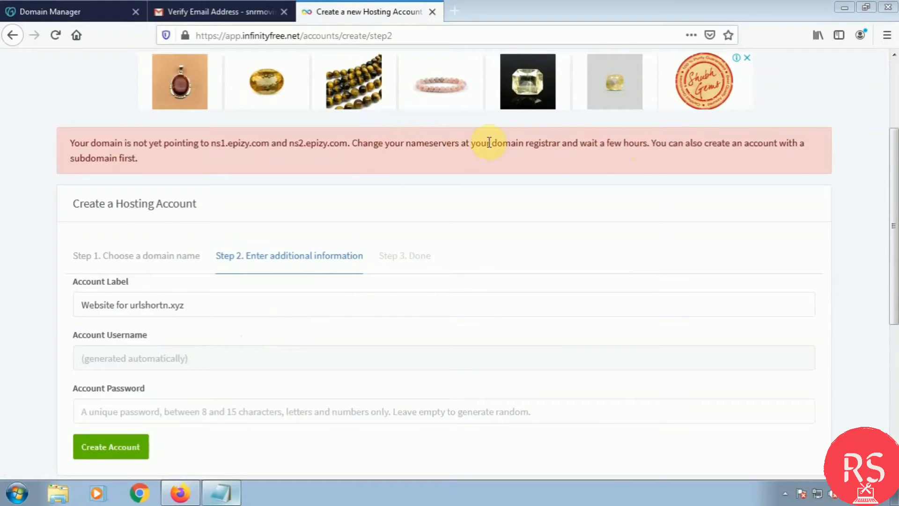
left_click_drag(491, 143, 651, 142)
left_click(611, 157)
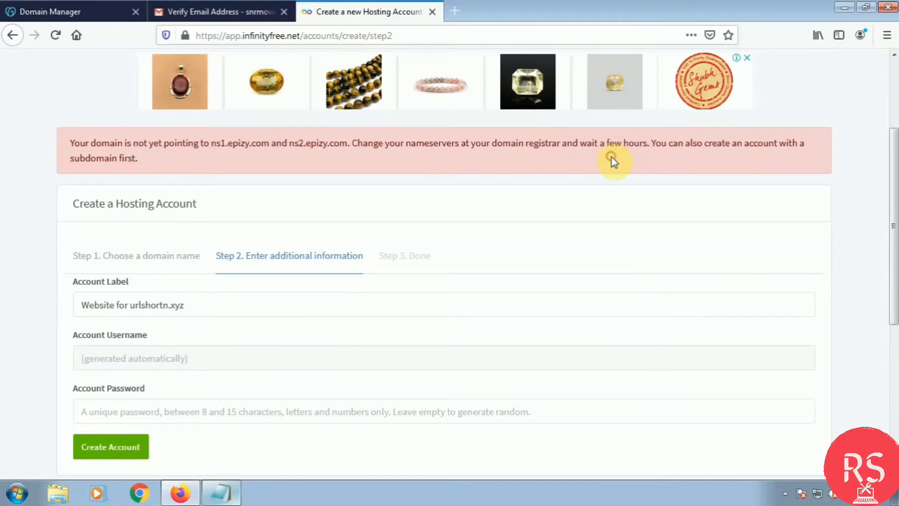
Switch to Notepad and finish the nameserver waiting note, adding "it may take some time.." and "I will resume the video when it will be activated.."
key("alt+Tab")
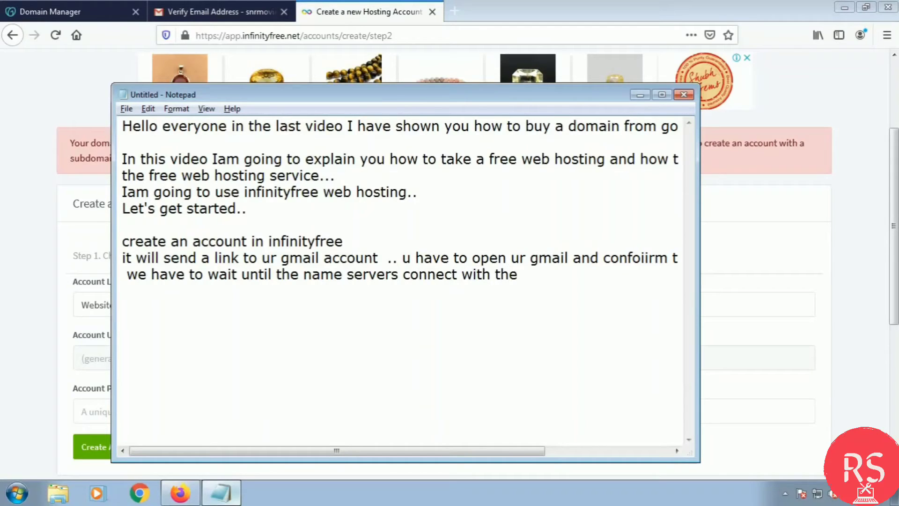
key("Return")
type("it may take some time..")
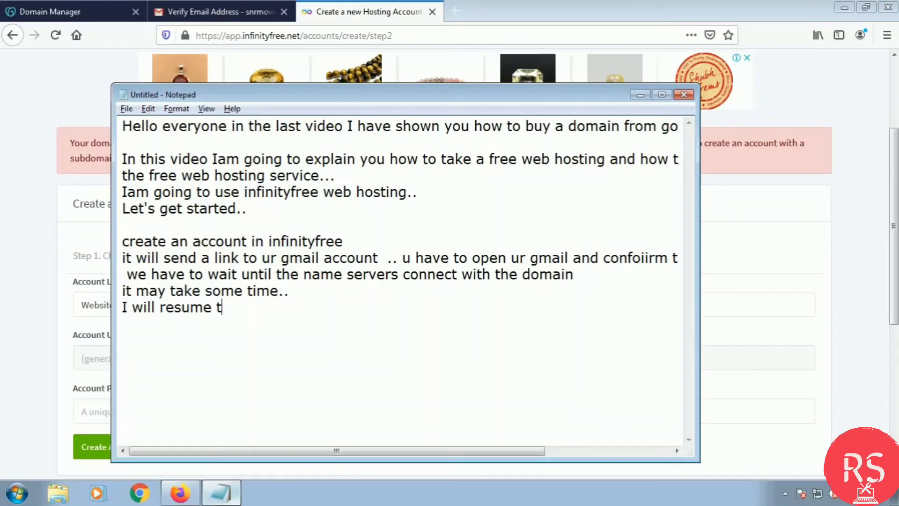
type("video when it will be activated..")
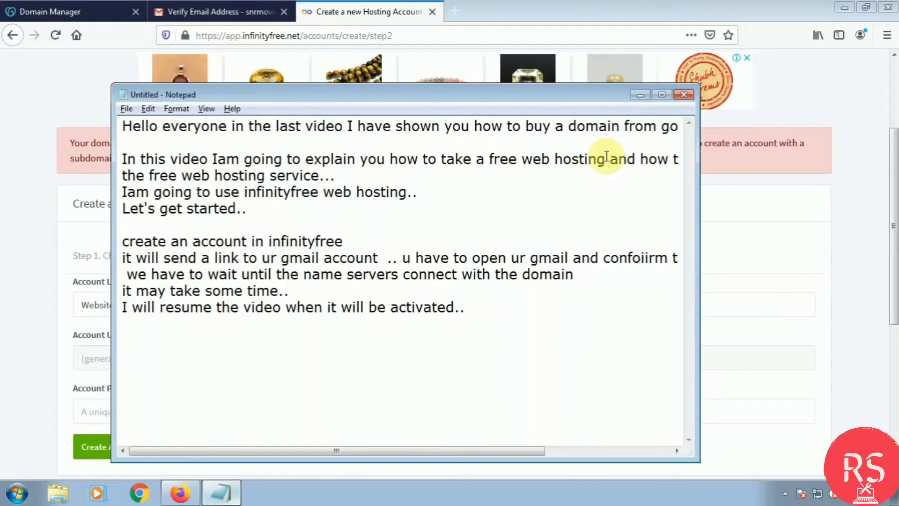
Add the line "Now the site is activated.. Ill show u the website.." to the Notepad notes
left_click(746, 305)
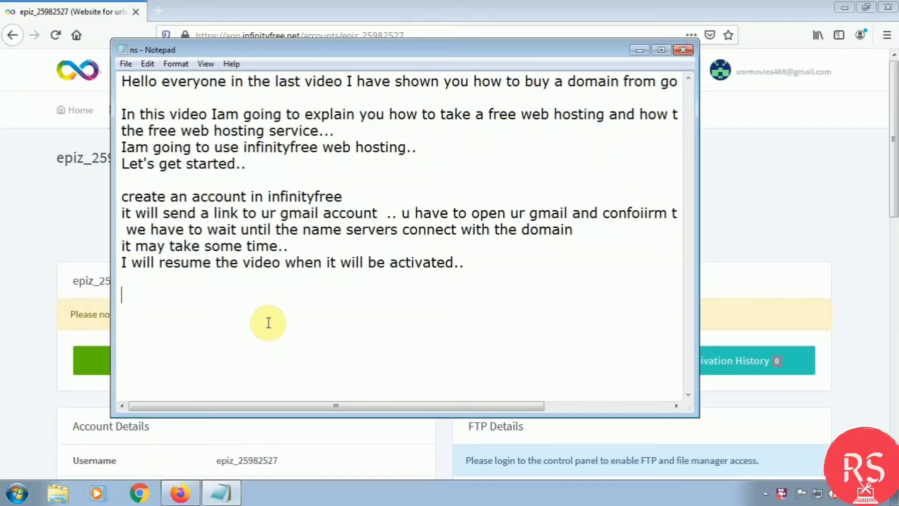
type("Now the site is activated.. I")
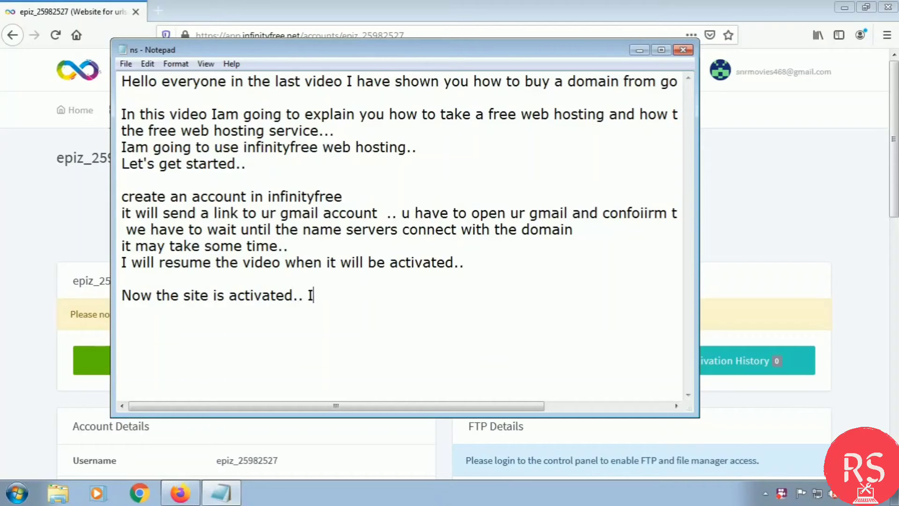
type("he website..")
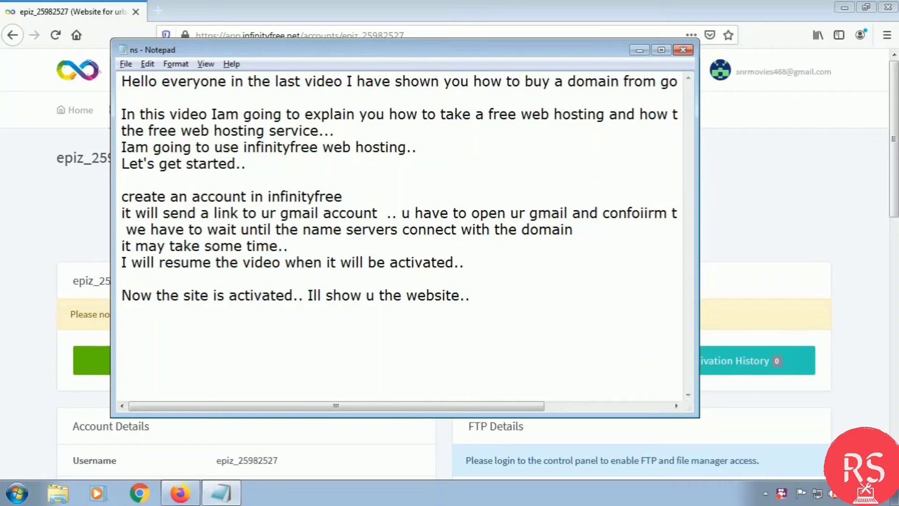
Switch to the browser, copy urlshortn.xyz from the InfinityFree account page heading and open that address in a new tab
key("alt+Tab")
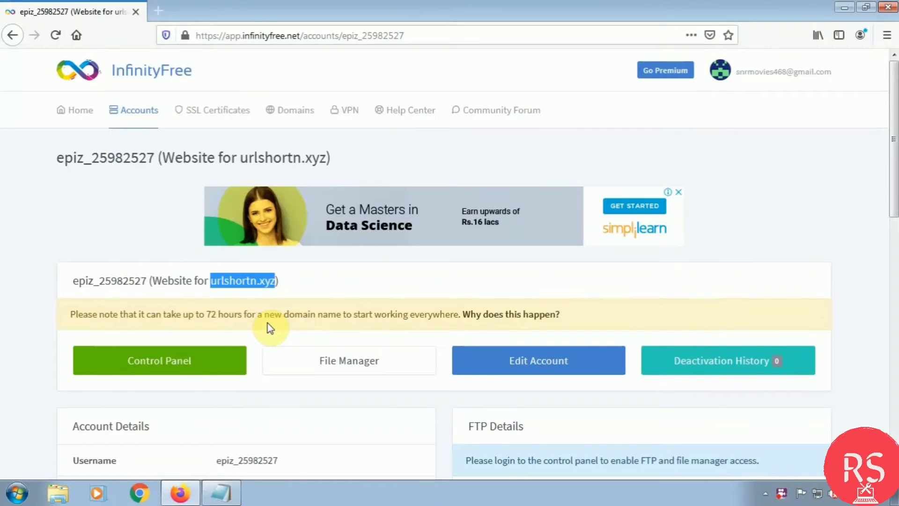
left_click(273, 152)
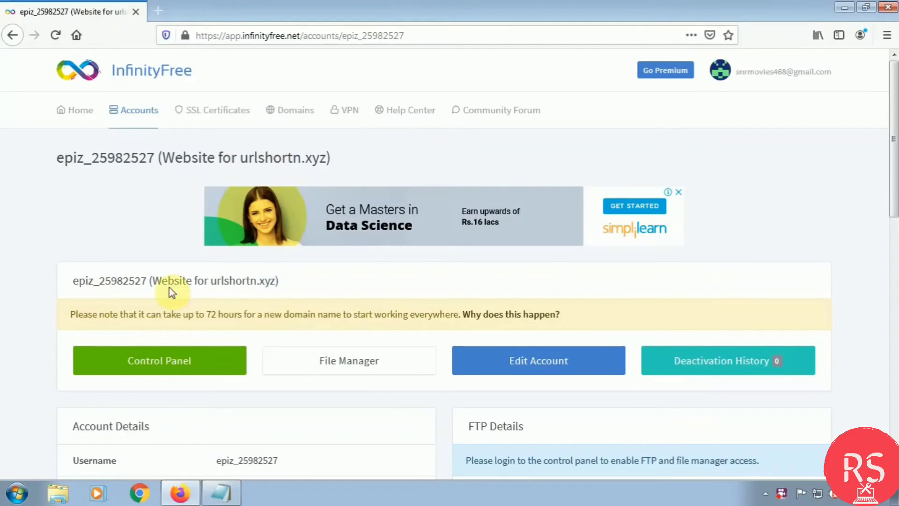
left_click_drag(241, 157, 326, 157)
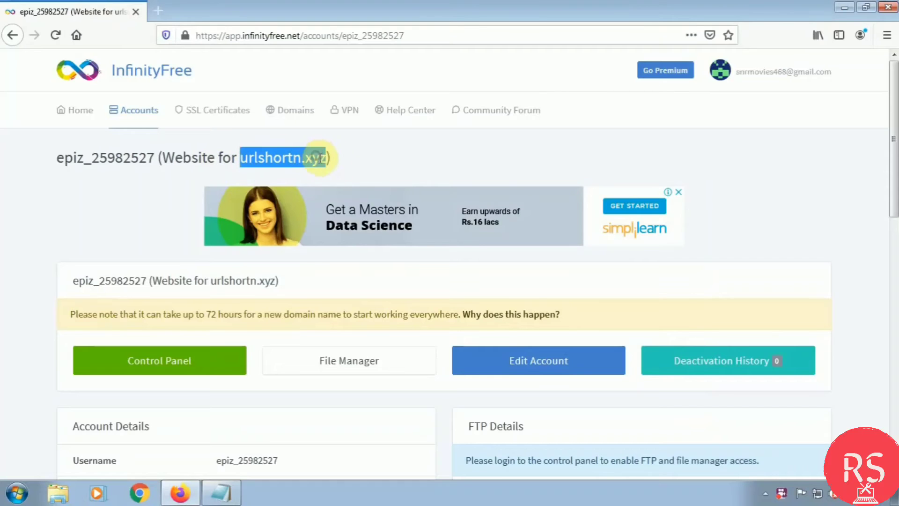
right_click(325, 157)
left_click(361, 254)
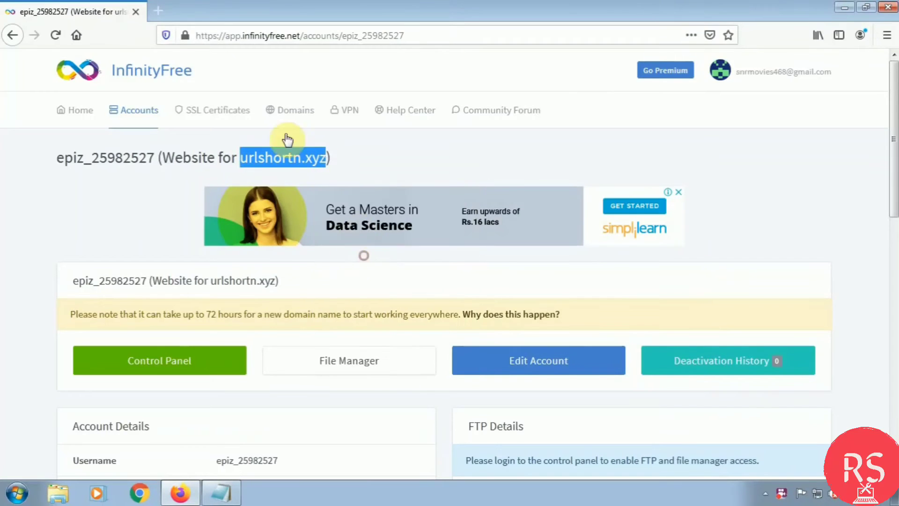
left_click(157, 11)
right_click(250, 33)
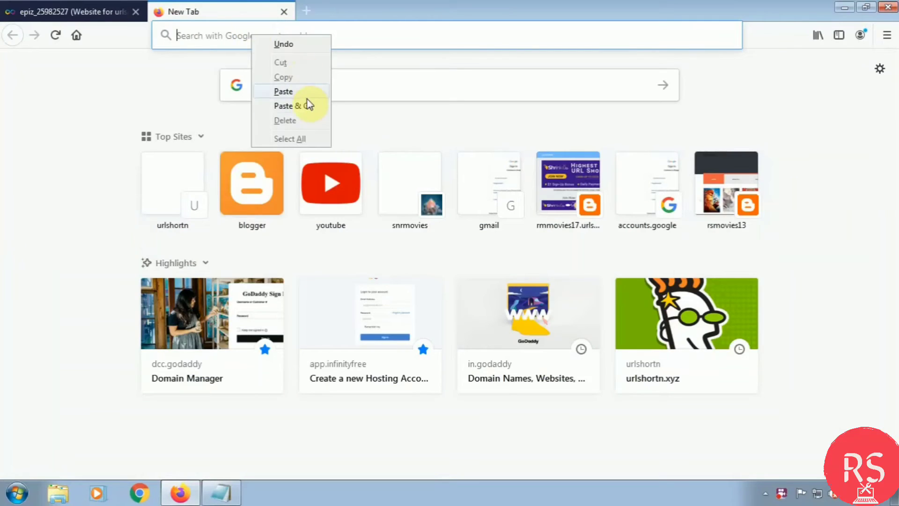
left_click(305, 105)
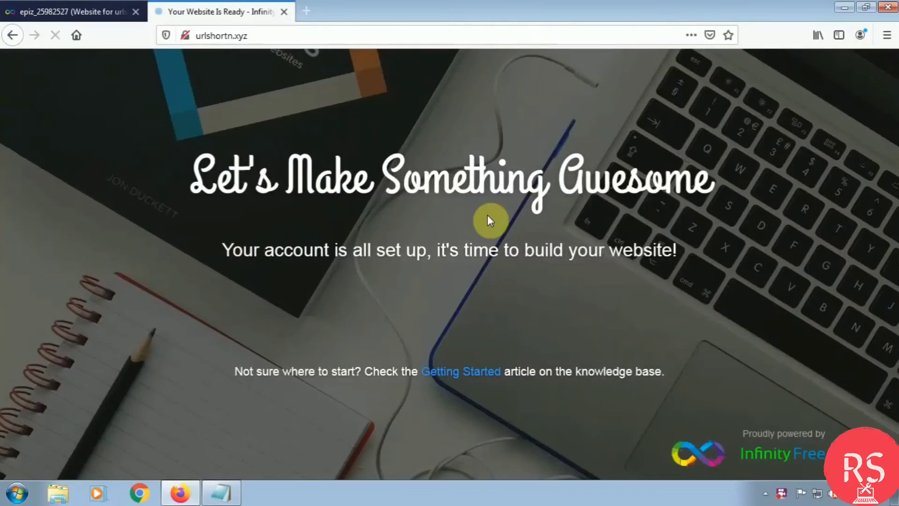
Examine the urlshortn.xyz welcome page's heading and hosting credit, and return to the InfinityFree account page
left_click_drag(200, 176, 742, 145)
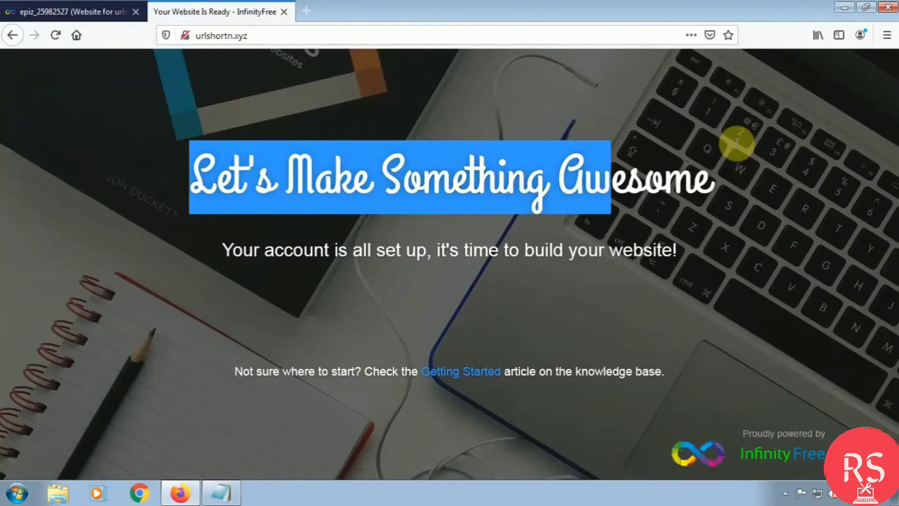
left_click(768, 155)
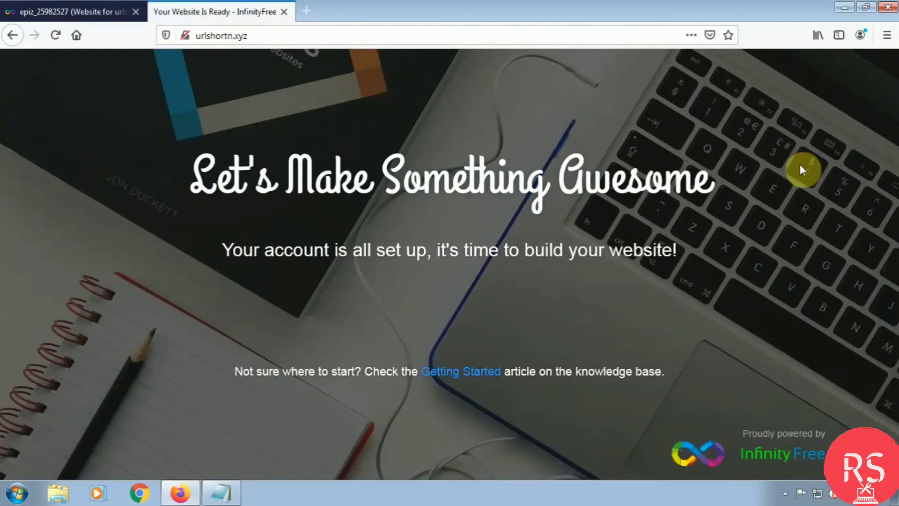
left_click(823, 430)
left_click(578, 464)
left_click(94, 12)
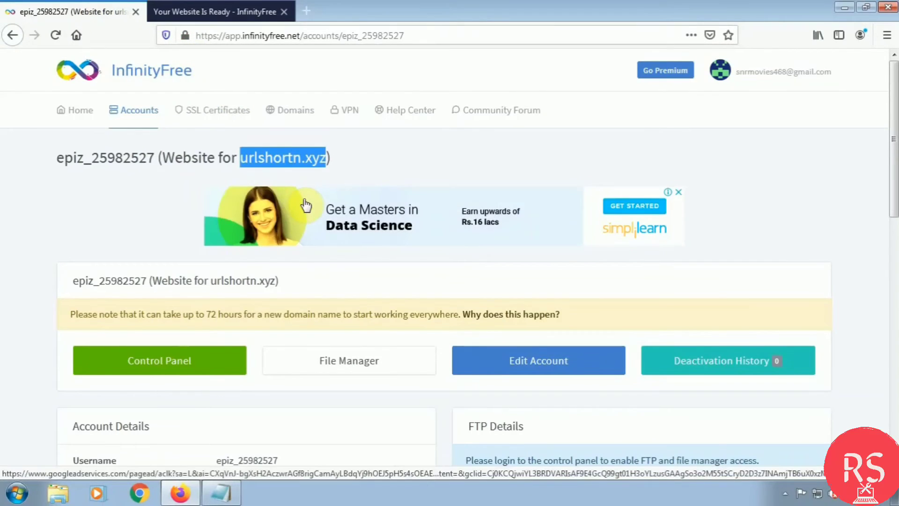
Switch to Notepad and add the line "So u can see that the site is hosted on infinity free now.."
key("alt+Tab")
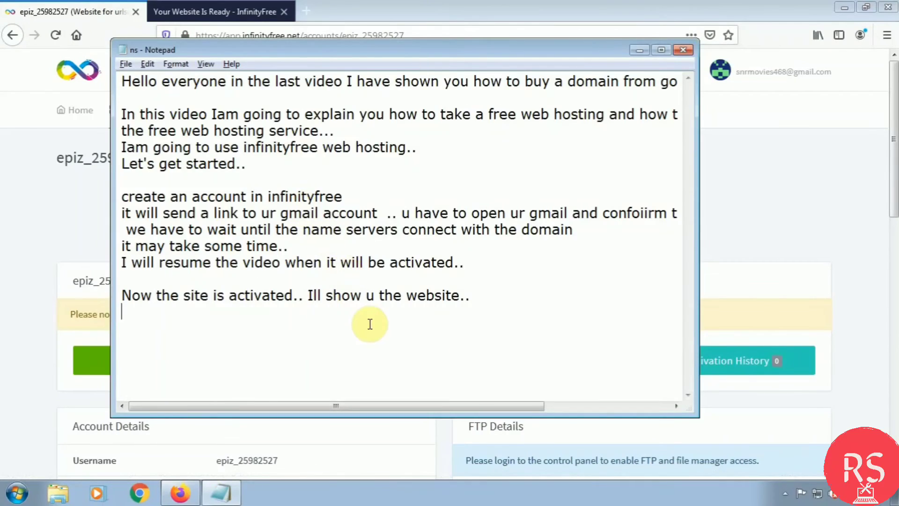
type("So u ")
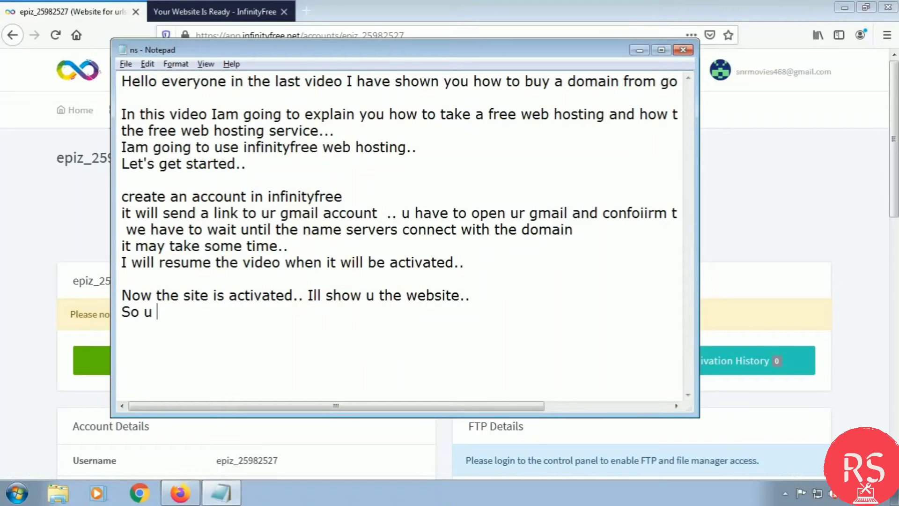
type("can see that the ")
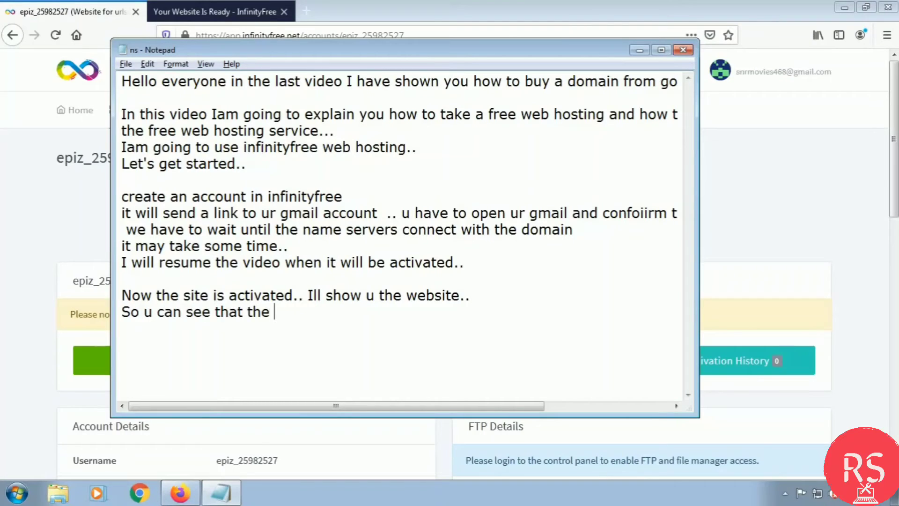
type("site is hosted on")
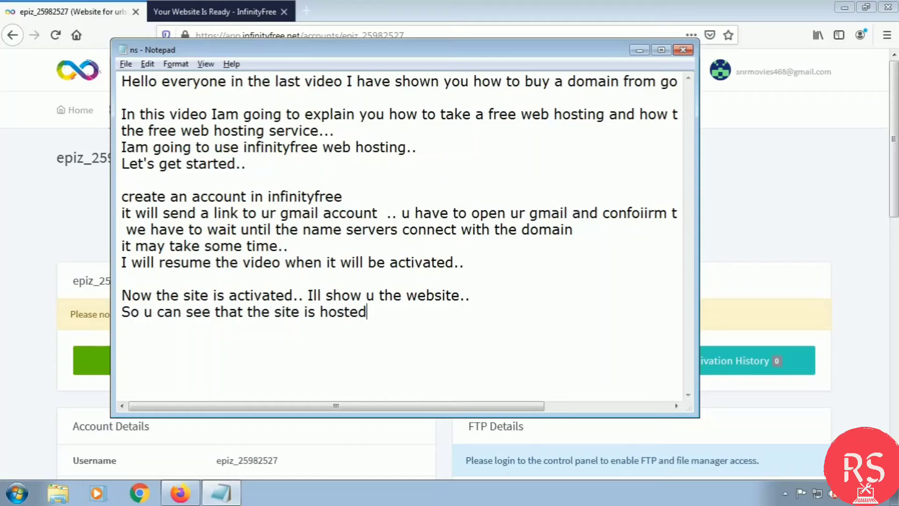
type(" ind")
key("BackSpace")
type("finity free now..")
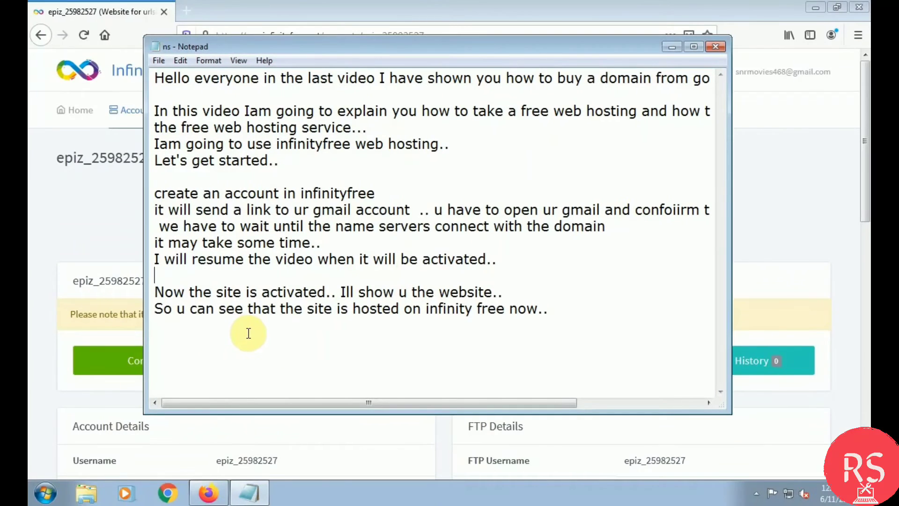
Add the line "Now let's see how take ssl certificate for ur site.." to the end of the notes, after a blank line
left_click(275, 346)
left_click(756, 493)
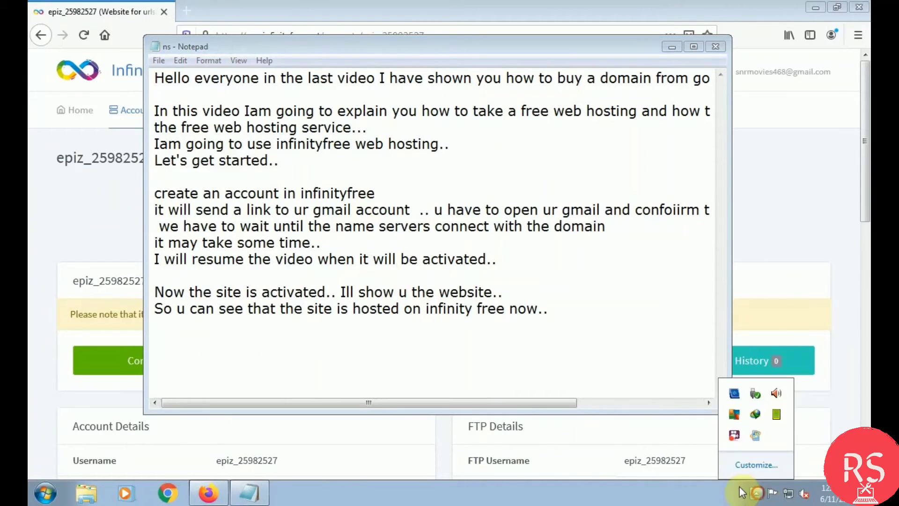
left_click(314, 346)
key("Return")
type("N")
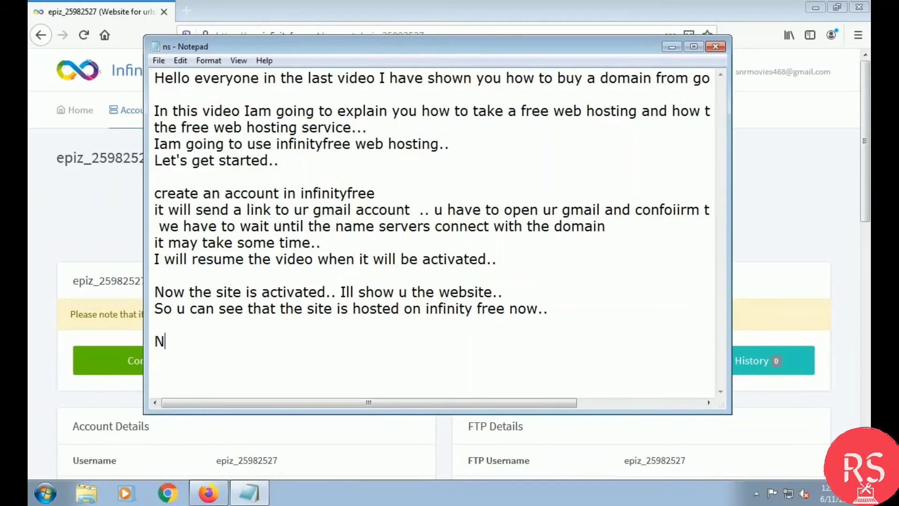
type("ow let's see how")
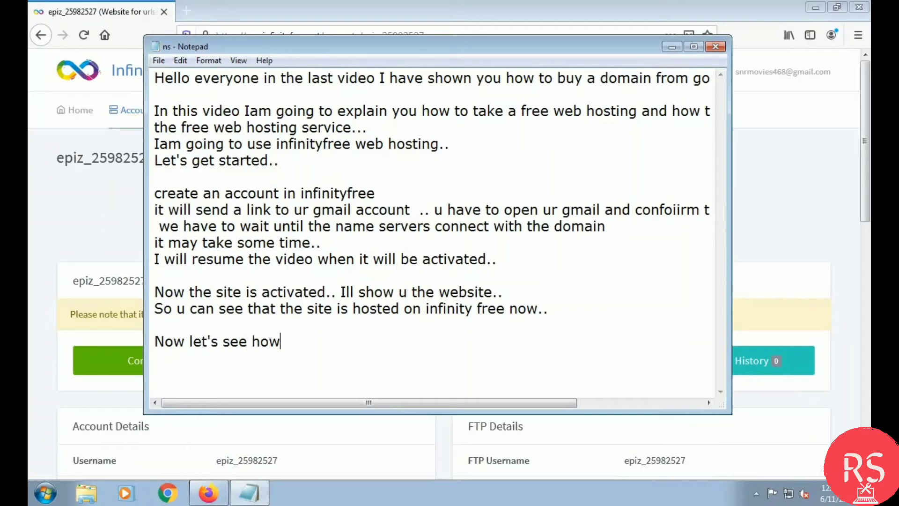
type(" take ssl certifica")
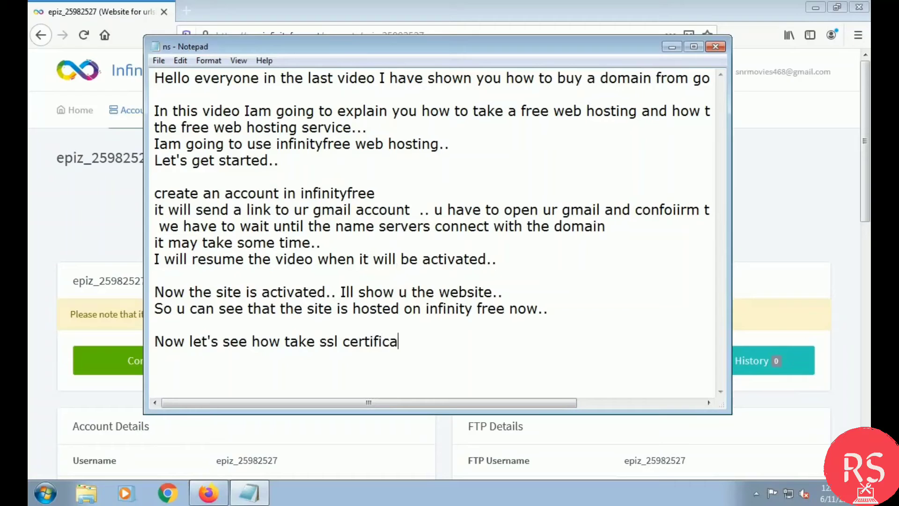
type("te for ur ")
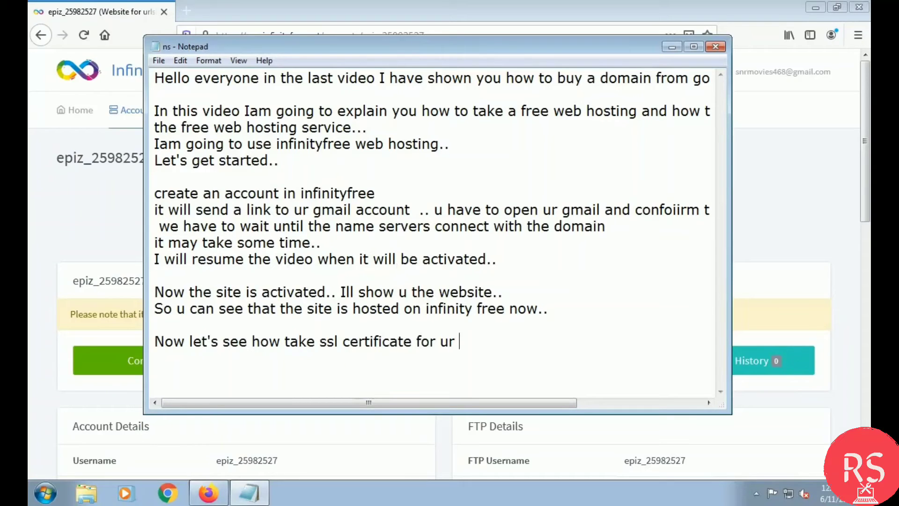
type("site..")
Add the line "first I'll show u that the certificate is not already enabled..." below the SSL certificate line
key("Return")
type("first I'll show u")
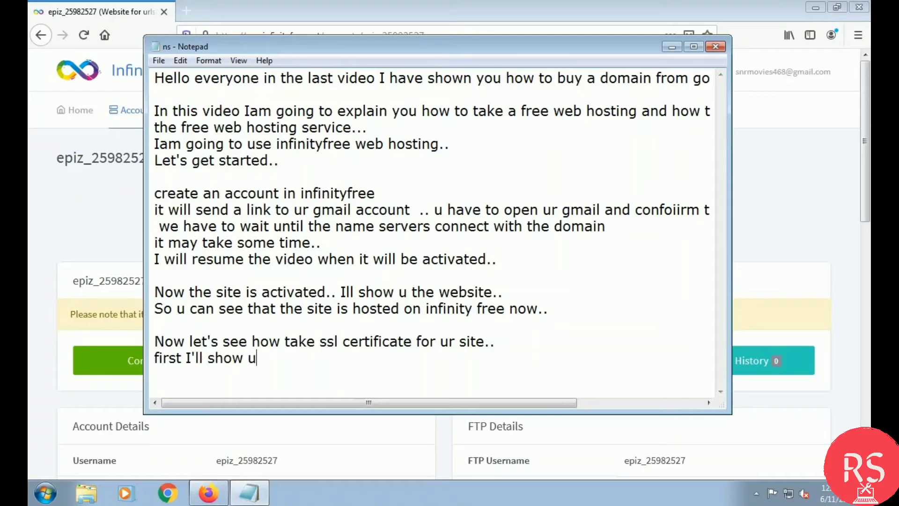
type(" that the cert")
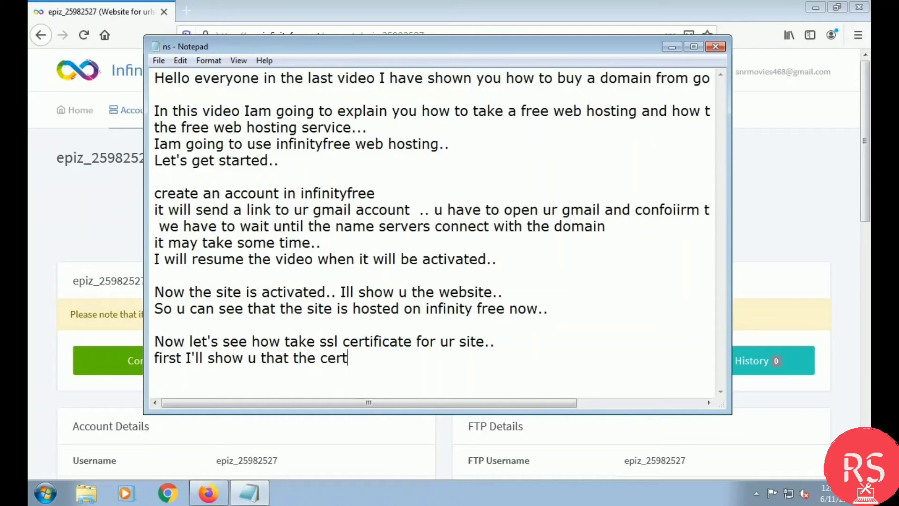
type("ificate is not al")
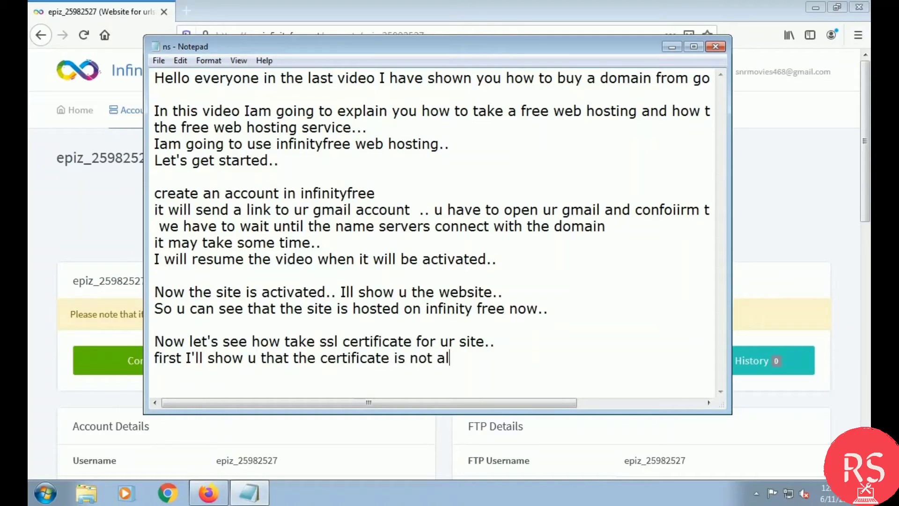
type("ready enabled...")
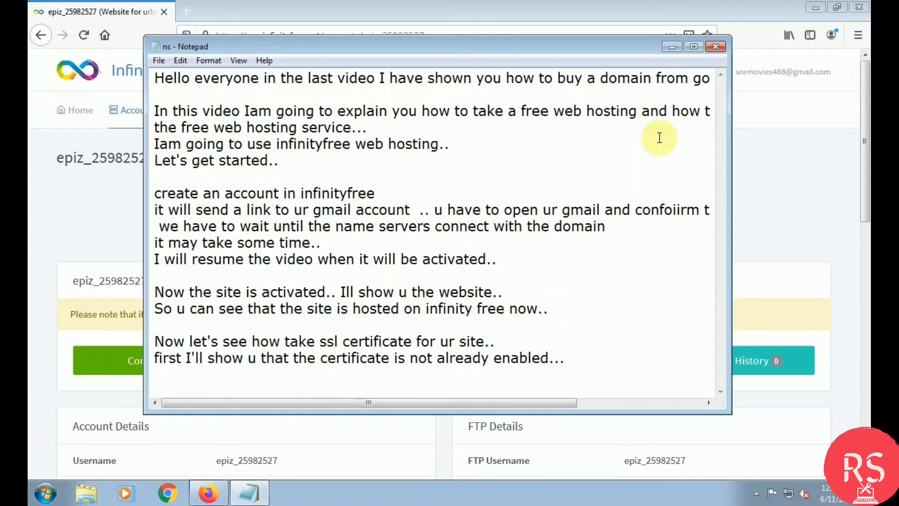
Switch to the browser, load urlshortn.xyz in a private window to check its connection security, and close that window
left_click(792, 65)
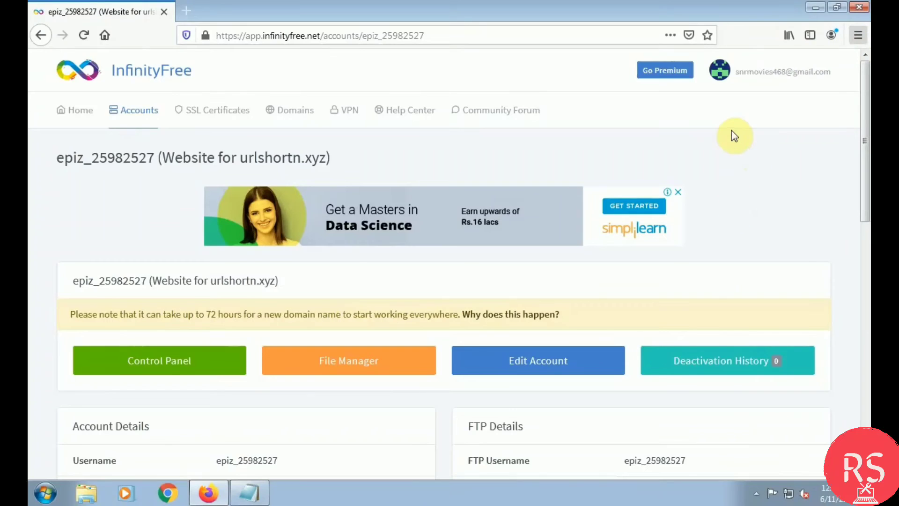
key("ctrl+shift+p")
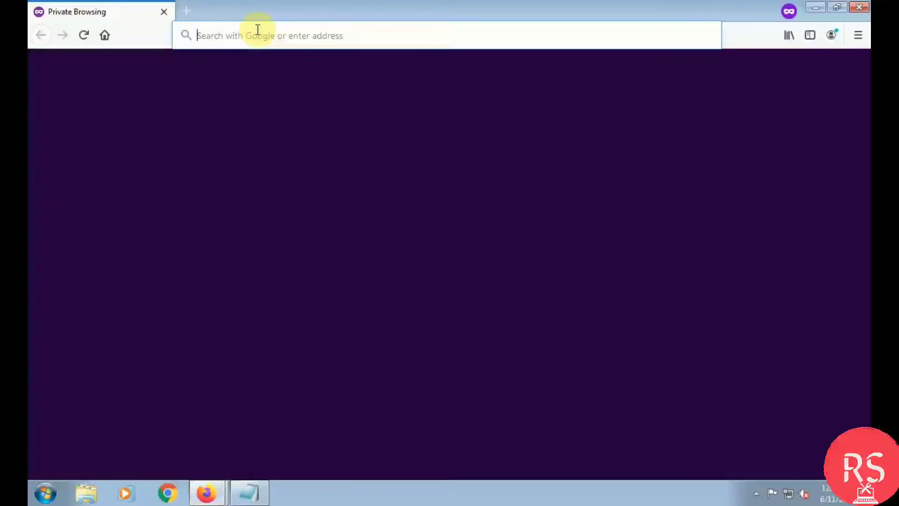
type("urlshortn.xyz")
key("Return")
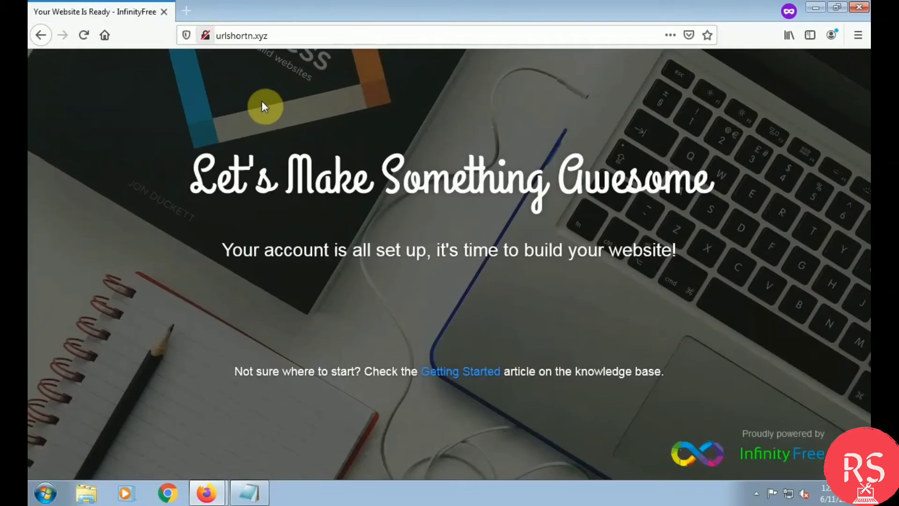
left_click(859, 7)
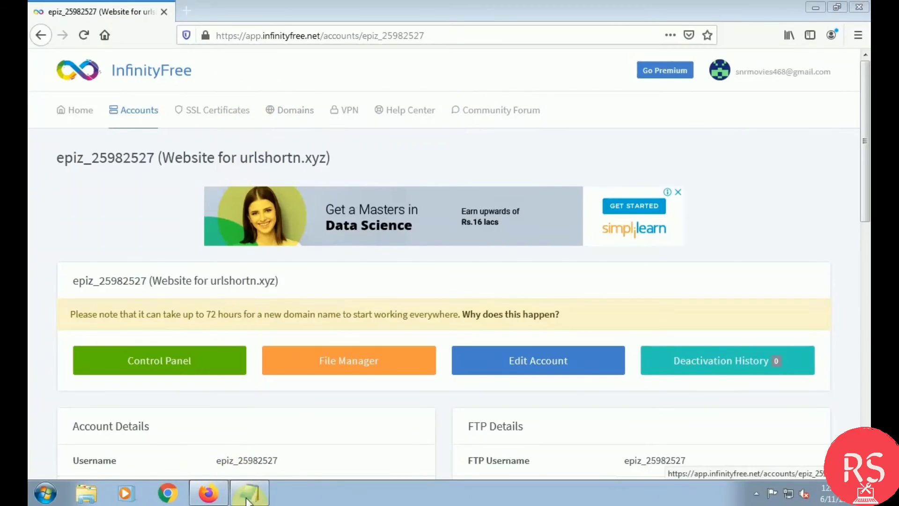
Switch to Notepad and add the line "Now let's activate it.." after a blank line at the end of the notes
key("alt+Tab")
key("Return")
type("Now let")
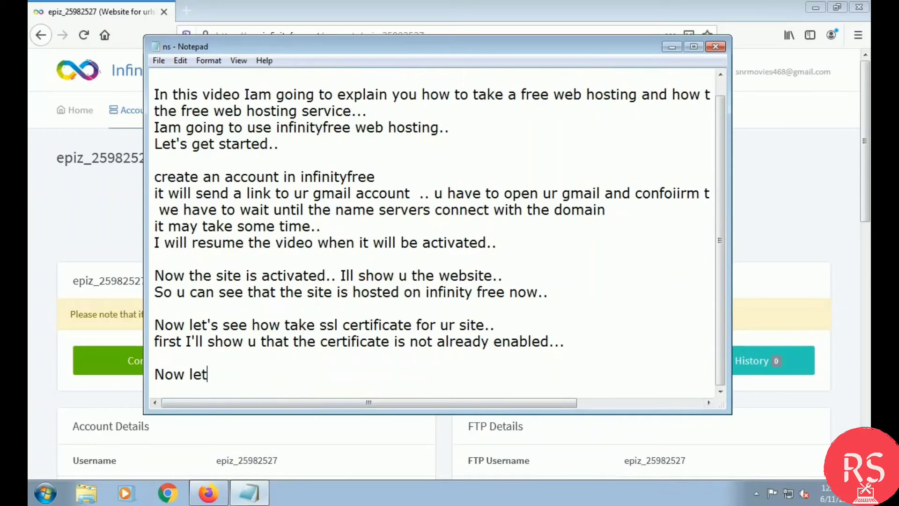
type("'s activated")
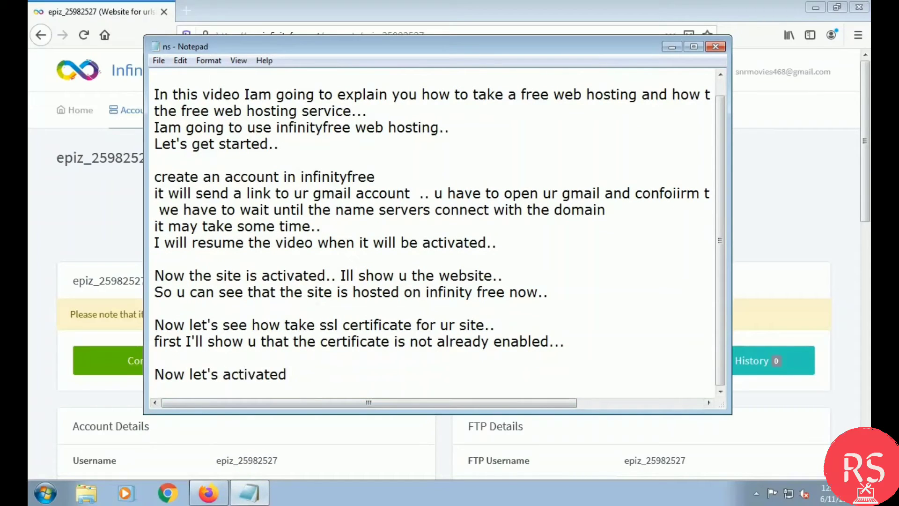
key("BackSpace")
type("it,")
type(".")
Add the line "go to cloudflare" below the activation line
key("Return")
type("go ")
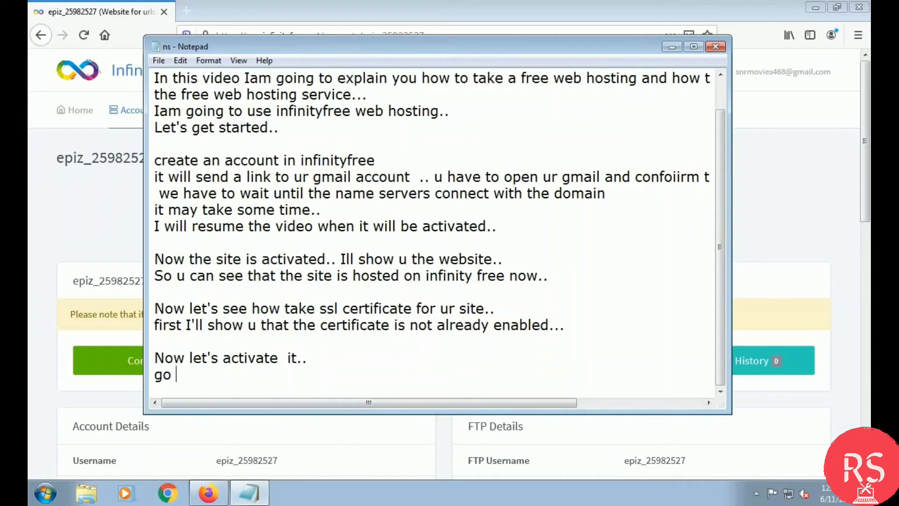
type("to cloudlare")
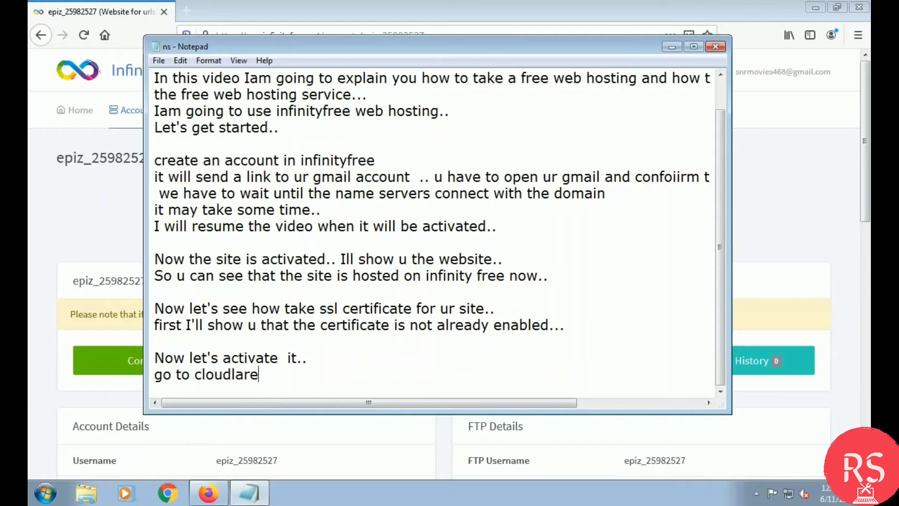
key("BackSpace")
key("BackSpace")
key("BackSpace")
key("BackSpace")
type("flare")
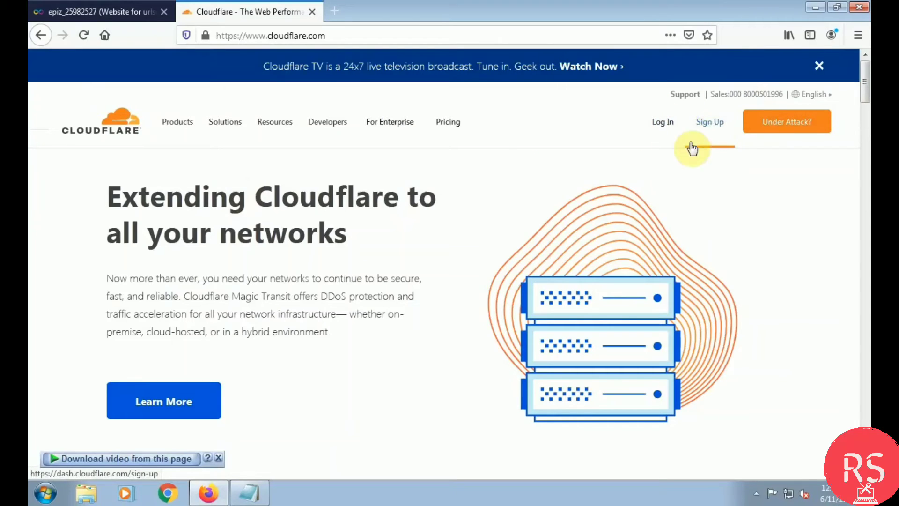
Open Cloudflare's sign-up page in the browser, and add the line "sign up with ur account.." to the Notepad notes
left_click(728, 126)
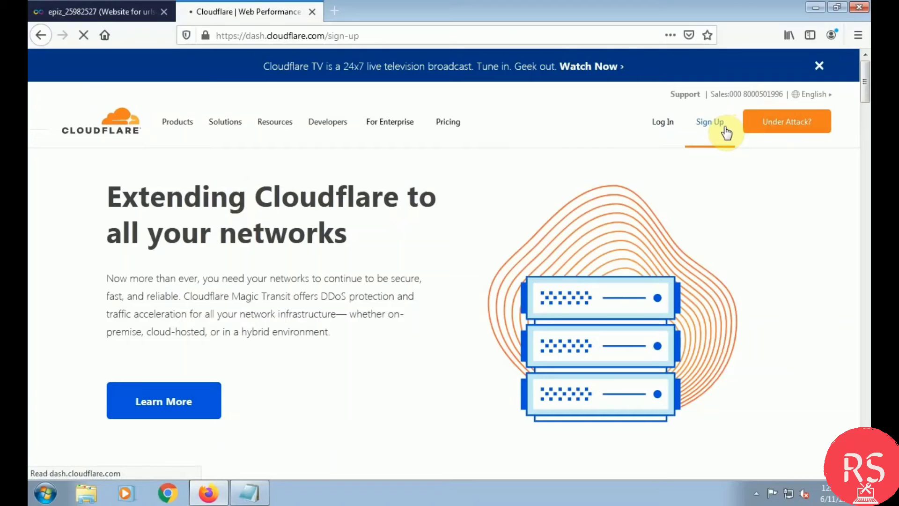
key("alt+Tab")
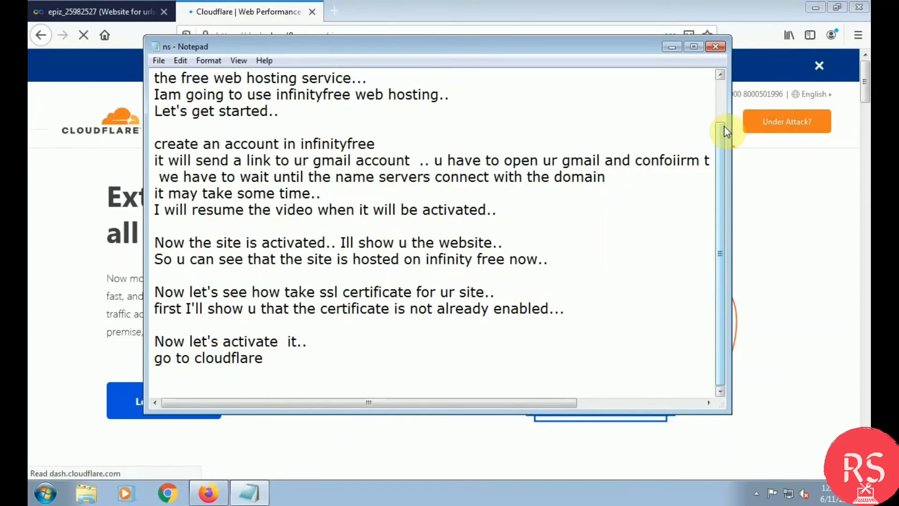
key("Return")
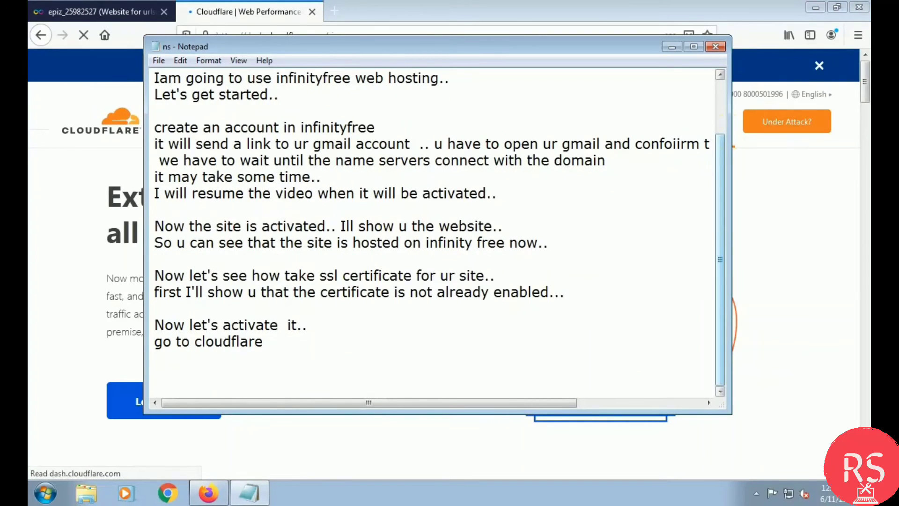
type("sign up ")
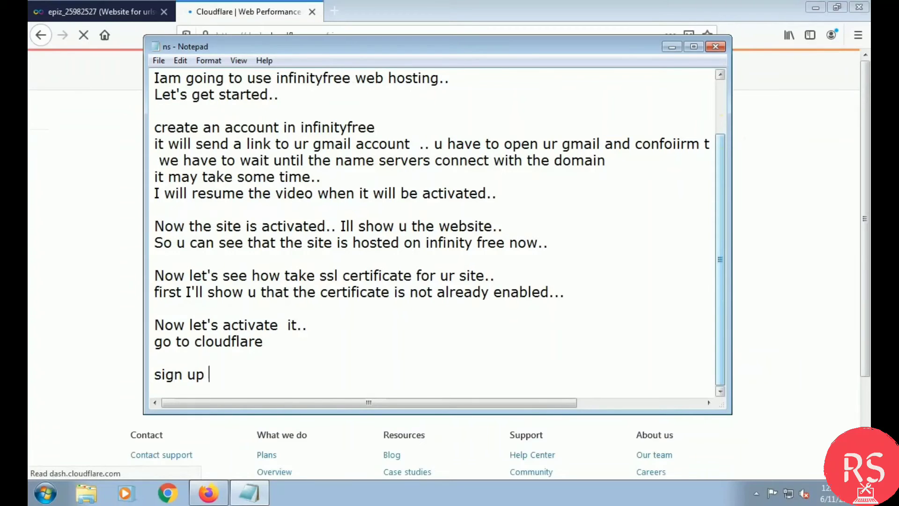
type("wit")
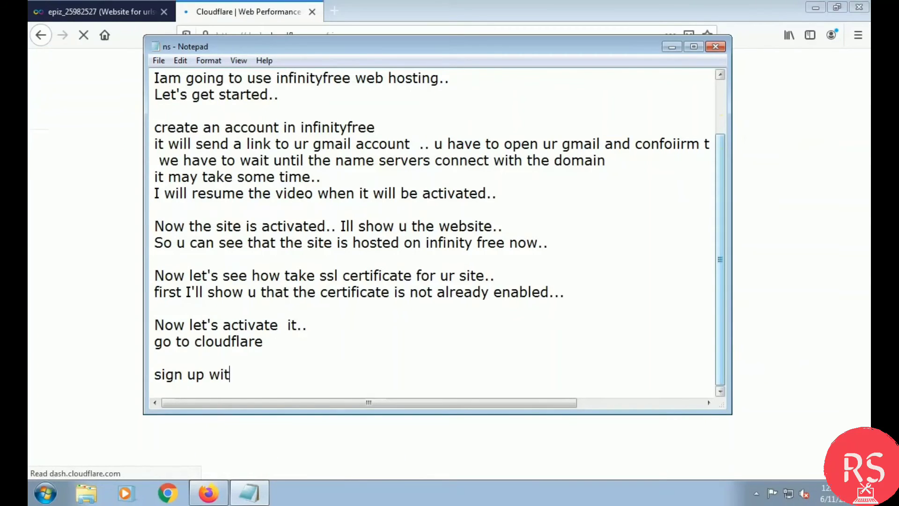
type("h ue")
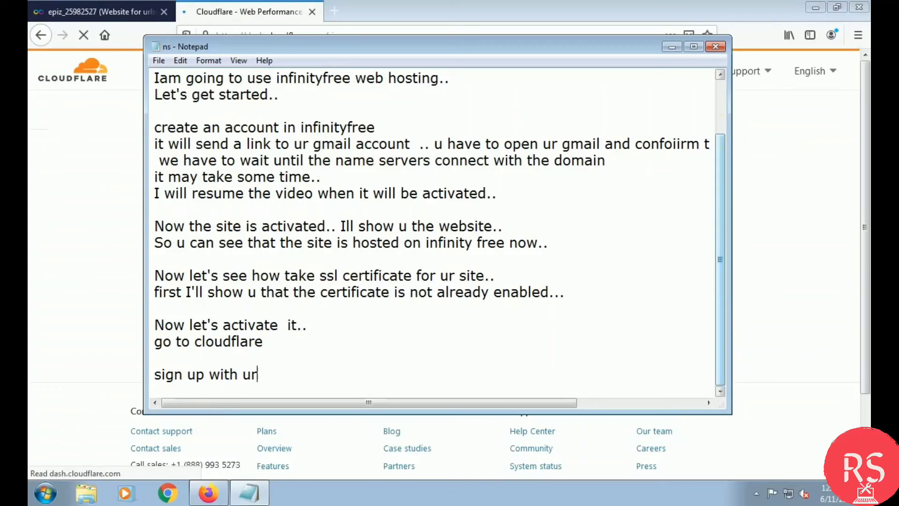
type(" account")
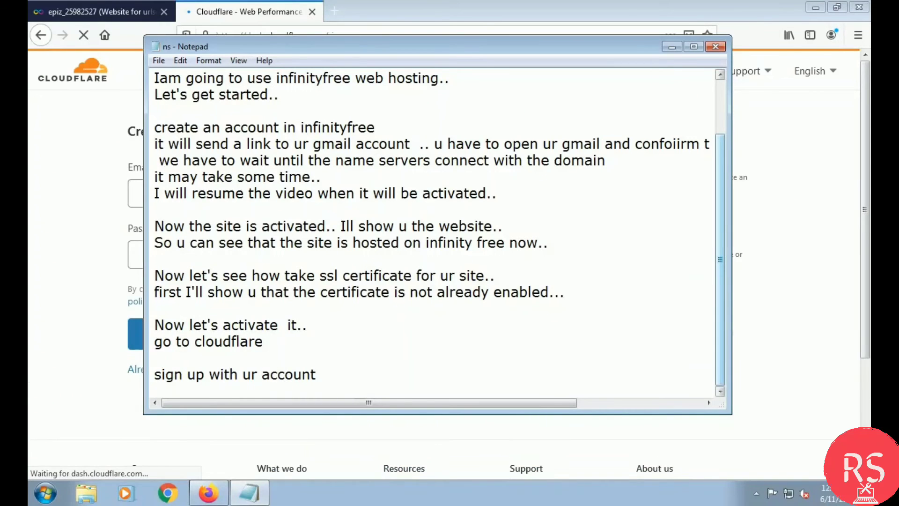
type("..")
key("Return")
Return to the browser, go from Cloudflare's sign-up form to its login page, and log in with the prefilled credentials
left_click(736, 131)
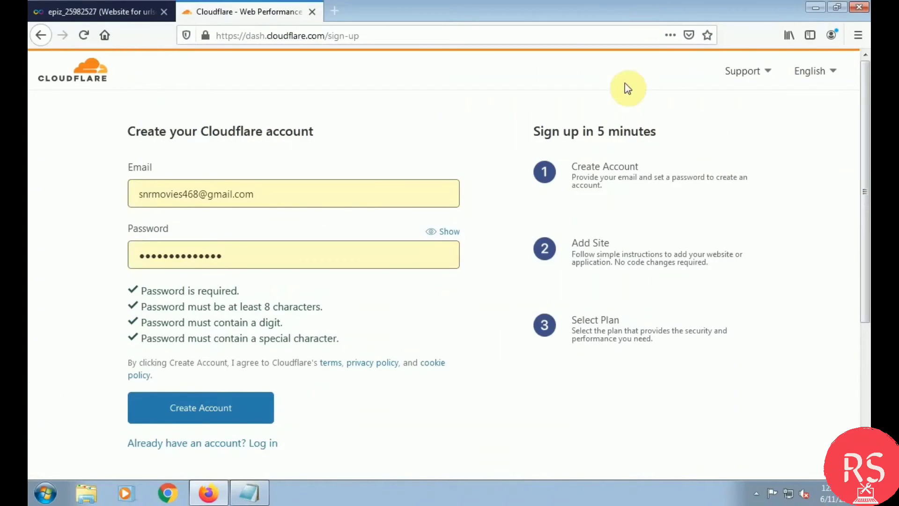
scroll(449, 356, "down", 3)
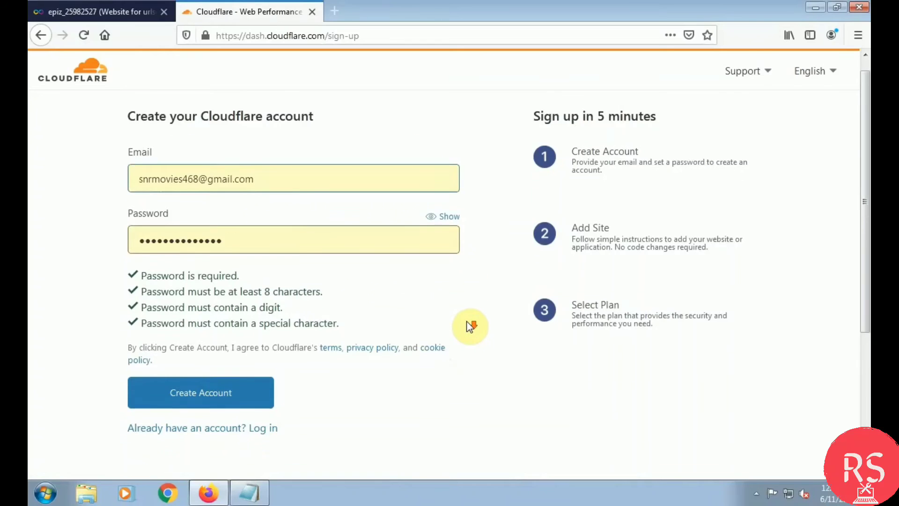
scroll(462, 361, "up", 3)
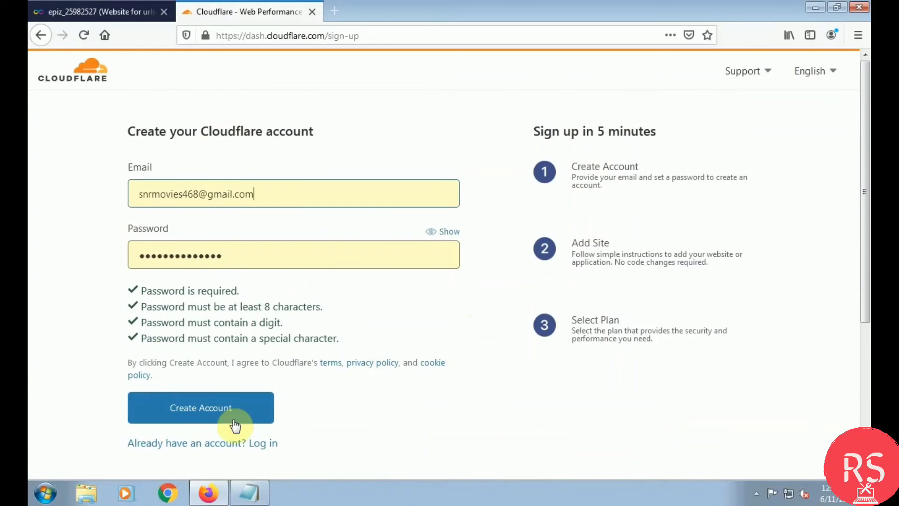
left_click(269, 444)
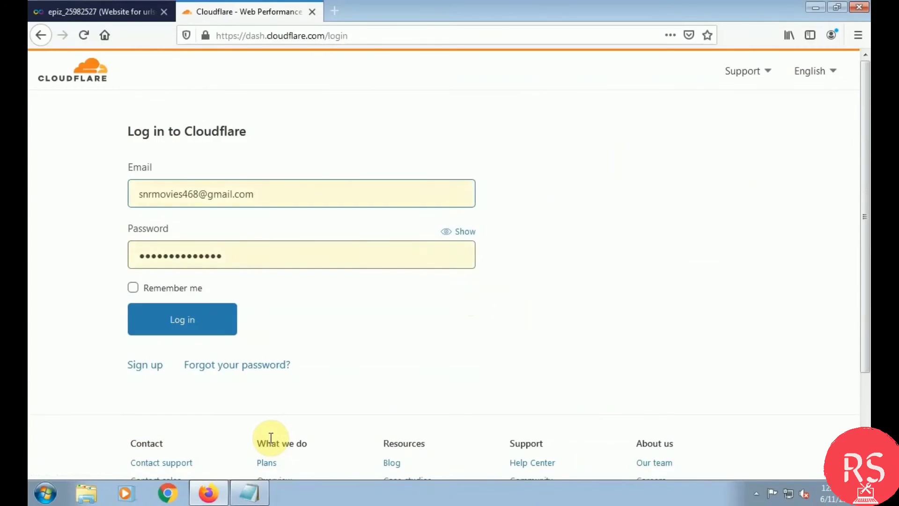
left_click(176, 319)
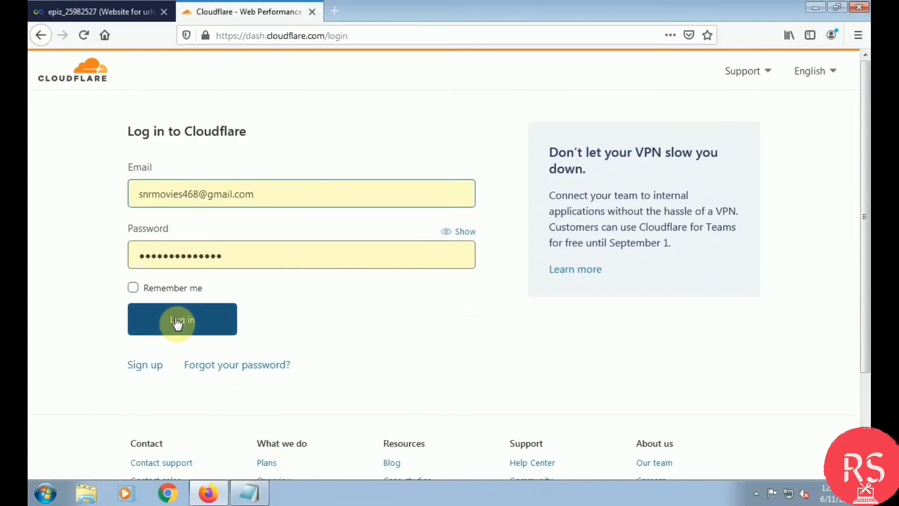
Switch to Notepad and add the line "I have already created an account so I'll directly login..." after a blank line at the end
key("alt+Tab")
key("Return")
type("I")
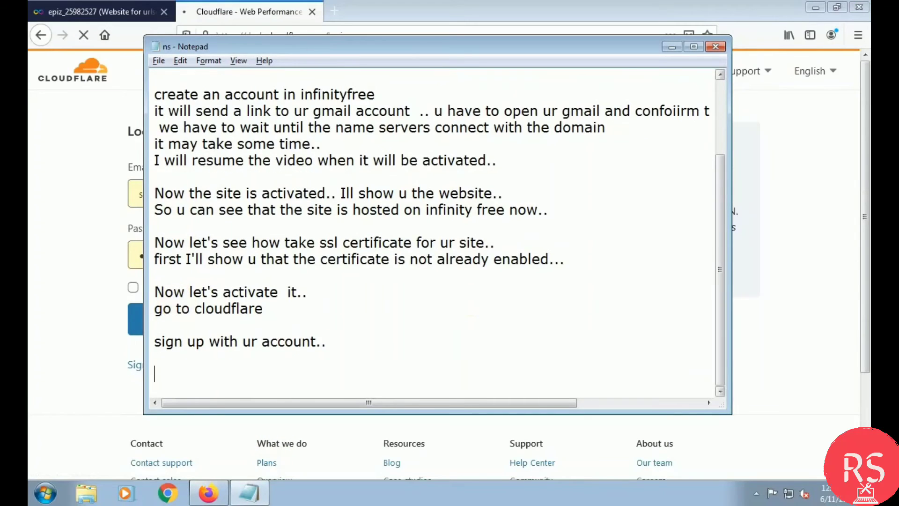
type(" have")
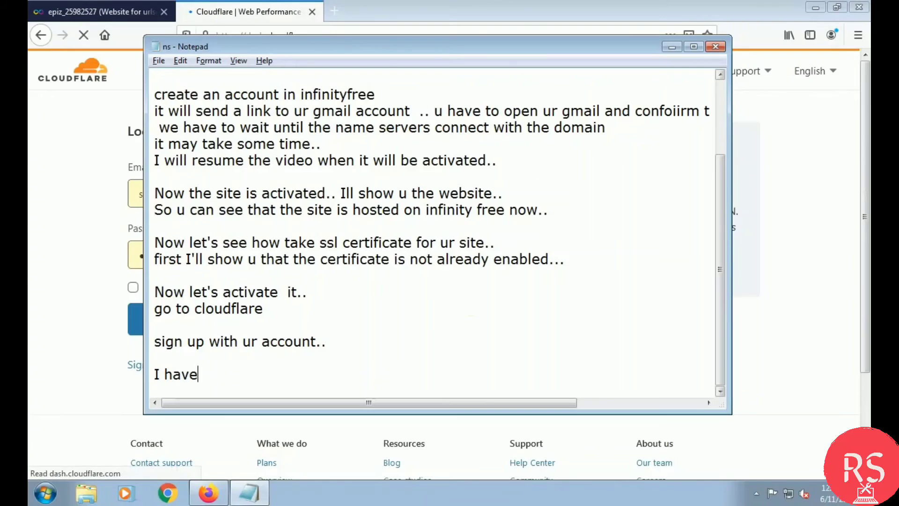
type(" already")
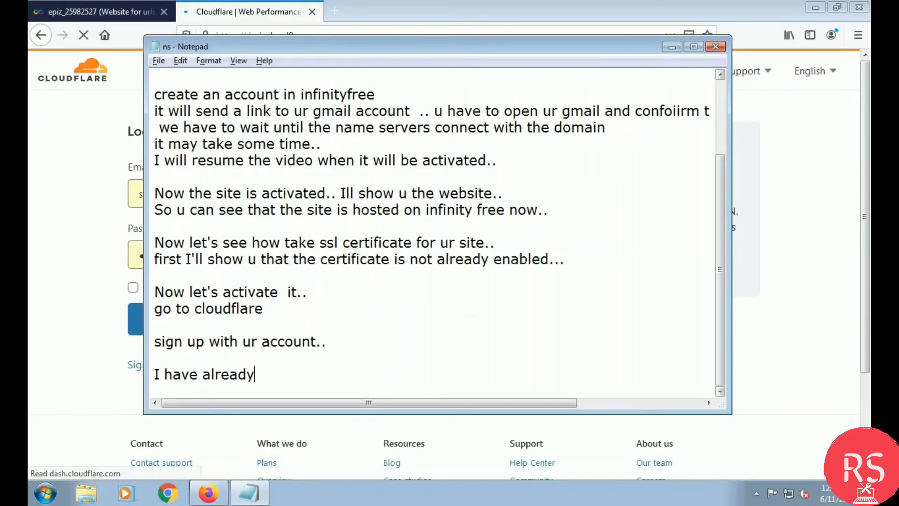
type(" created an")
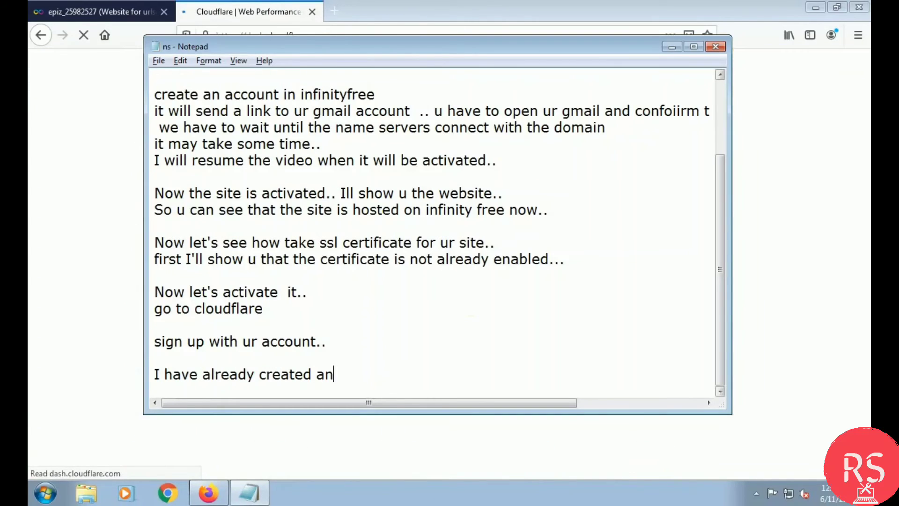
type(" account so")
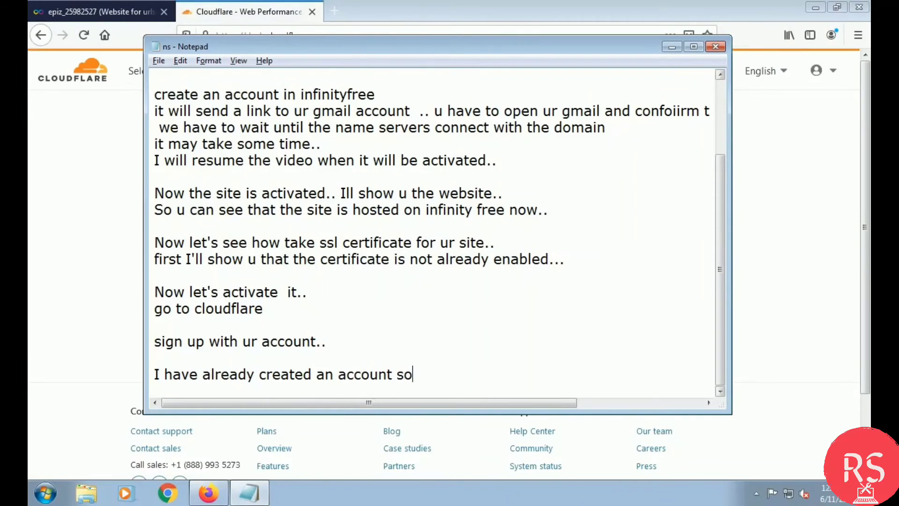
type(" I'll dir")
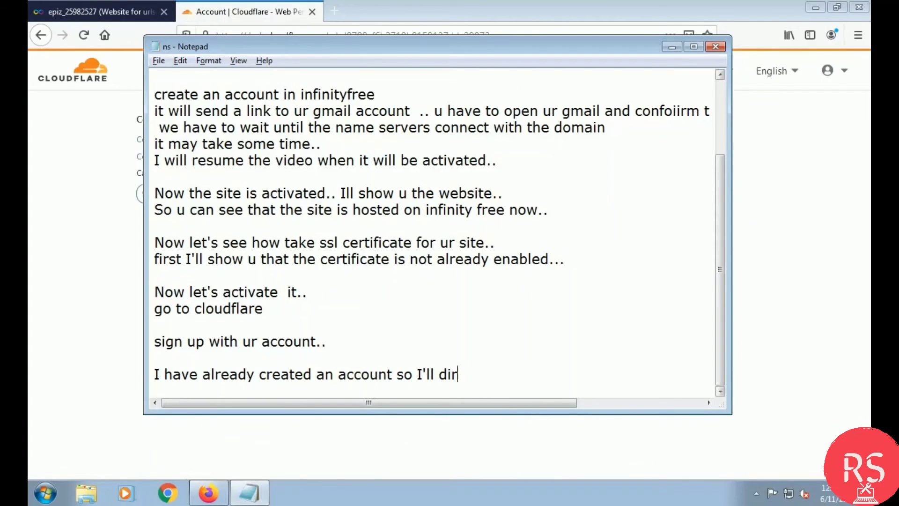
type("ectly login")
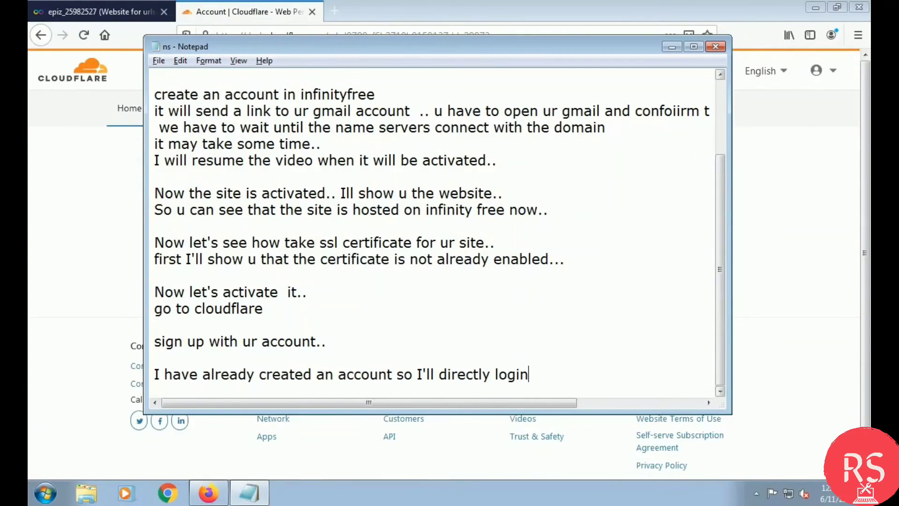
type("...")
key("Return")
Show Cloudflare's add-site form in the browser, using its site field for temporary notes such as "add ur site here and click on add site..."
key("alt+Tab")
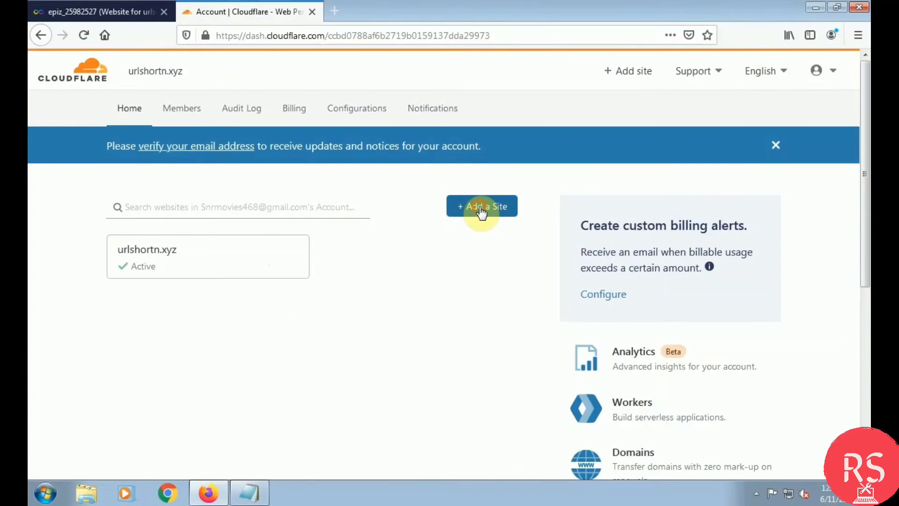
left_click(482, 206)
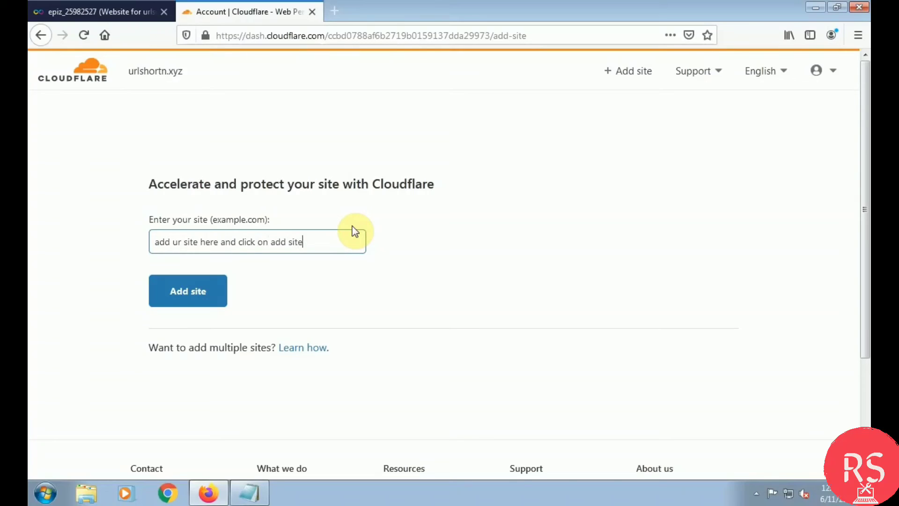
type("...")
key("ctrl+a")
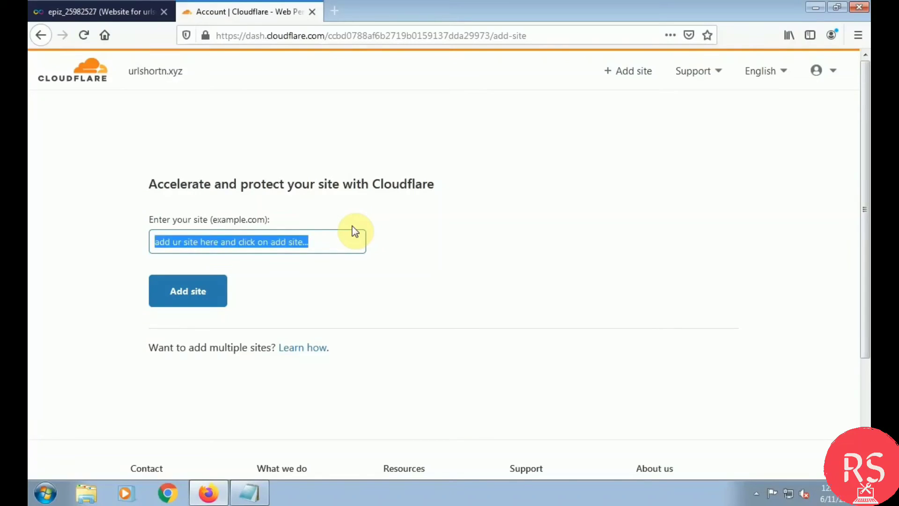
key("BackSpace")
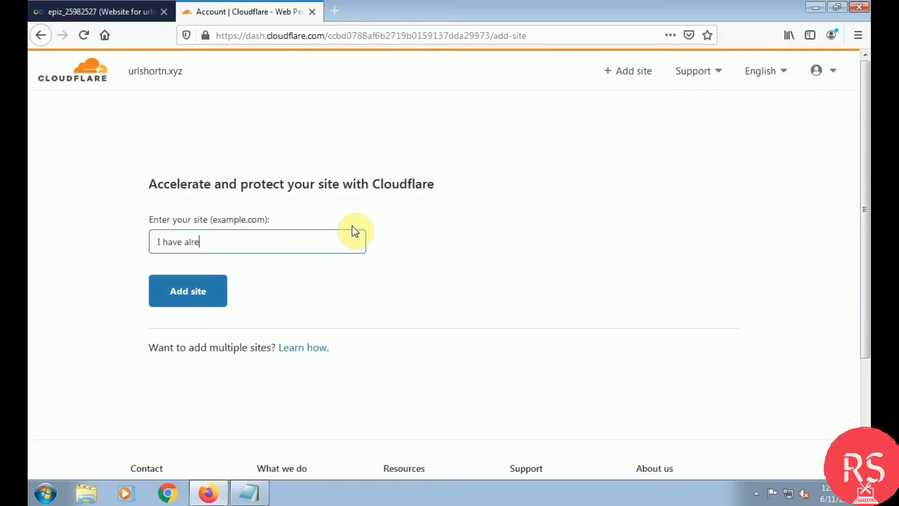
type("I have already adee")
type(".")
key("ctrl+a")
key("BackSpace")
Open the SSL/TLS settings of urlshortn.xyz in Cloudflare and set the encryption mode to Flexible
left_click(167, 76)
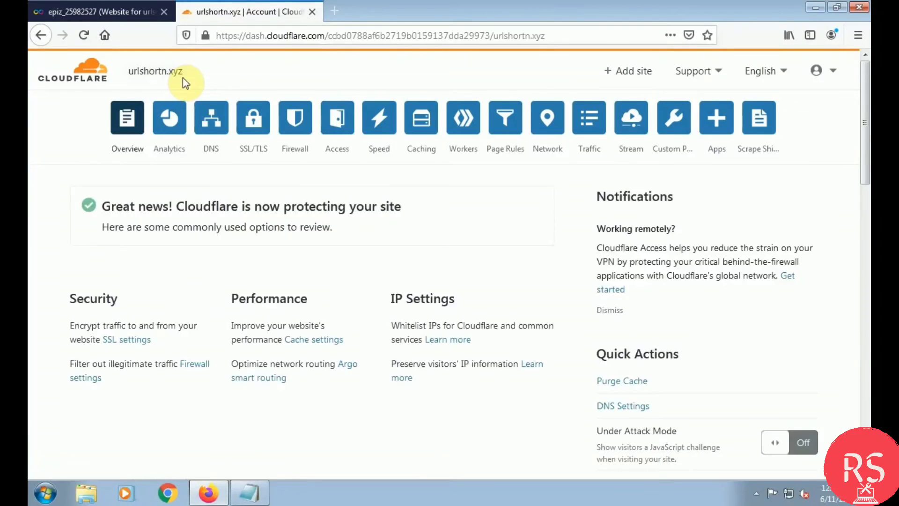
left_click(257, 126)
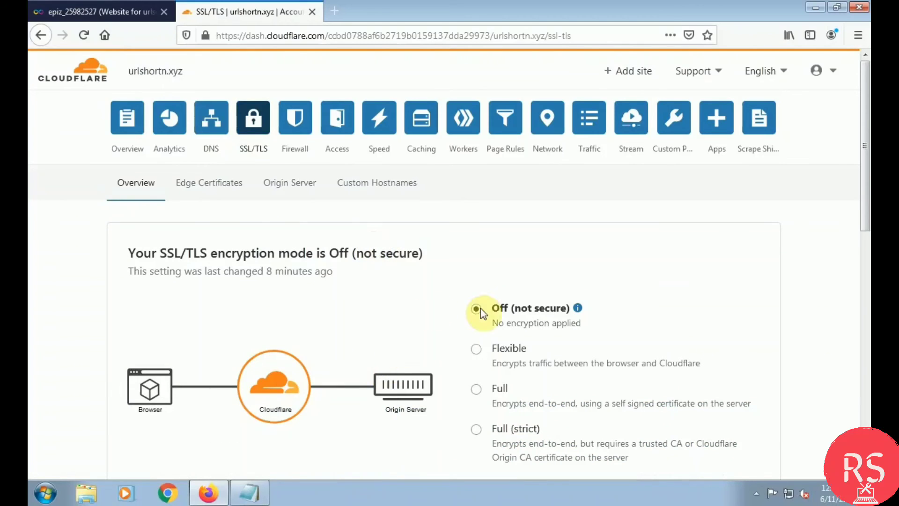
scroll(501, 347, "down", 3)
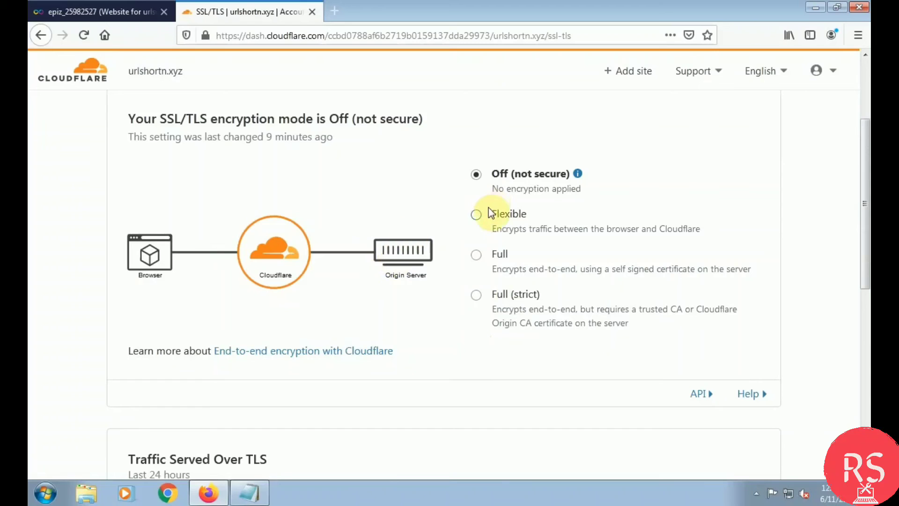
left_click(476, 217)
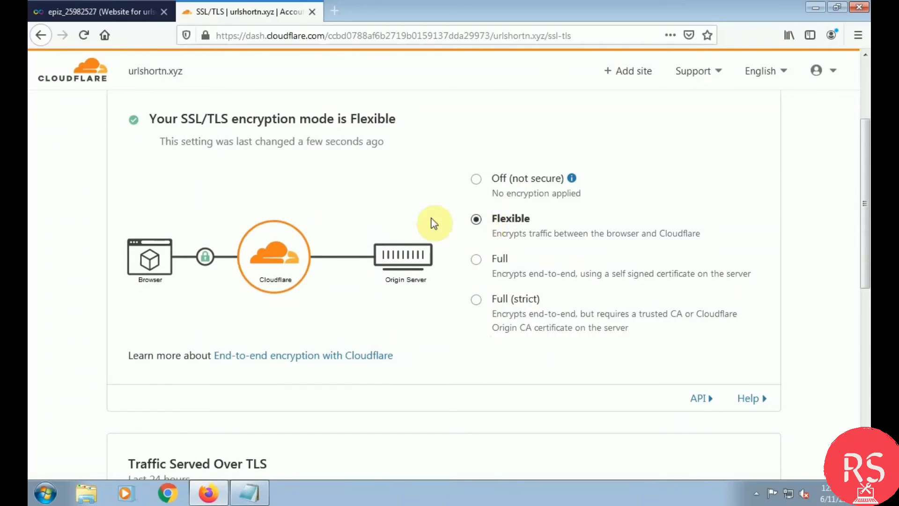
Turn on Always Use HTTPS in the edge certificate settings of urlshortn.xyz
scroll(407, 199, "down", 7)
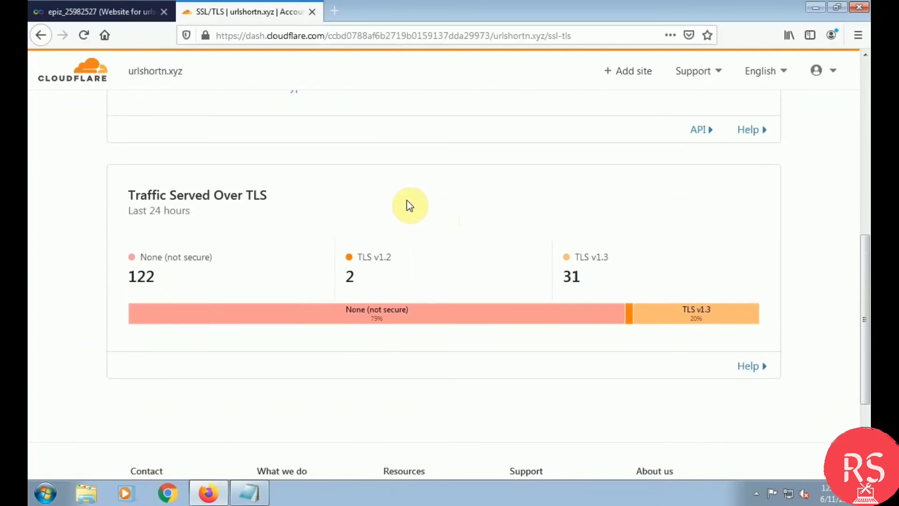
scroll(406, 201, "up", 2)
scroll(406, 200, "up", 8)
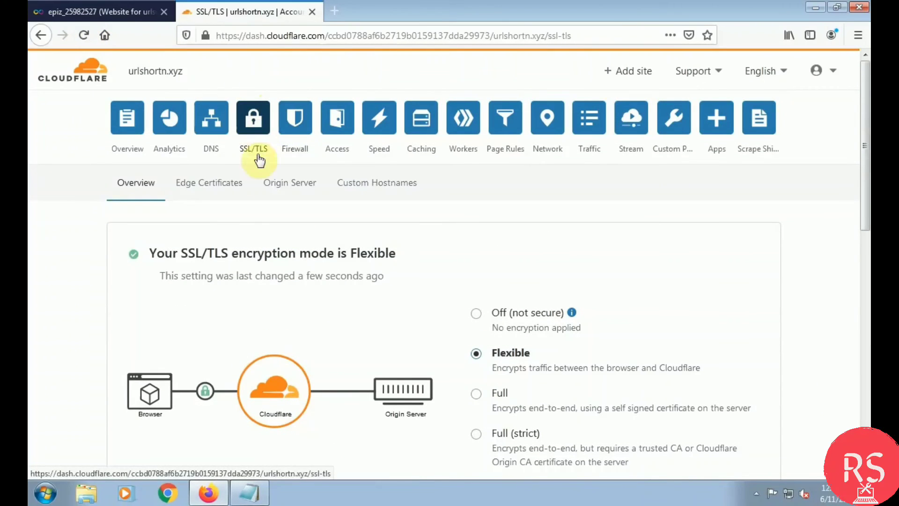
left_click(200, 183)
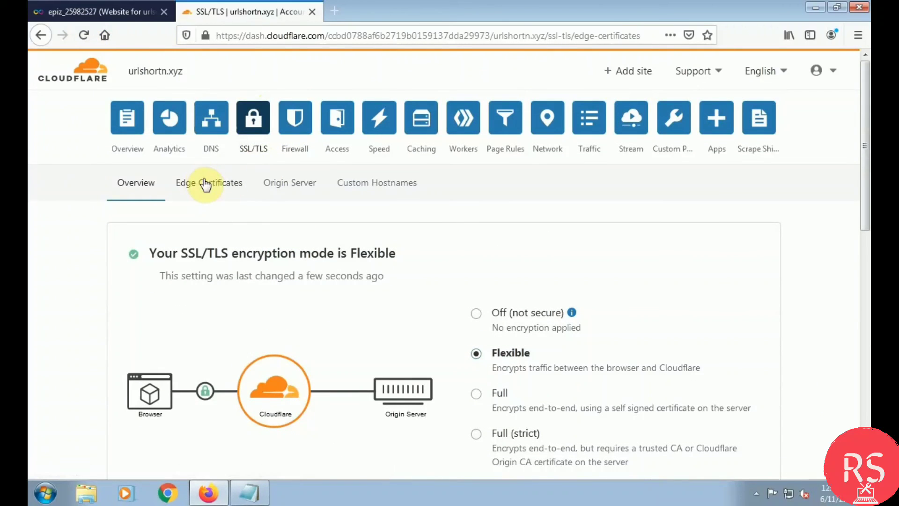
scroll(422, 257, "down", 5)
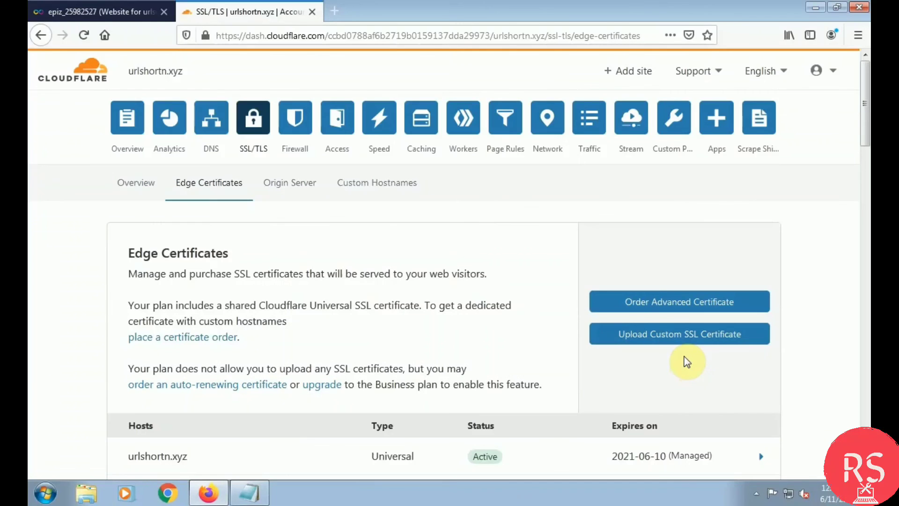
scroll(346, 261, "down", 4)
scroll(350, 272, "down", 3)
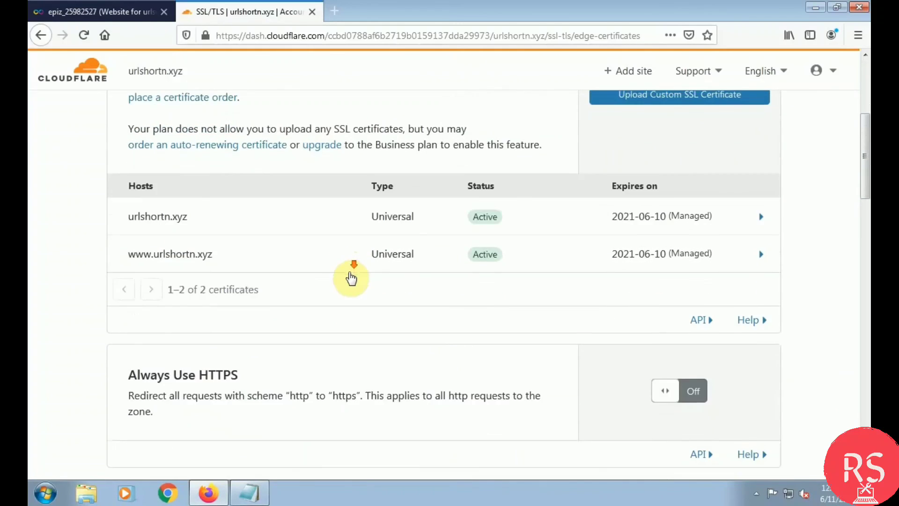
left_click_drag(128, 346, 254, 346)
left_click(254, 346)
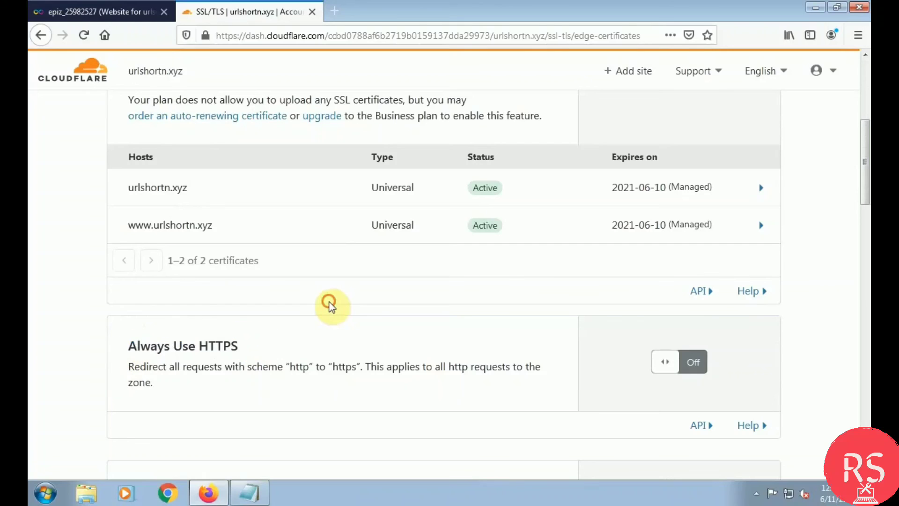
left_click_drag(123, 371, 368, 363)
left_click(368, 364)
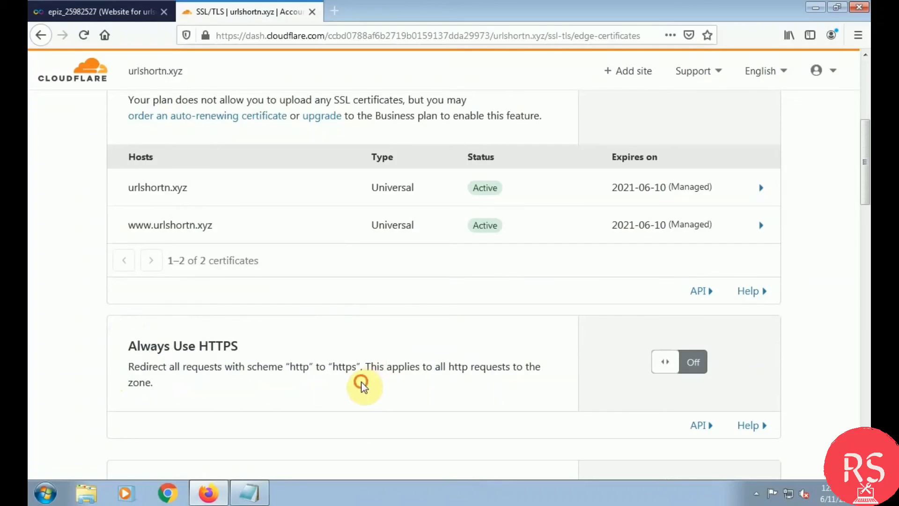
left_click(663, 364)
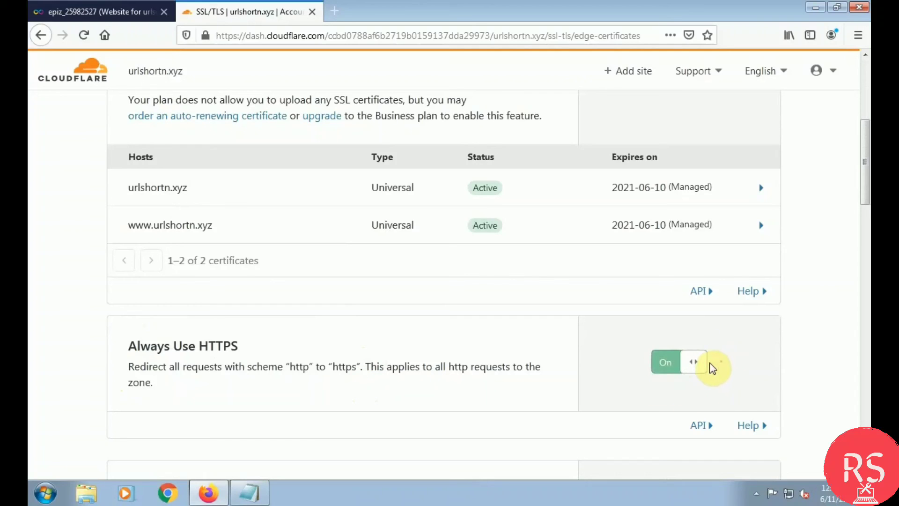
Look over the remaining edge certificate settings, and return to a freshly reloaded SSL/TLS overview
scroll(683, 375, "down", 5)
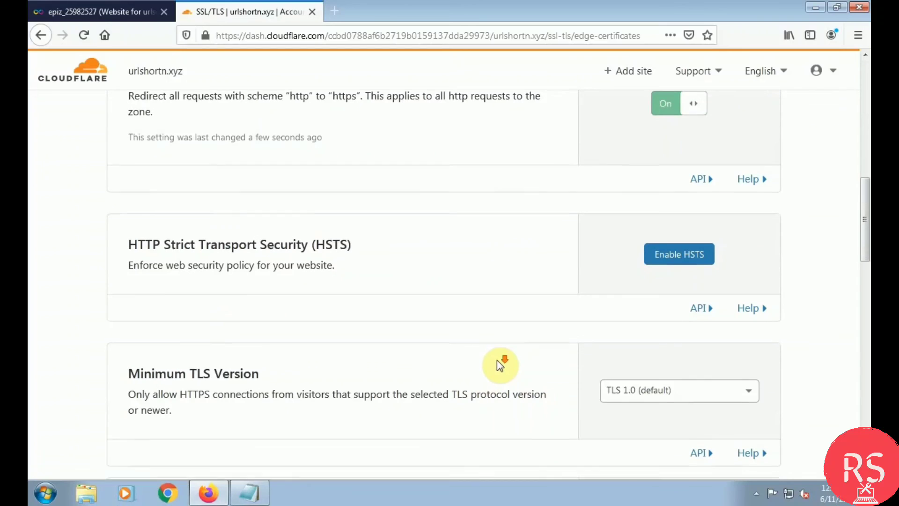
scroll(487, 370, "down", 4)
scroll(481, 370, "down", 4)
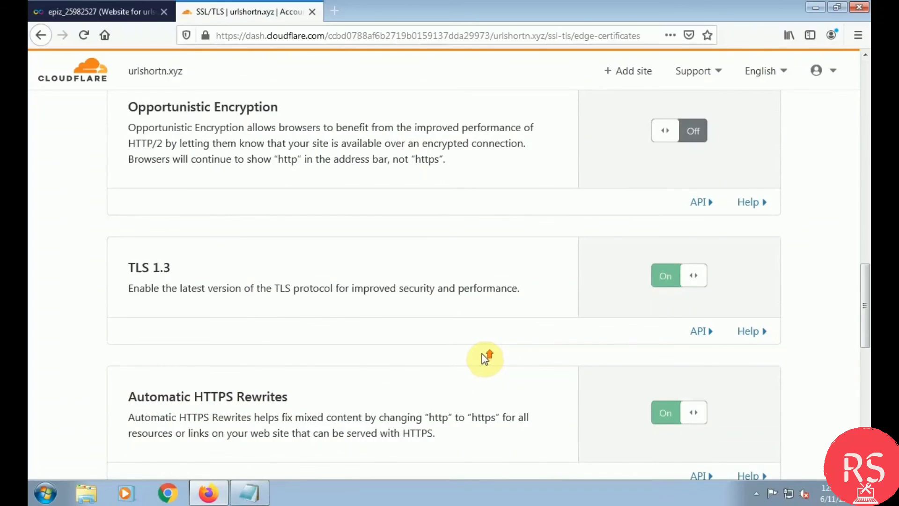
scroll(485, 358, "up", 15)
left_click(134, 190)
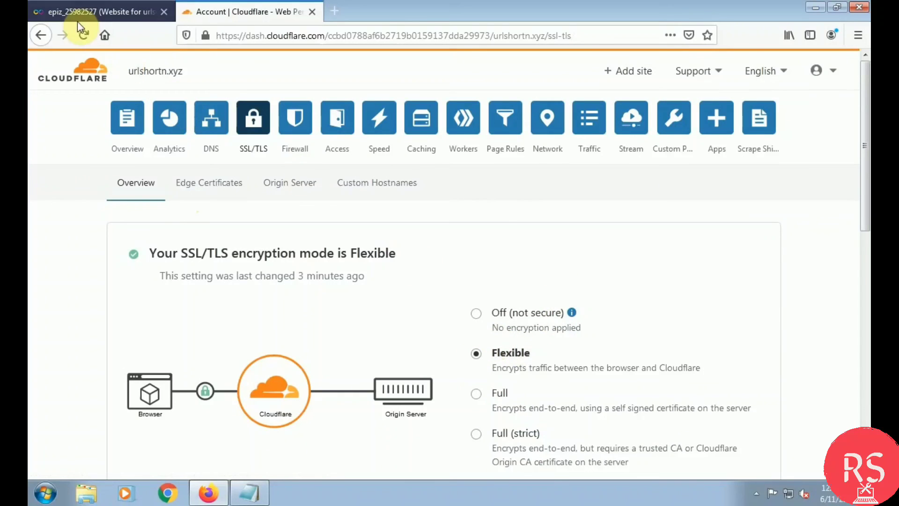
left_click(83, 32)
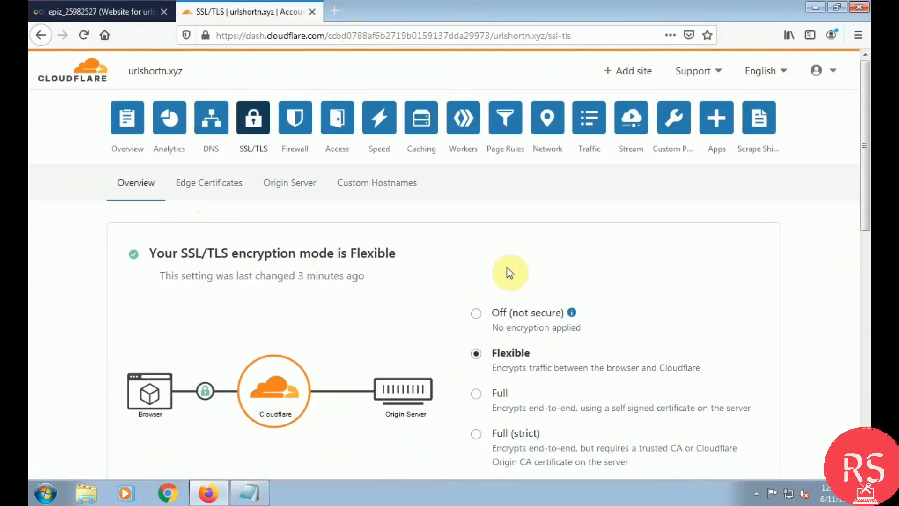
Load urlshortn.xyz in a new private browsing window to check its secure connection
left_click(343, 10)
left_click(255, 35)
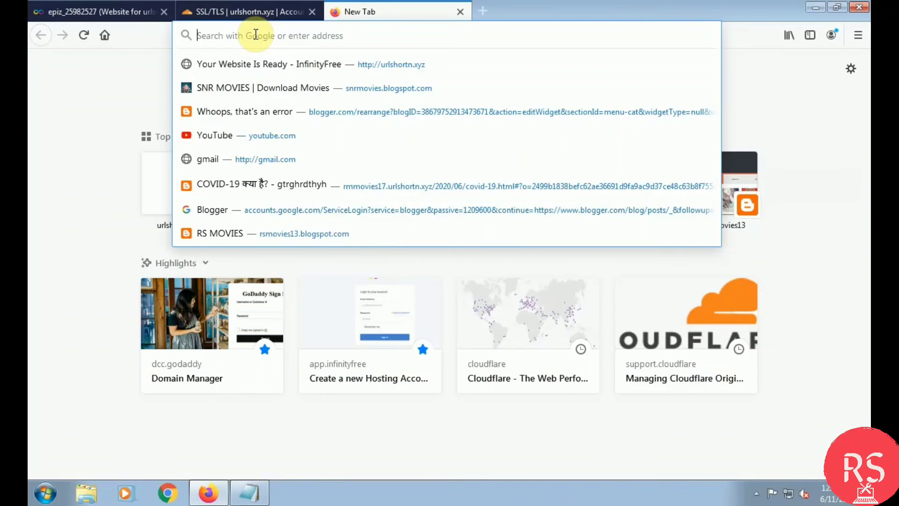
left_click(858, 34)
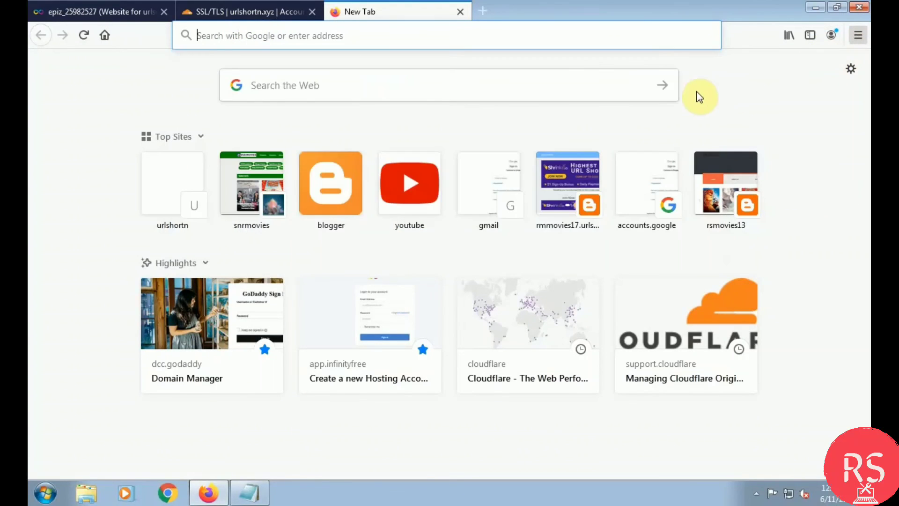
left_click(742, 121)
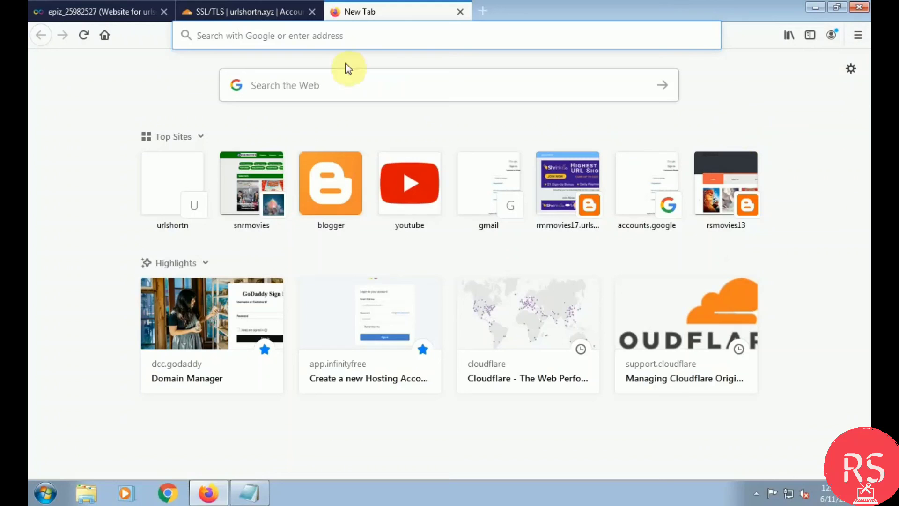
key("ctrl+shift+p")
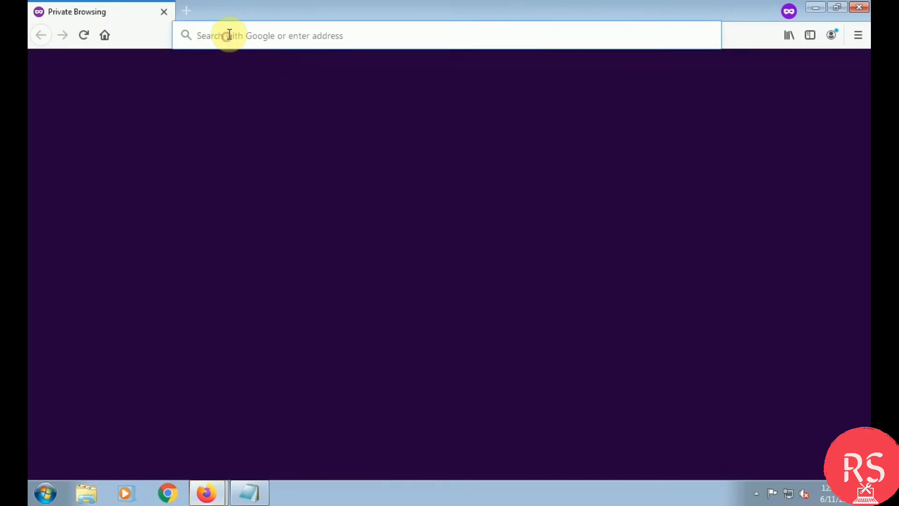
type("urlshortn.xyz/")
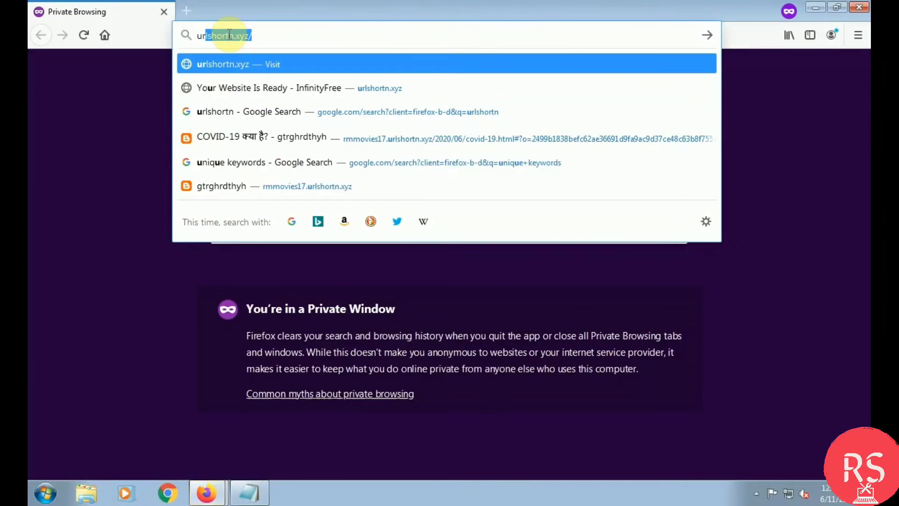
key("Return")
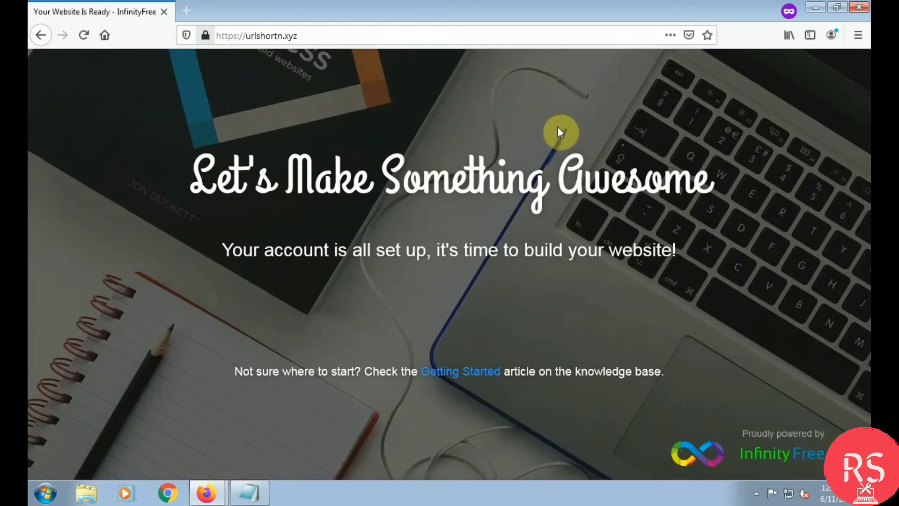
Switch to the ns notes in Notepad and add "So as u can see our site ssl is now activated and is redirected to https.."
key("alt+Tab")
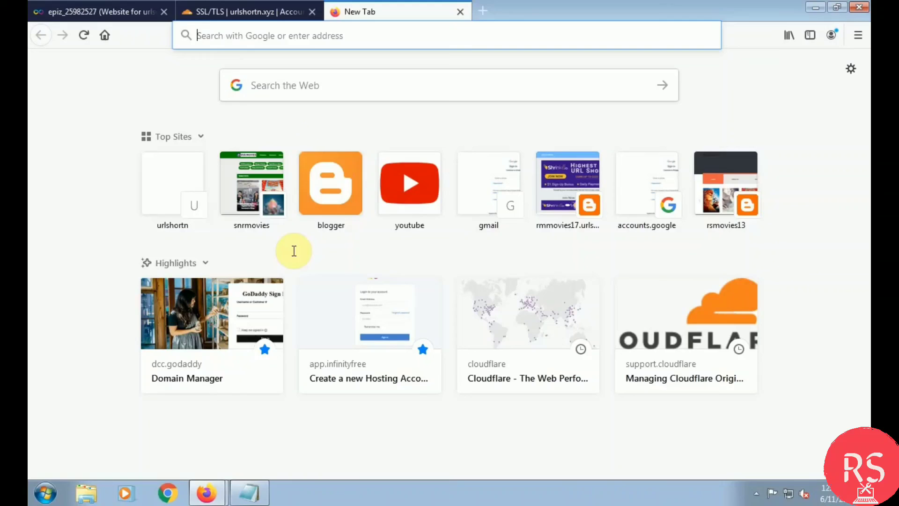
key("alt+Tab")
key("alt+Tab")
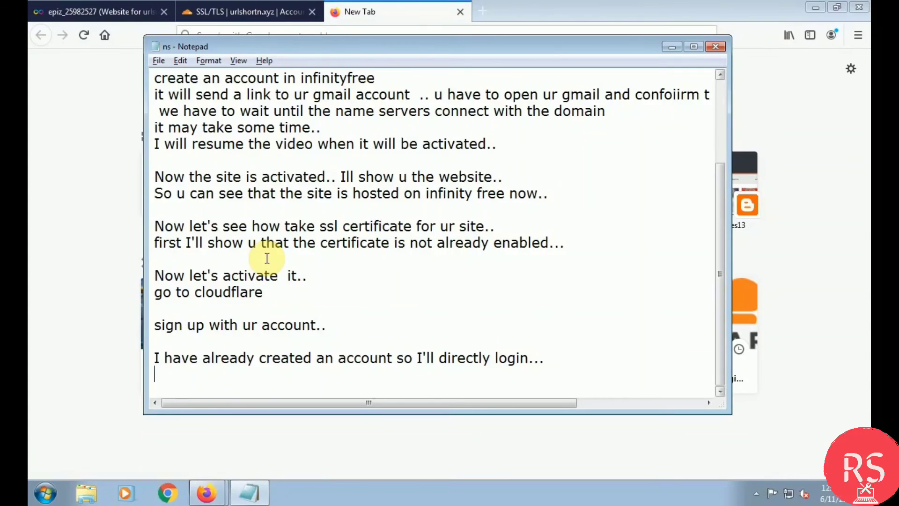
type("So as u can see our")
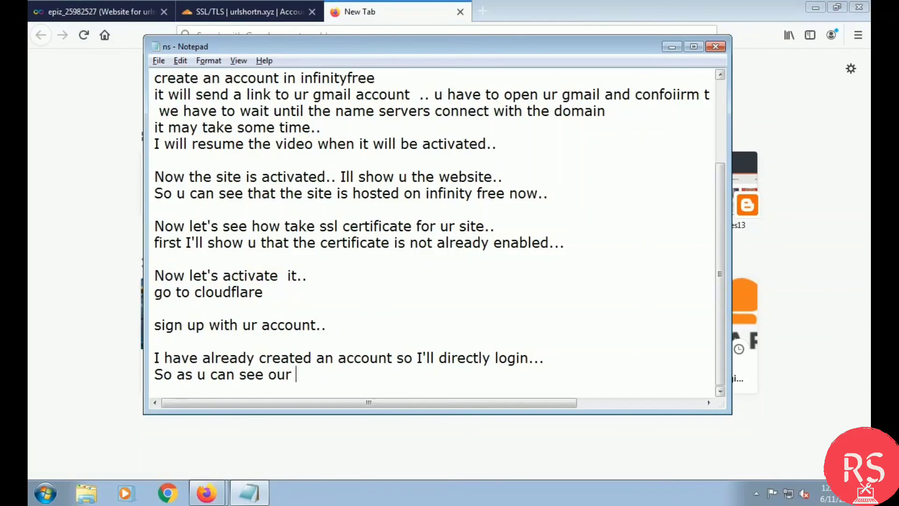
type(" site ssl is now activat")
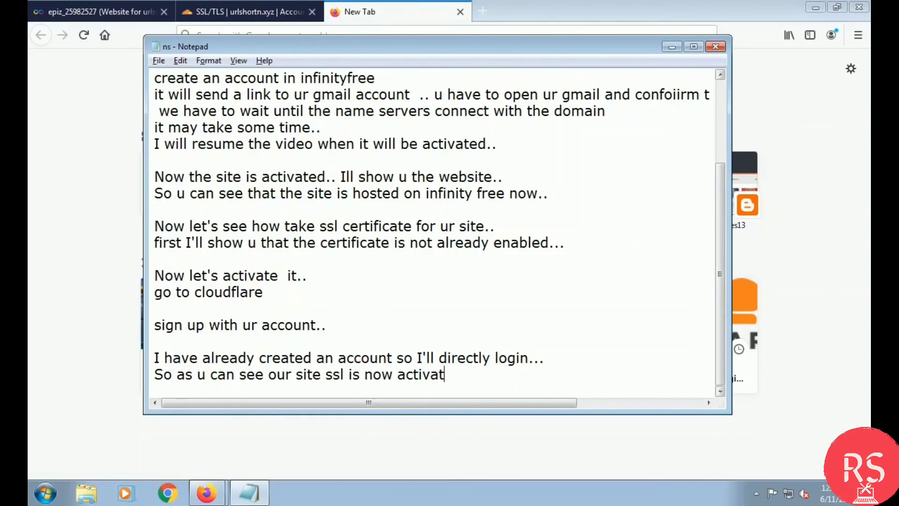
type("ed and si")
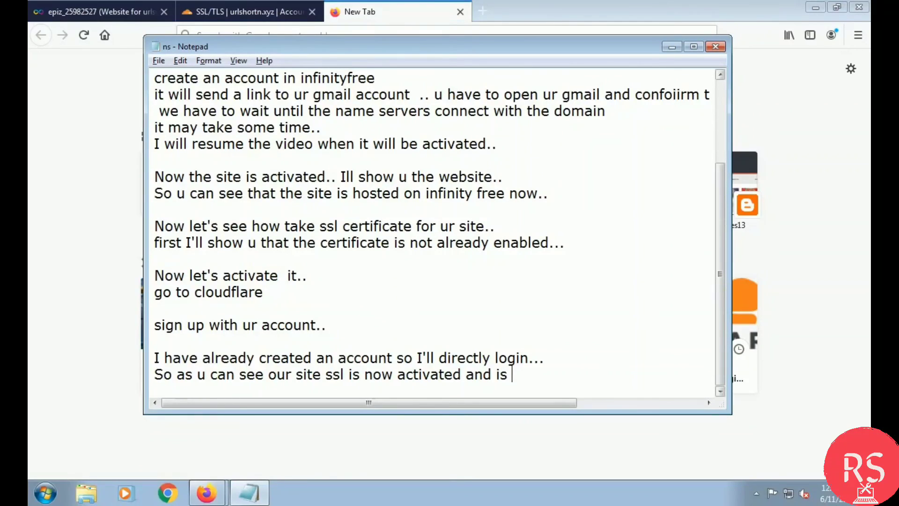
type(" redirected")
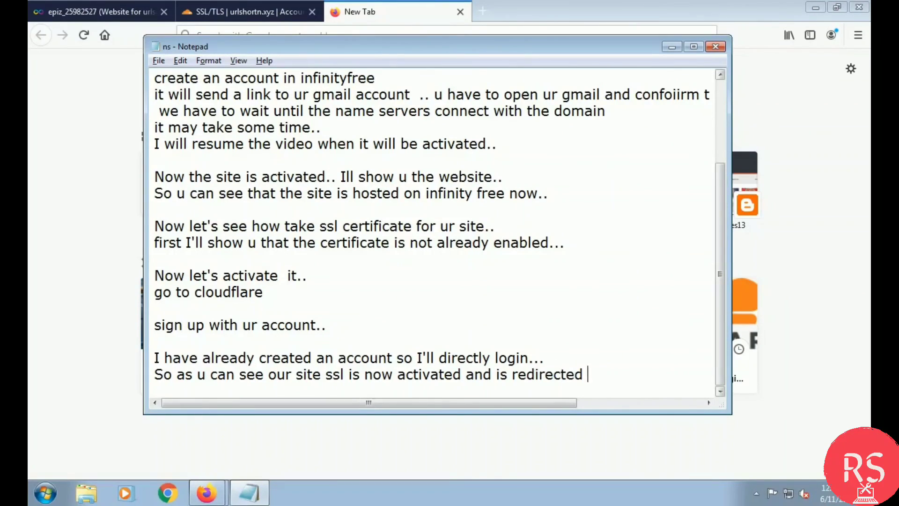
type(" to https..")
Add the closing line "Thanks for watching..." below the SSL sentence in the notes
key("Return")
type("Th")
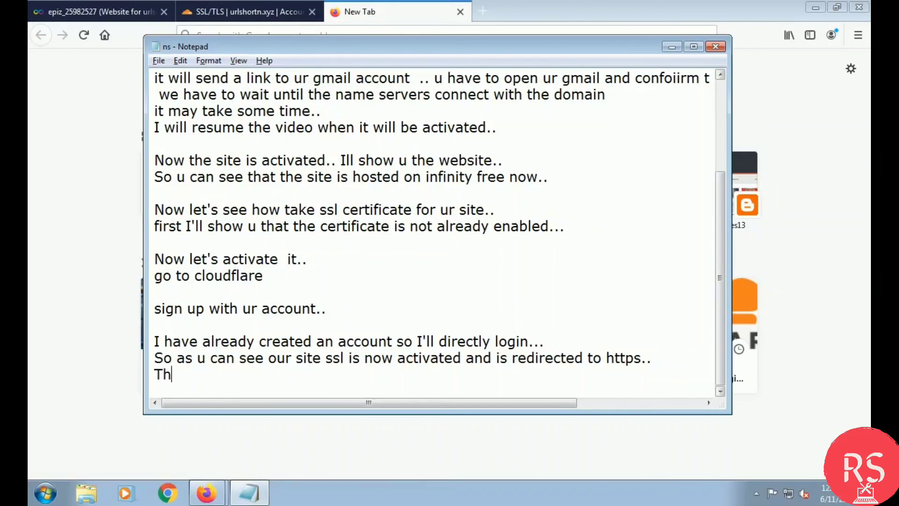
type("anks for watching...")
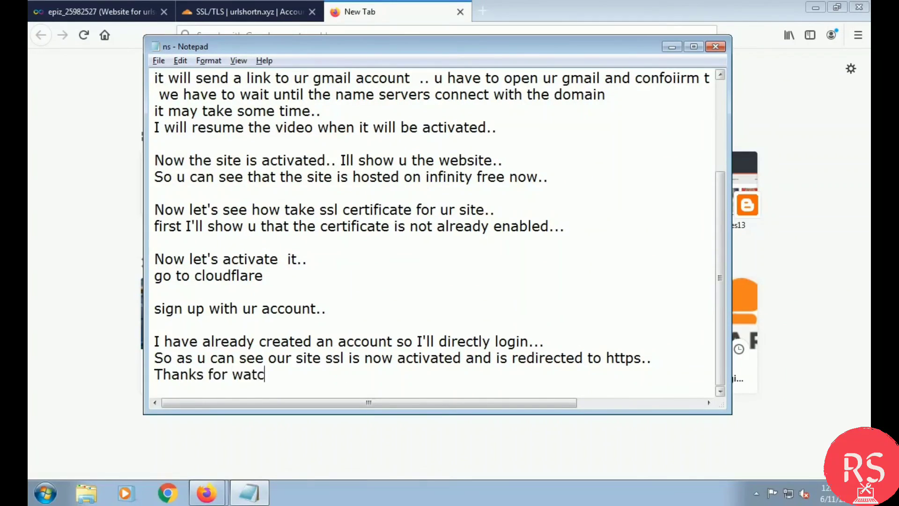